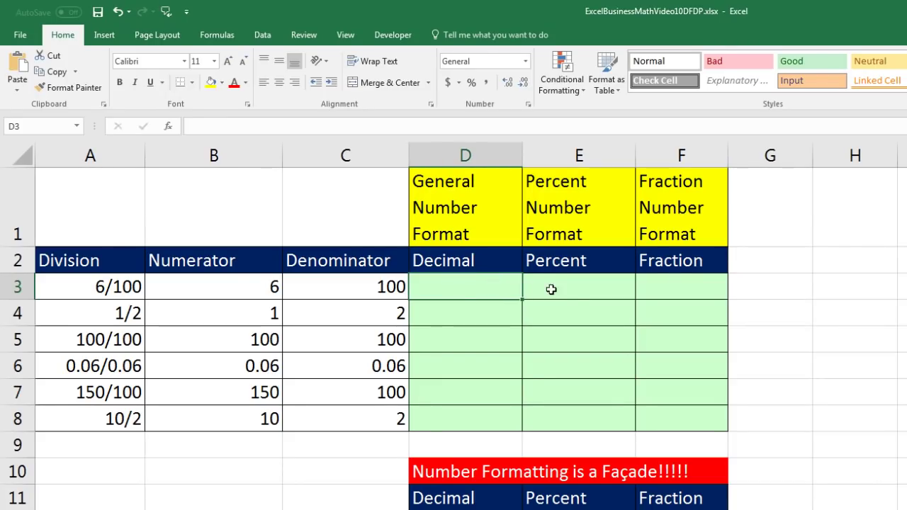
Enter the formula =B3/C3 in cell D3 to divide the numerator by the denominator in the Decimal column
{"action": "left_click", "coordinate": [604, 289]}
{"action": "left_click", "coordinate": [673, 288]}
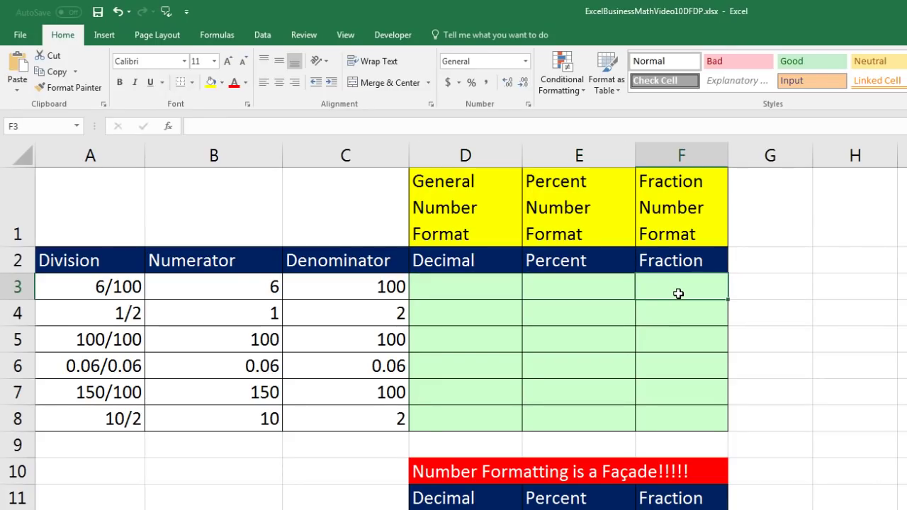
{"action": "left_click", "coordinate": [469, 294]}
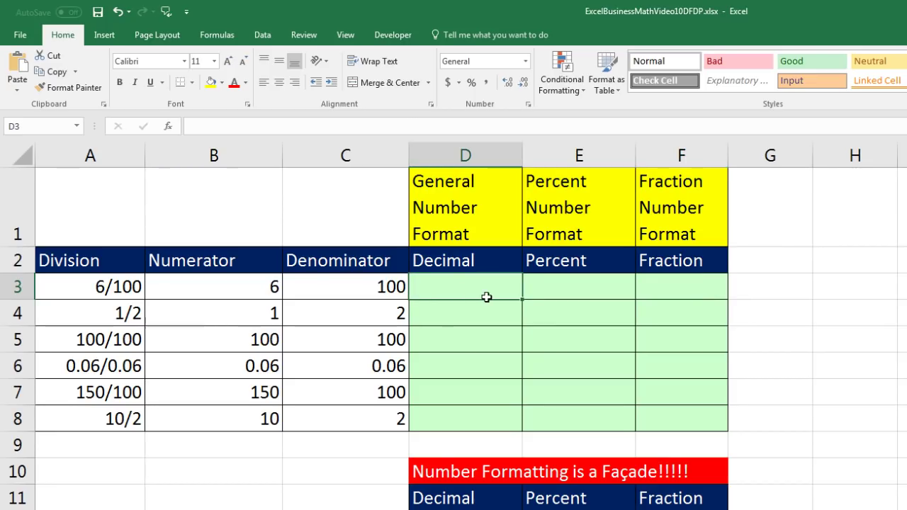
{"action": "type", "text": "="}
{"action": "key", "text": "Left"}
{"action": "key", "text": "Left"}
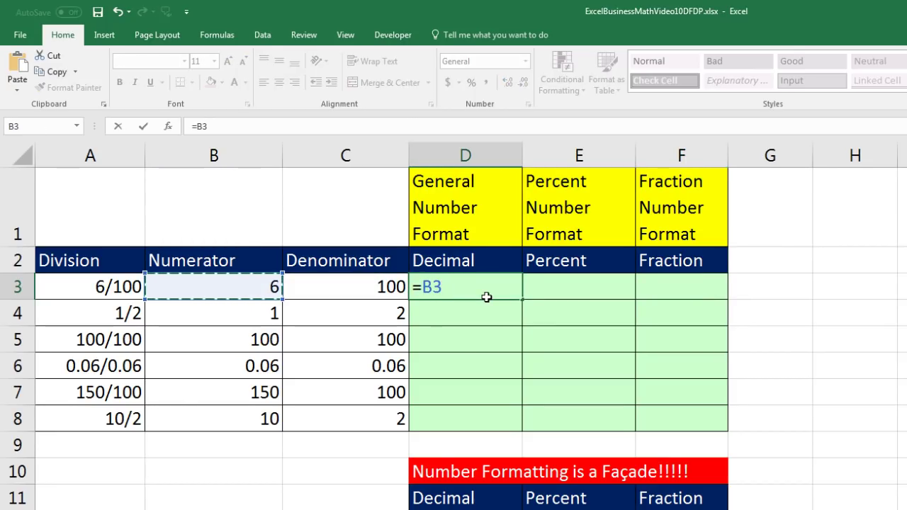
{"action": "type", "text": "/"}
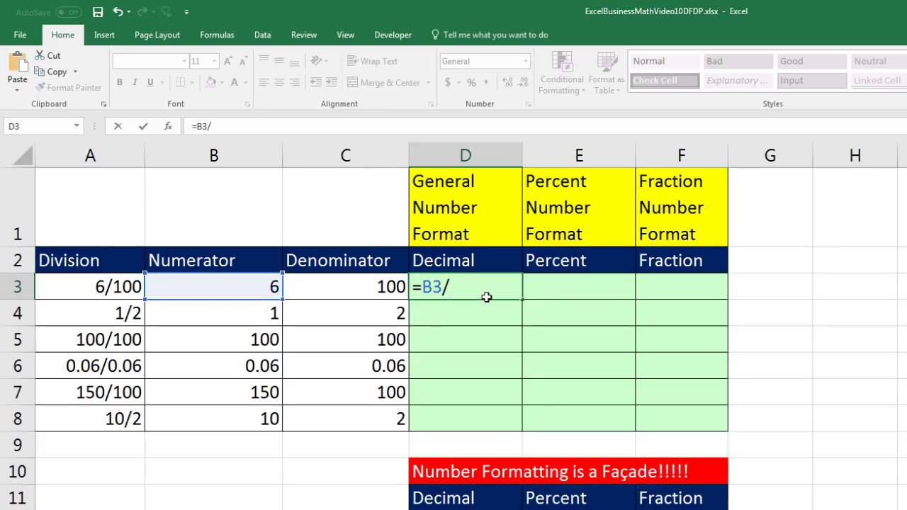
{"action": "key", "text": "Left"}
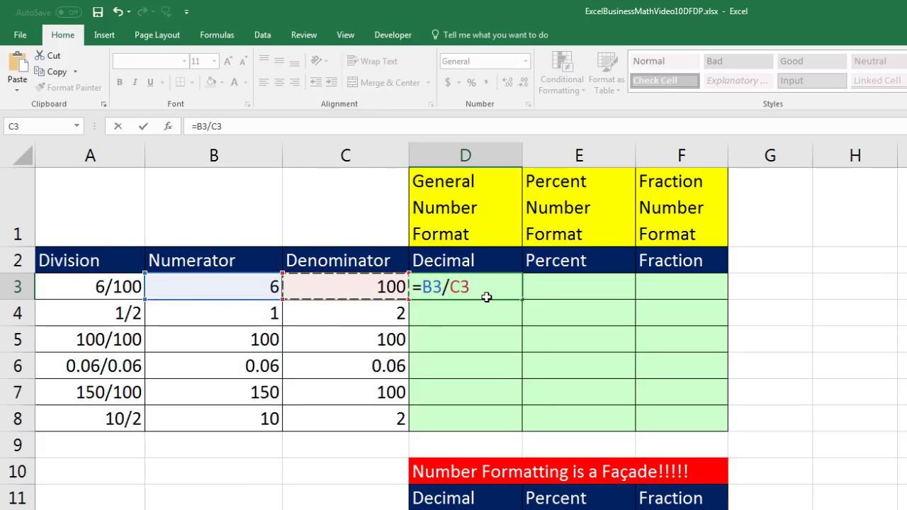
{"action": "key", "text": "ctrl+Return"}
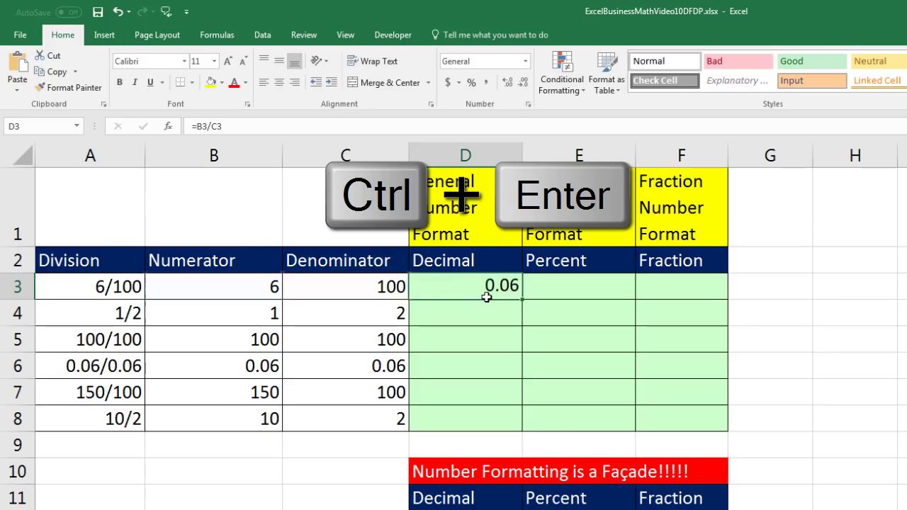
Fill the D3 division formula down to D8 and check the cell references in the last row
{"action": "double_click", "coordinate": [522, 300]}
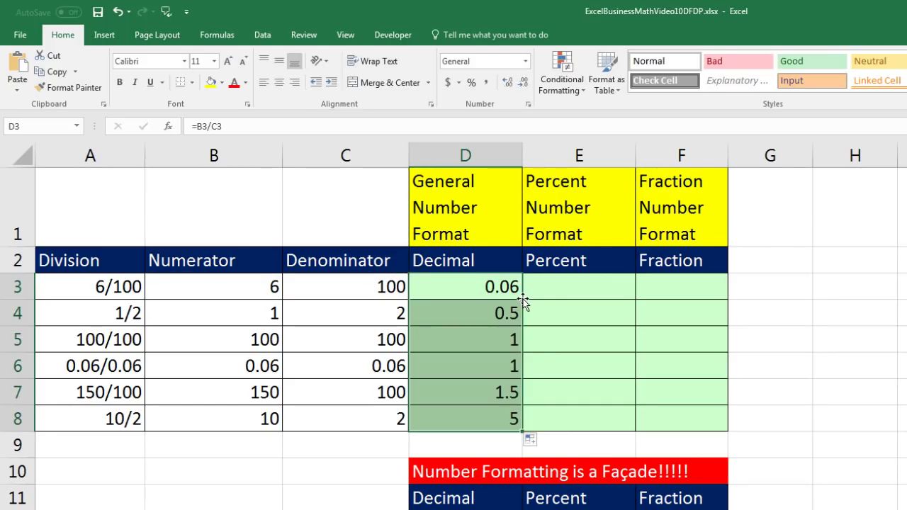
{"action": "left_click", "coordinate": [474, 415]}
{"action": "key", "text": "F2"}
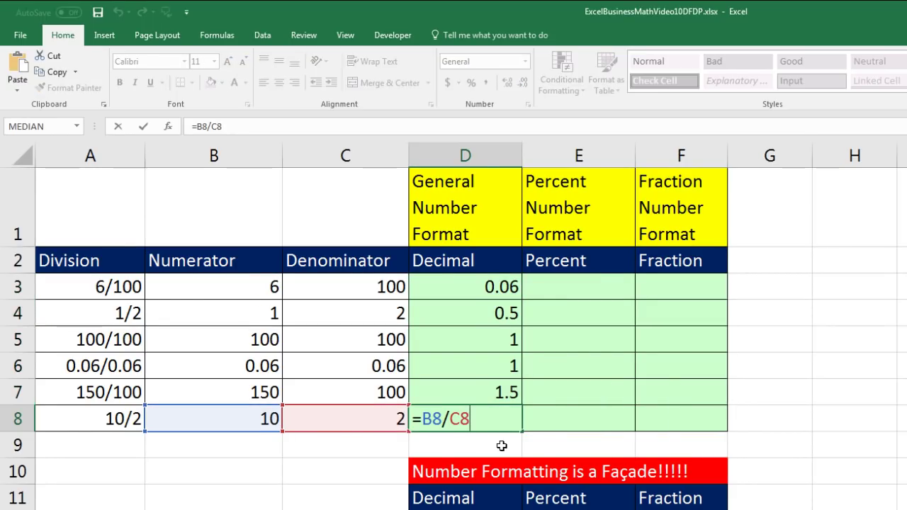
{"action": "key", "text": "ctrl+Return"}
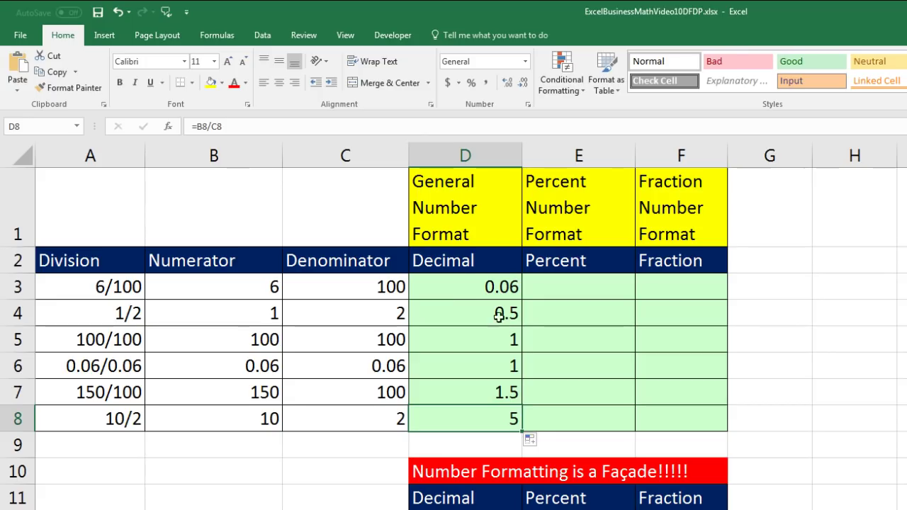
Try reducing D3:D8 to zero decimal places, and restore the General number format on those cells
{"action": "left_click_drag", "start_coordinate": [469, 294], "coordinate": [478, 412]}
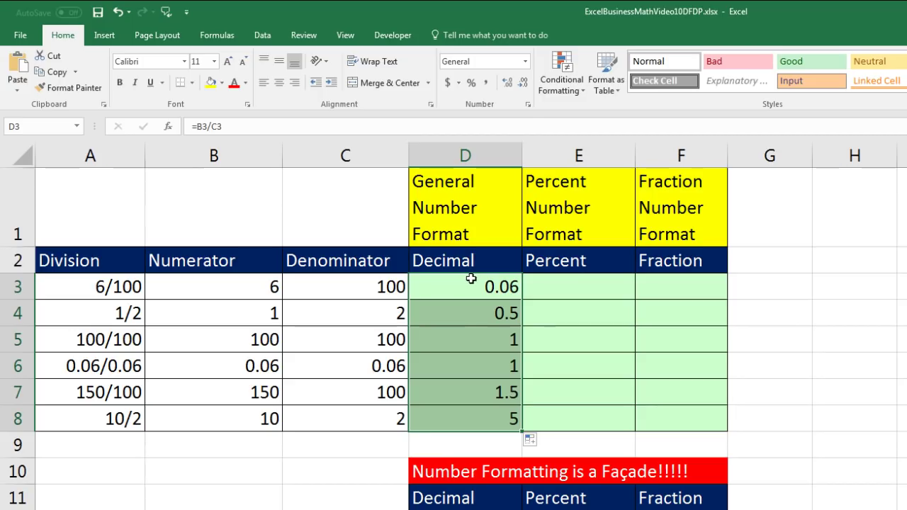
{"action": "left_click", "coordinate": [523, 83]}
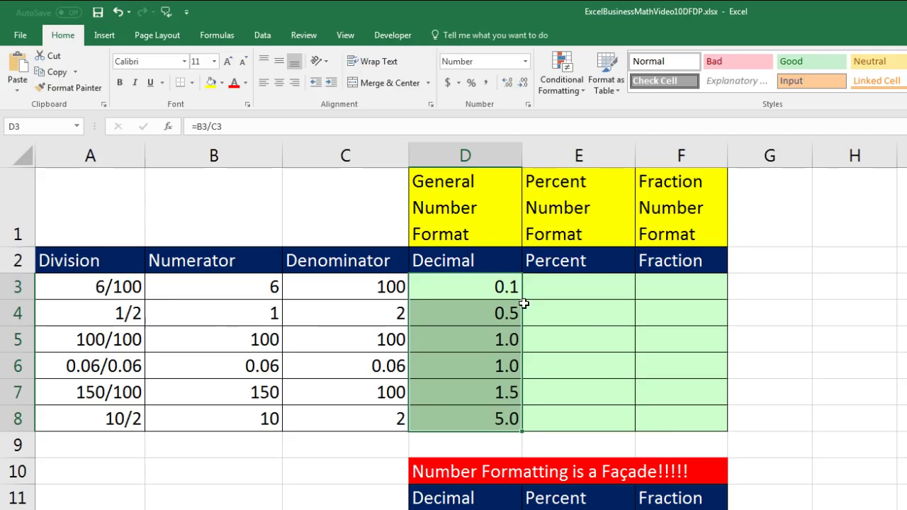
{"action": "left_click", "coordinate": [523, 84]}
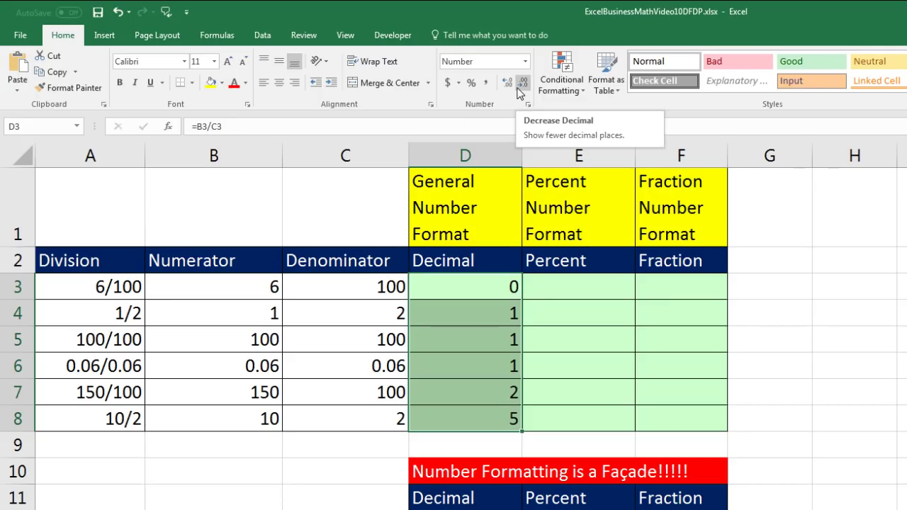
{"action": "left_click", "coordinate": [525, 63]}
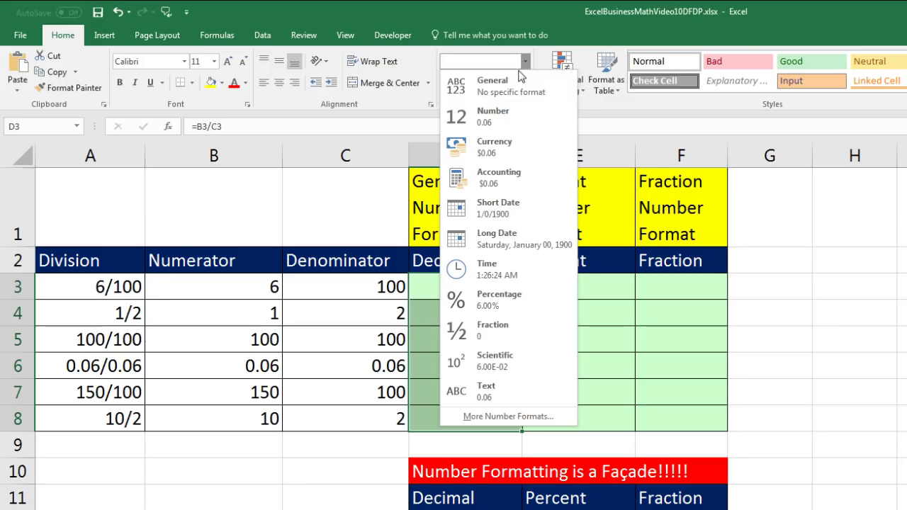
{"action": "left_click", "coordinate": [491, 84]}
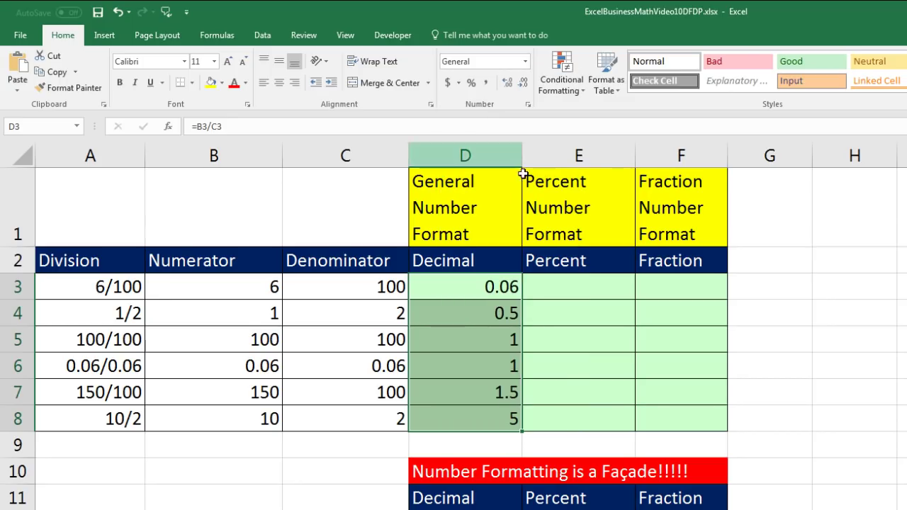
Enter the formula =B3/C3 in cell E3 of the Percent column
{"action": "left_click", "coordinate": [552, 294]}
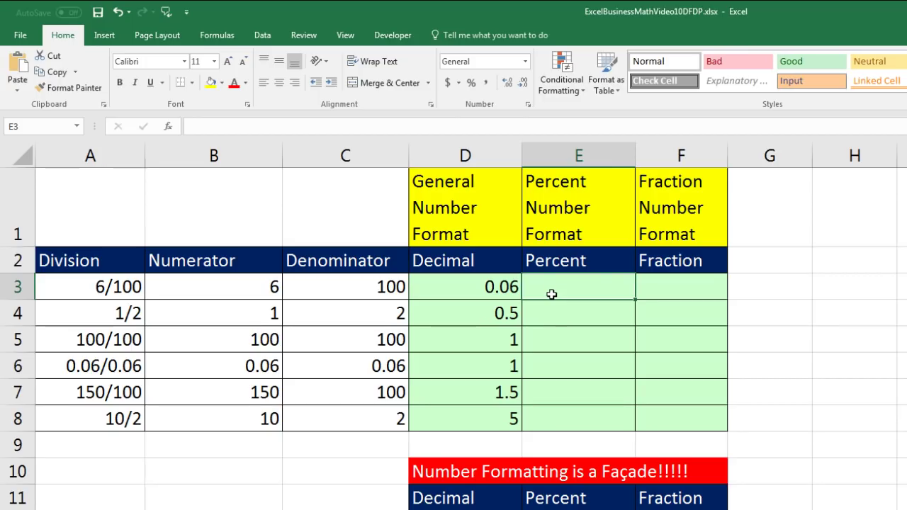
{"action": "type", "text": "="}
{"action": "key", "text": "Left"}
{"action": "key", "text": "Left"}
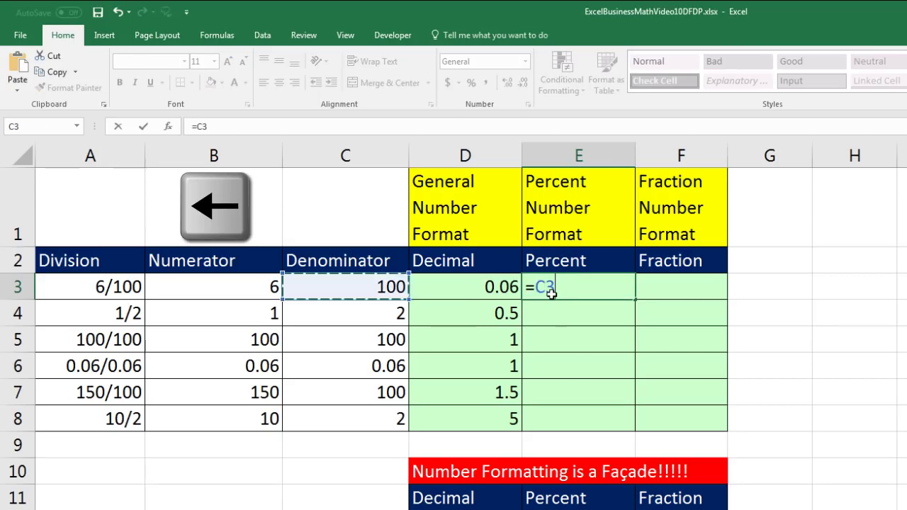
{"action": "type", "text": "/"}
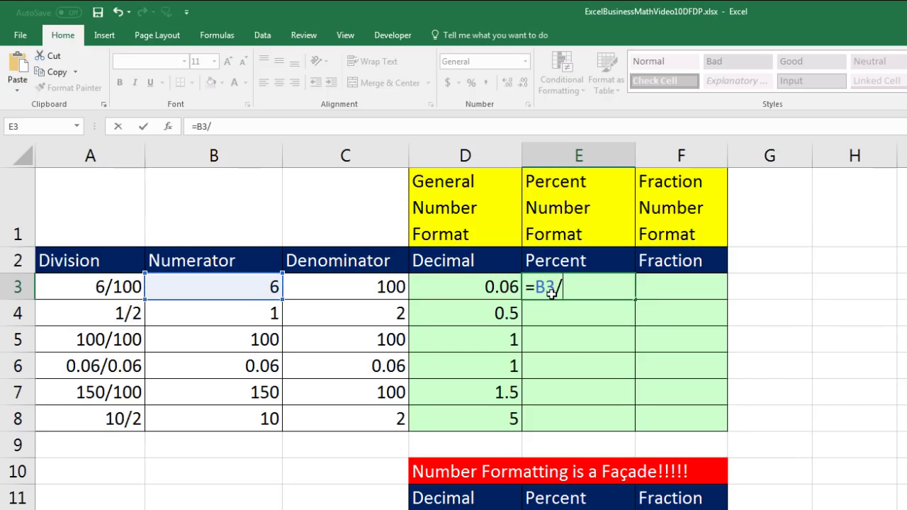
{"action": "key", "text": "Left"}
{"action": "key", "text": "Left"}
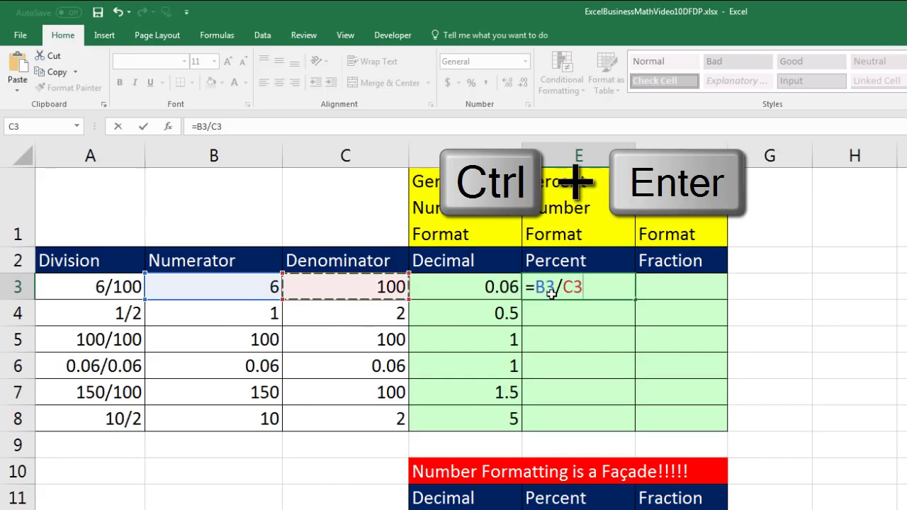
{"action": "key", "text": "ctrl+Return"}
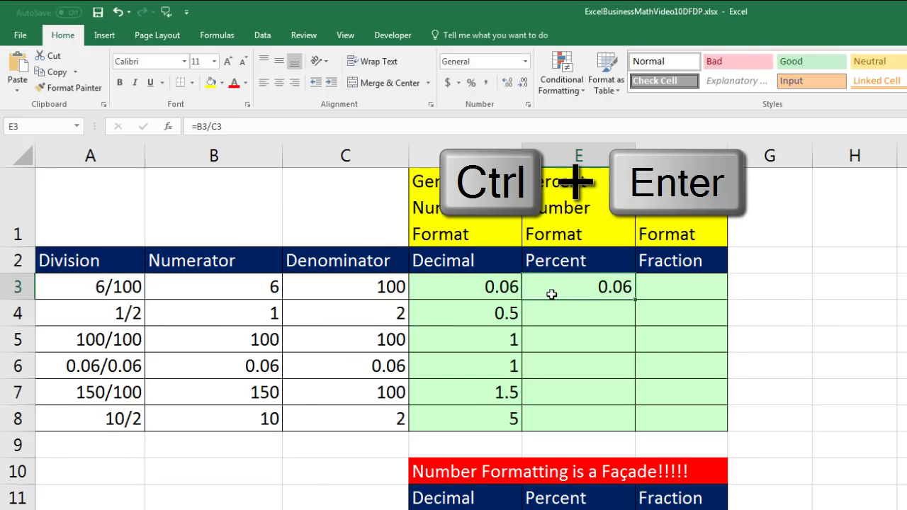
Fill the E3 formula down to E8 and verify the references in the last cell of the Percent column
{"action": "double_click", "coordinate": [634, 299]}
{"action": "left_click", "coordinate": [590, 412]}
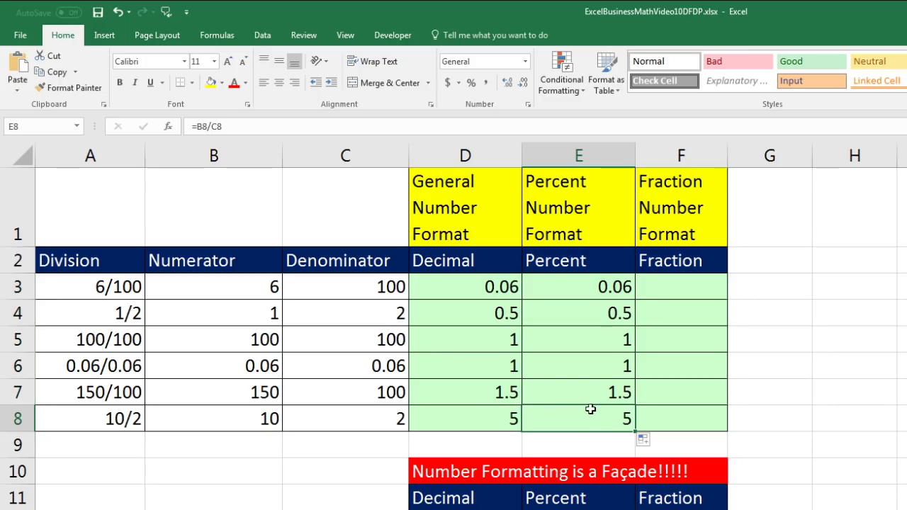
{"action": "key", "text": "F2"}
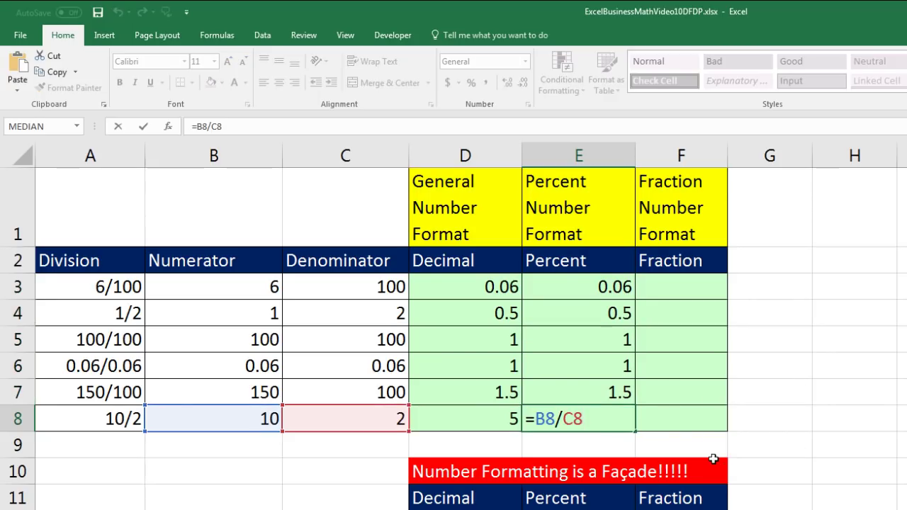
{"action": "key", "text": "Escape"}
Format E3:E8 with the Percentage number format using 2 decimal places
{"action": "left_click_drag", "start_coordinate": [595, 285], "coordinate": [593, 415]}
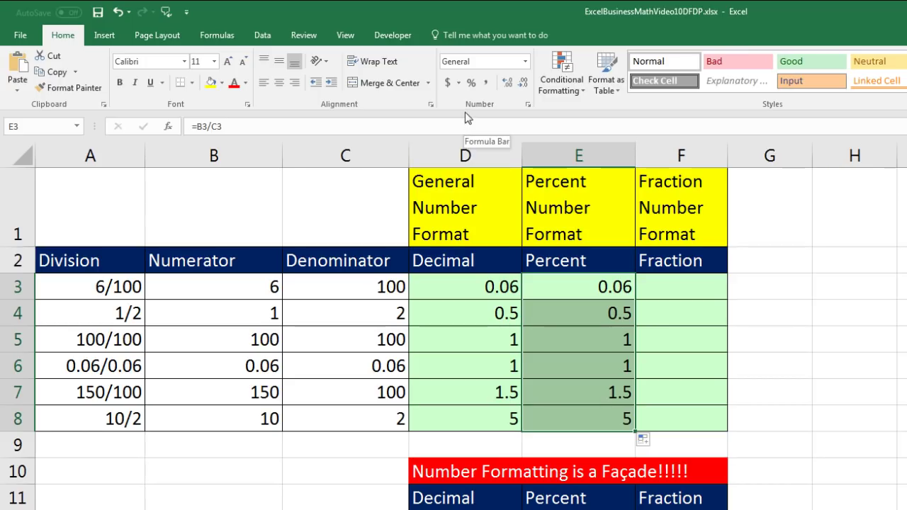
{"action": "left_click", "coordinate": [525, 62]}
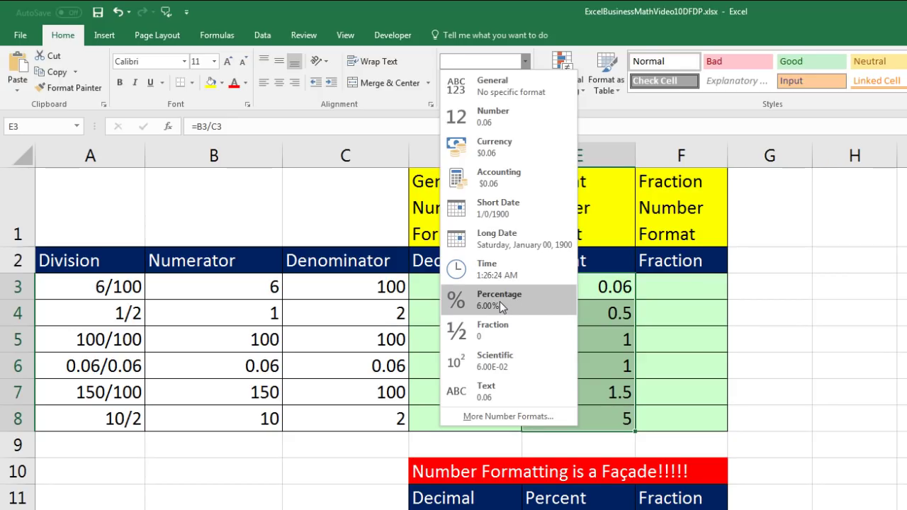
{"action": "key", "text": "Escape"}
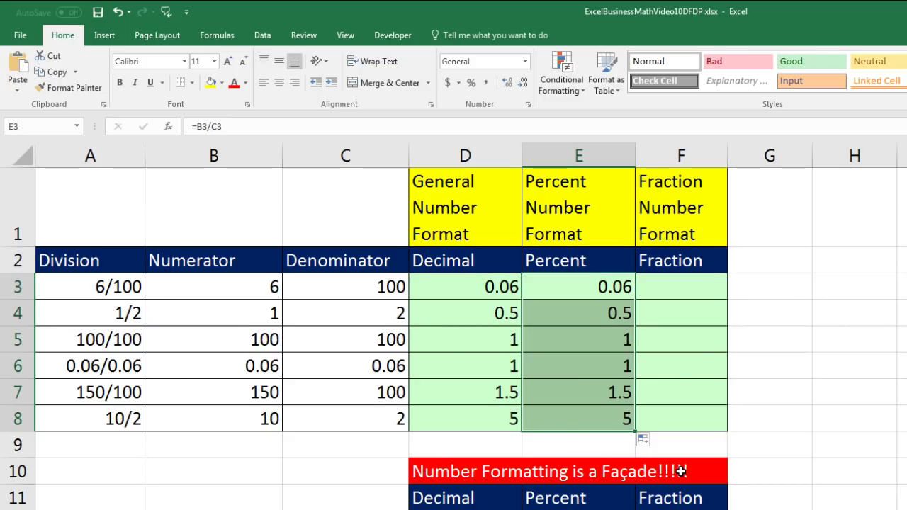
{"action": "key", "text": "ctrl+1"}
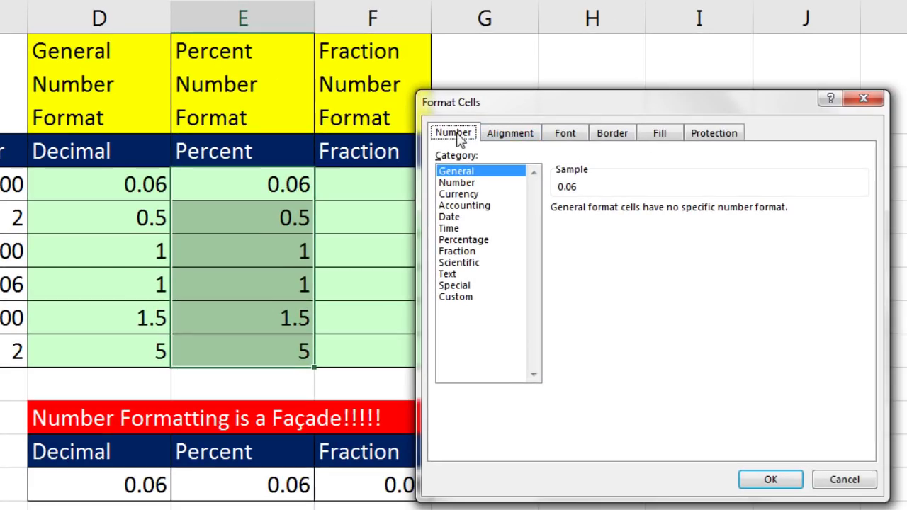
{"action": "left_click", "coordinate": [454, 243]}
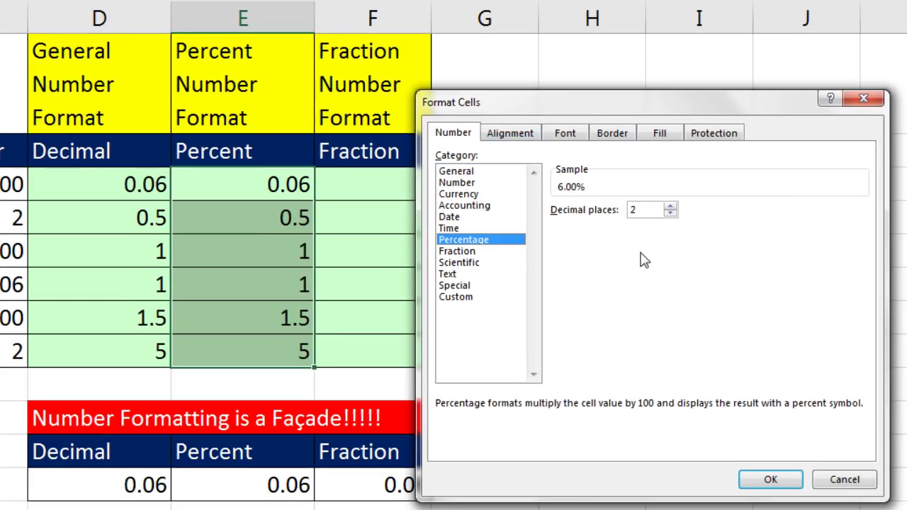
{"action": "left_click", "coordinate": [671, 206]}
{"action": "left_click", "coordinate": [670, 206]}
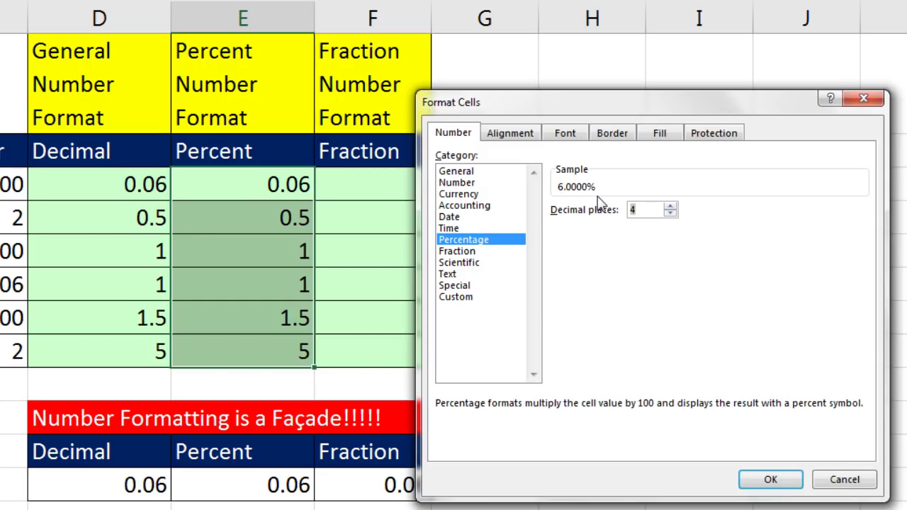
{"action": "left_click", "coordinate": [670, 213]}
{"action": "left_click", "coordinate": [670, 214]}
{"action": "left_click", "coordinate": [670, 213]}
{"action": "left_click", "coordinate": [670, 206]}
{"action": "left_click", "coordinate": [670, 206]}
{"action": "left_click", "coordinate": [770, 484]}
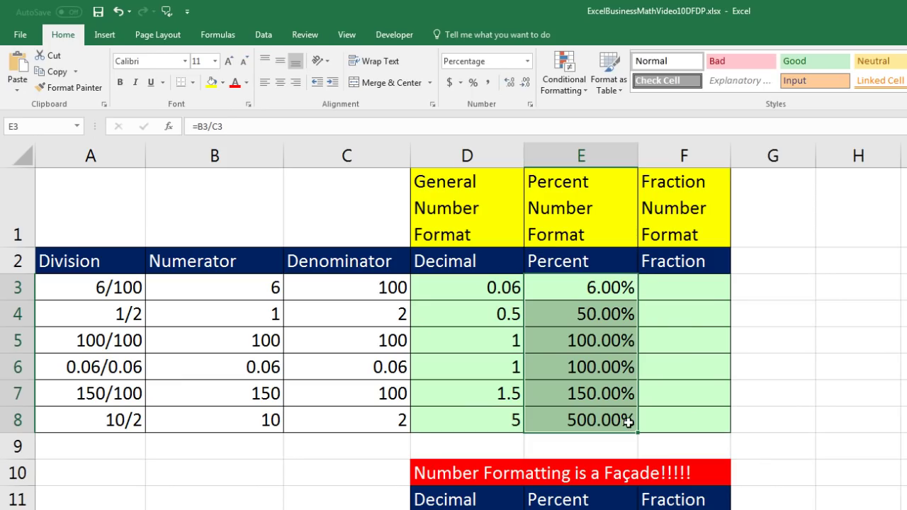
Examine the percent results in cells E3 through E8 against their decimal equivalents
{"action": "left_click", "coordinate": [611, 288]}
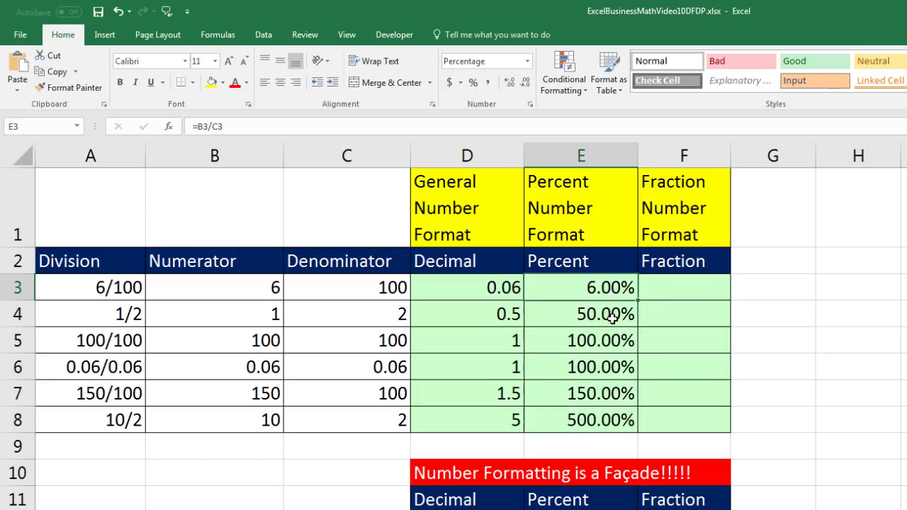
{"action": "left_click", "coordinate": [613, 316]}
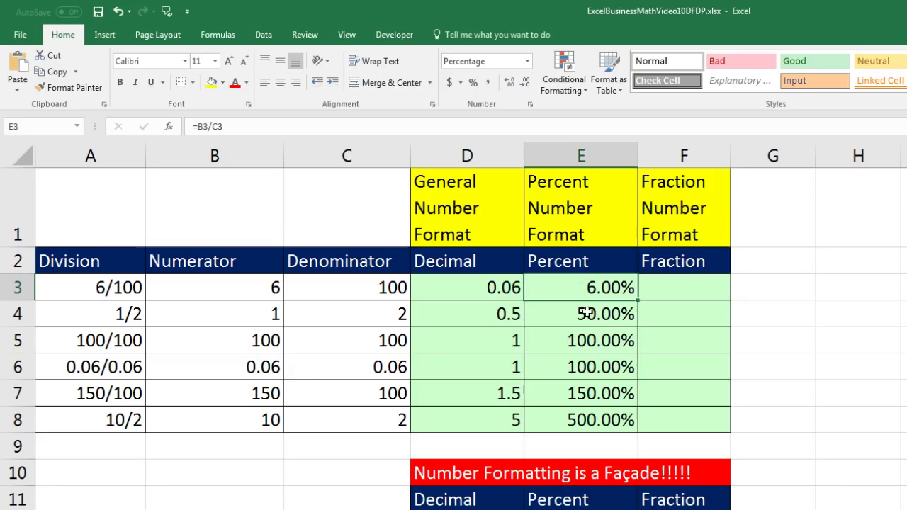
{"action": "left_click", "coordinate": [587, 343]}
{"action": "left_click", "coordinate": [588, 367]}
{"action": "left_click", "coordinate": [593, 394]}
{"action": "left_click", "coordinate": [598, 422]}
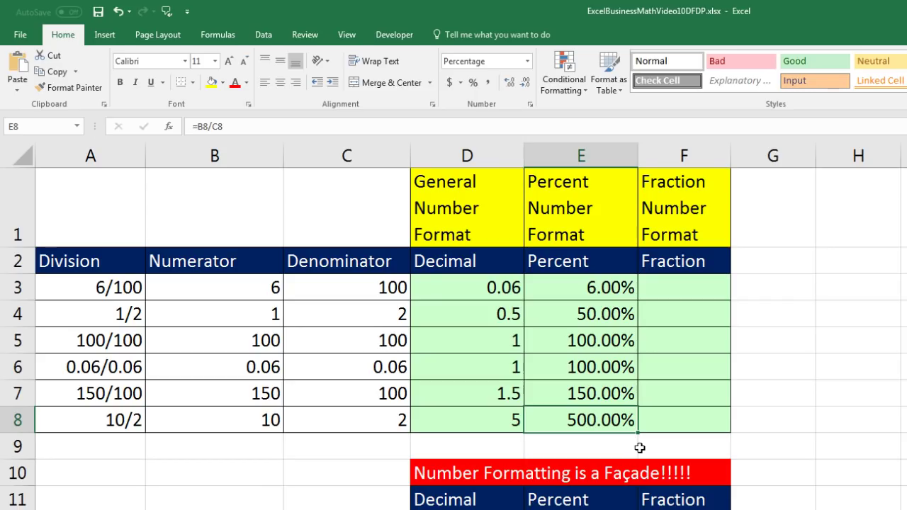
Enter the formula =B3/C3 in cell F3 of the Fraction column
{"action": "left_click", "coordinate": [668, 291]}
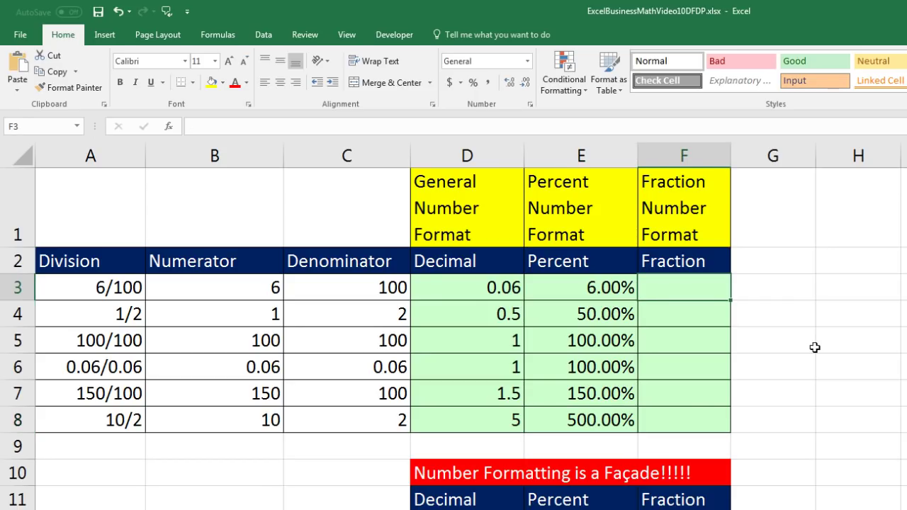
{"action": "type", "text": "="}
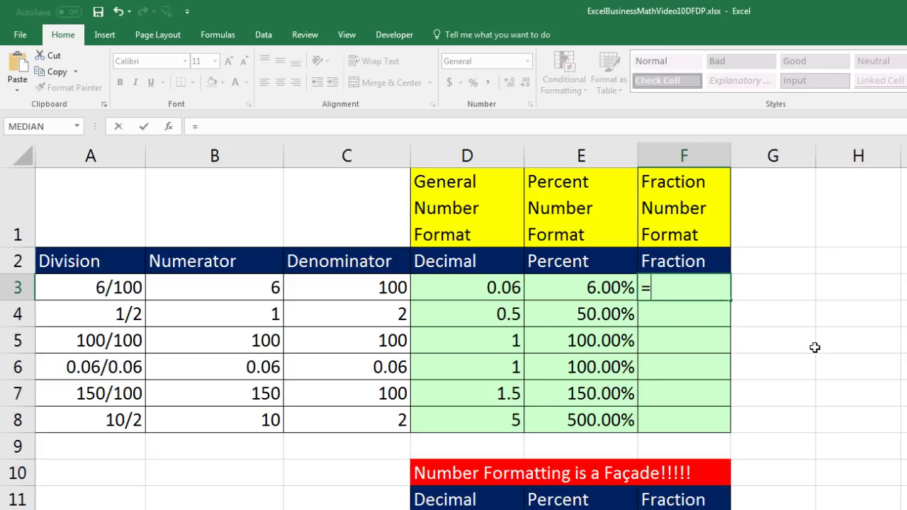
{"action": "key", "text": "Left"}
{"action": "key", "text": "Left"}
{"action": "key", "text": "Left"}
{"action": "key", "text": "Left"}
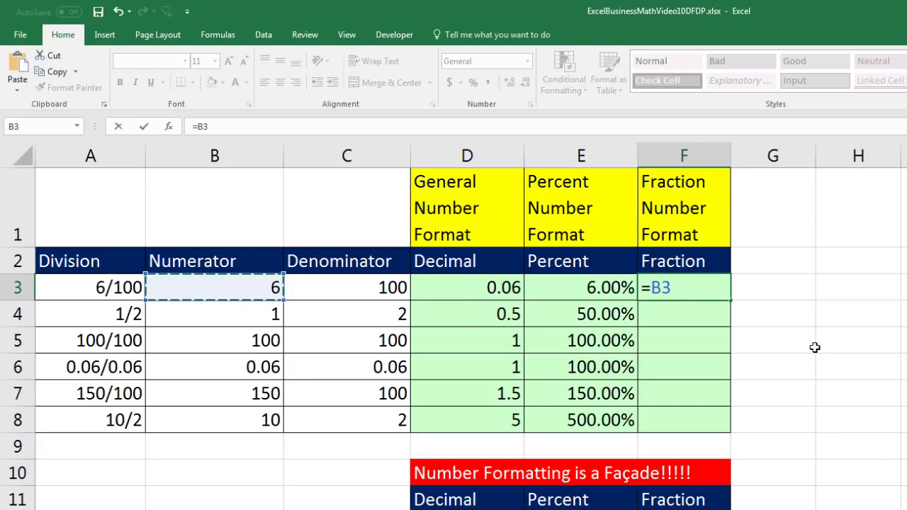
{"action": "type", "text": "/"}
{"action": "key", "text": "Left"}
{"action": "key", "text": "Left"}
{"action": "key", "text": "Left"}
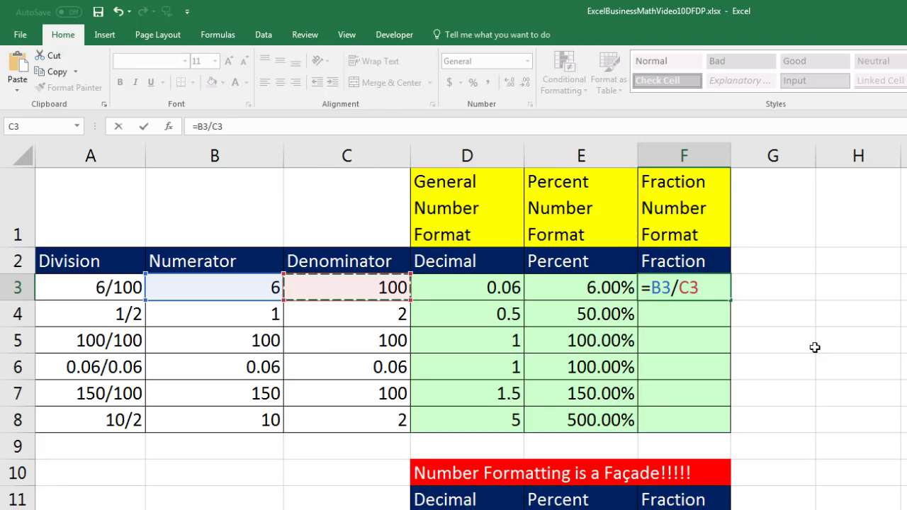
{"action": "key", "text": "ctrl+Return"}
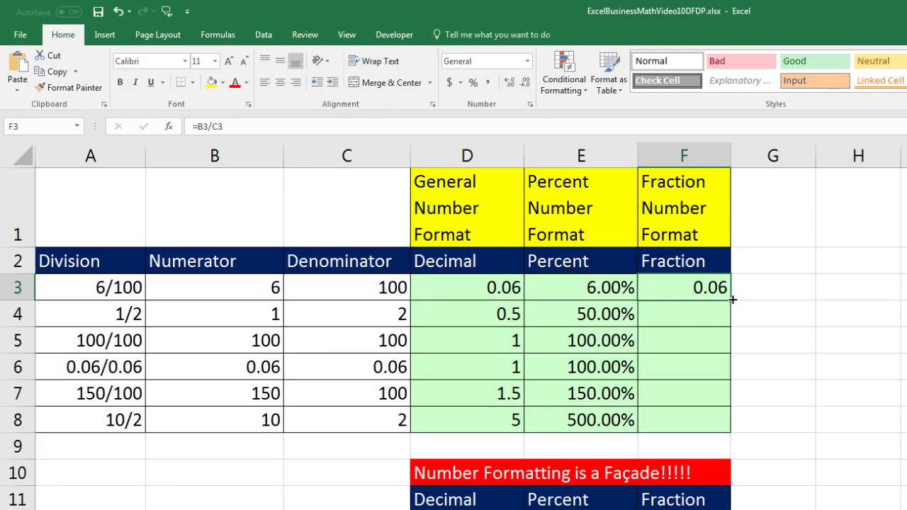
Fill the F3 formula down to F8 and verify the references in the last cell of the Fraction column
{"action": "double_click", "coordinate": [732, 300]}
{"action": "left_click", "coordinate": [713, 418]}
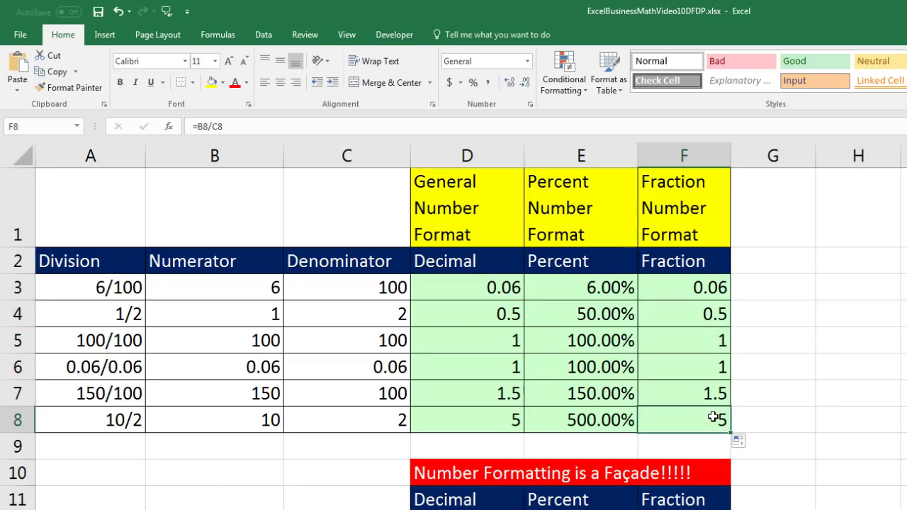
{"action": "key", "text": "F2"}
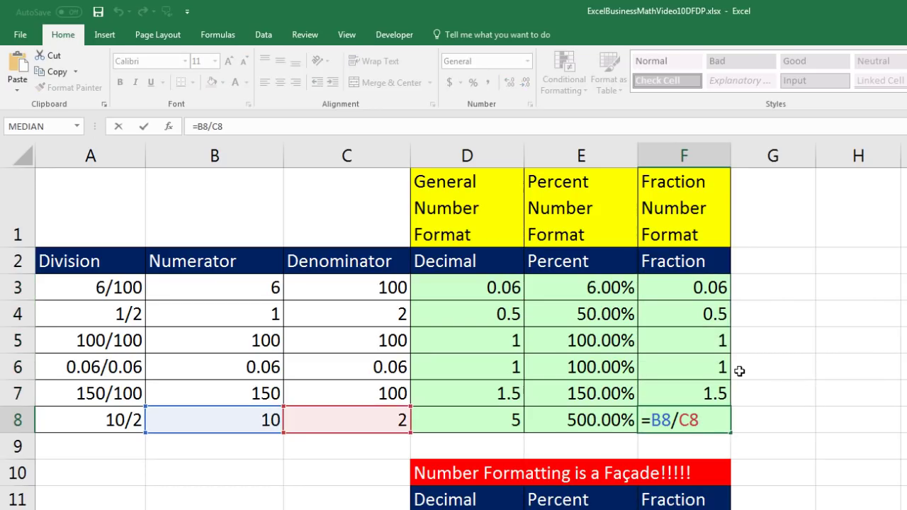
{"action": "key", "text": "Escape"}
Format F3:F8 with the Fraction number format using the type Up to one digit (1/4)
{"action": "left_click_drag", "start_coordinate": [675, 287], "coordinate": [689, 418]}
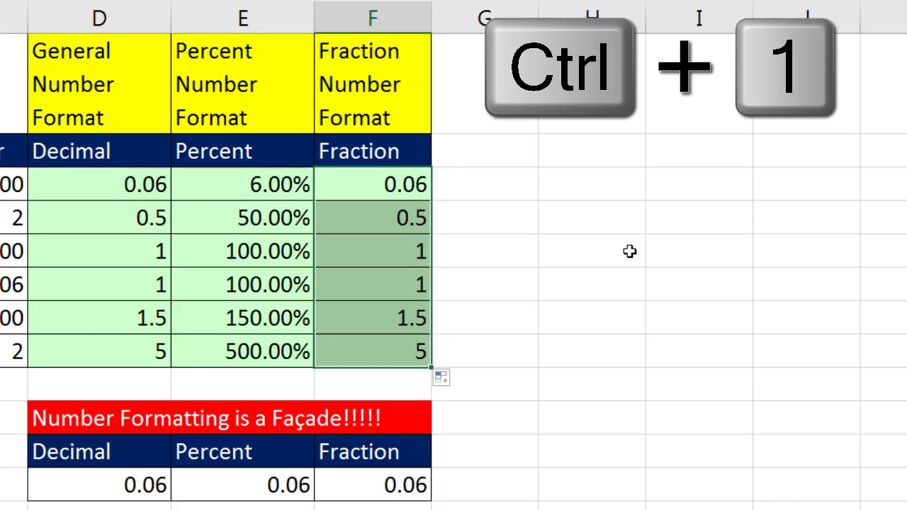
{"action": "key", "text": "ctrl+1"}
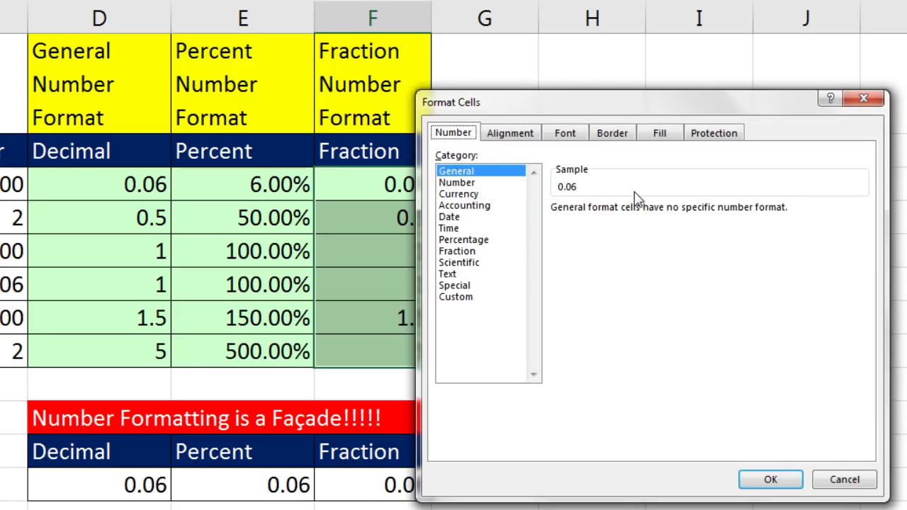
{"action": "left_click", "coordinate": [463, 253]}
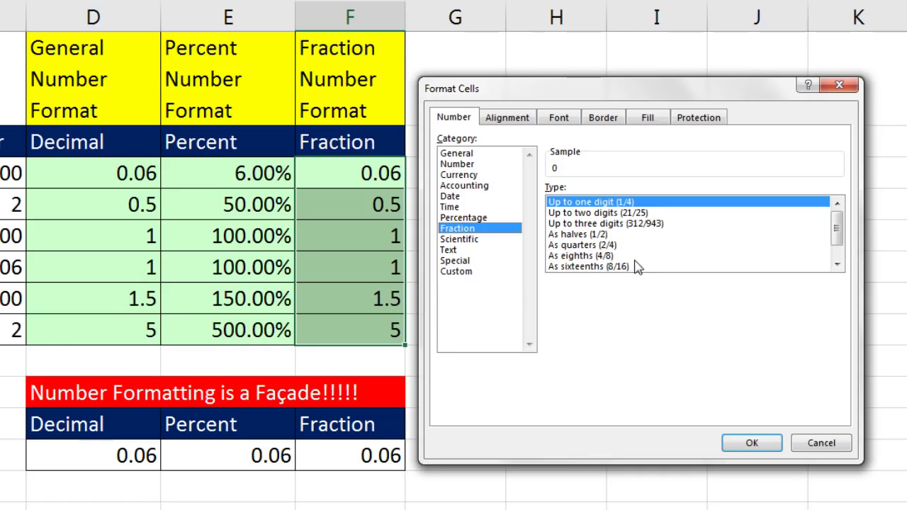
{"action": "left_click", "coordinate": [837, 265]}
{"action": "left_click", "coordinate": [837, 264]}
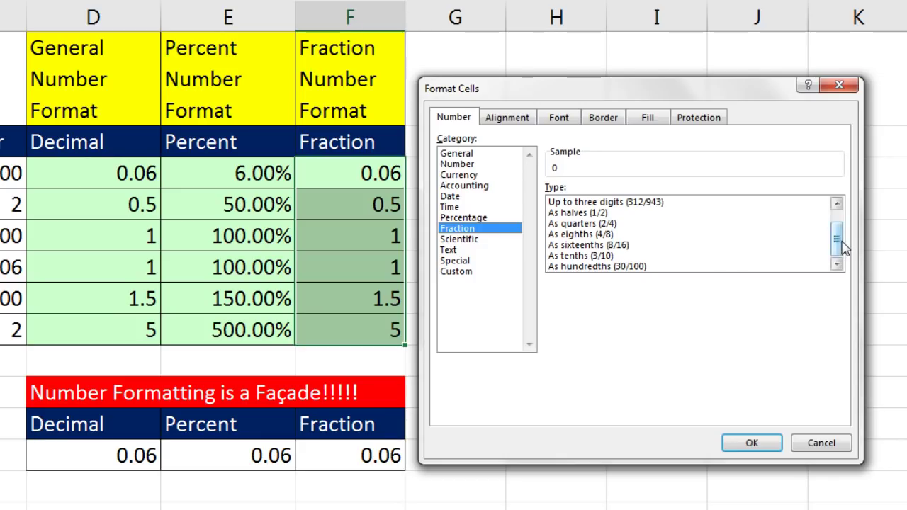
{"action": "left_click_drag", "start_coordinate": [837, 241], "coordinate": [765, 211]}
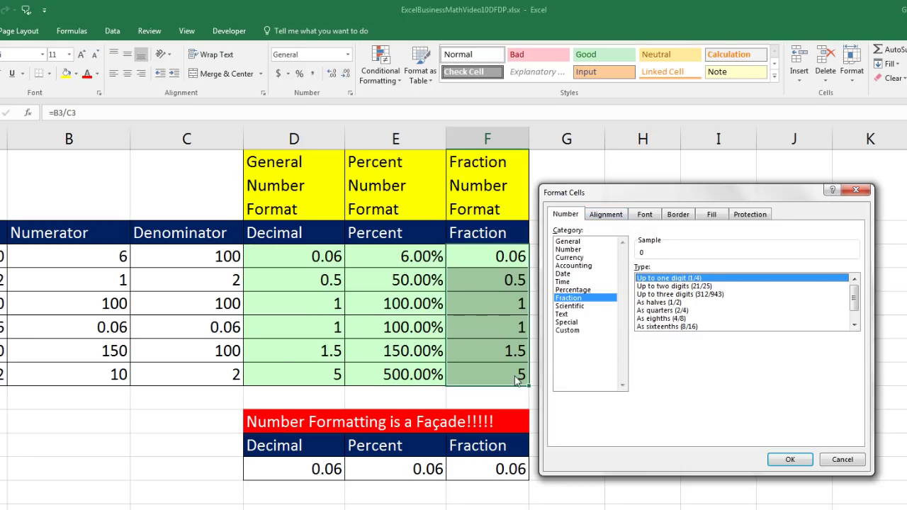
{"action": "left_click", "coordinate": [790, 459]}
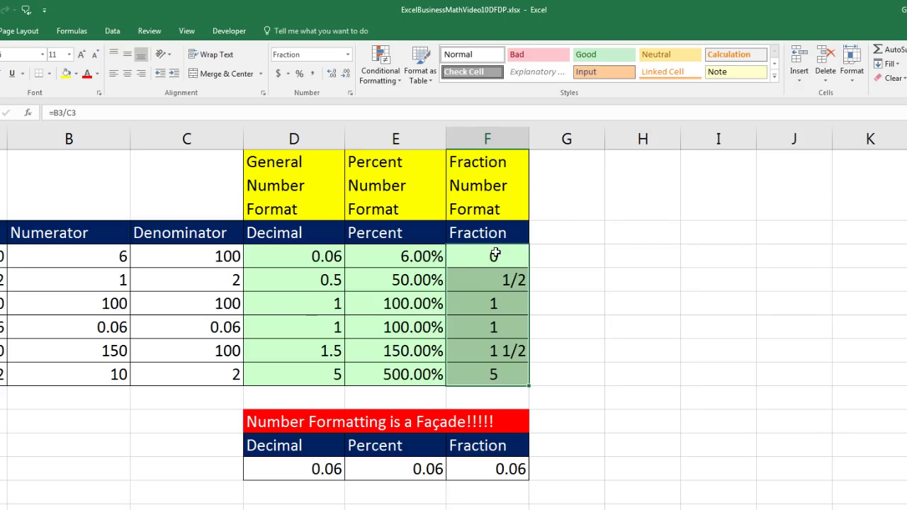
Examine the fraction results in cells F3 through F8 against their decimal and percent equivalents
{"action": "left_click", "coordinate": [496, 256]}
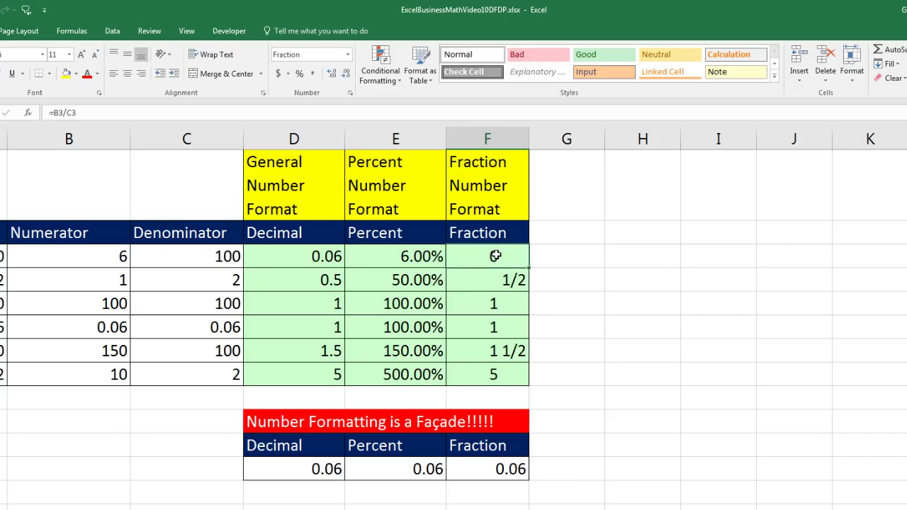
{"action": "left_click", "coordinate": [493, 283]}
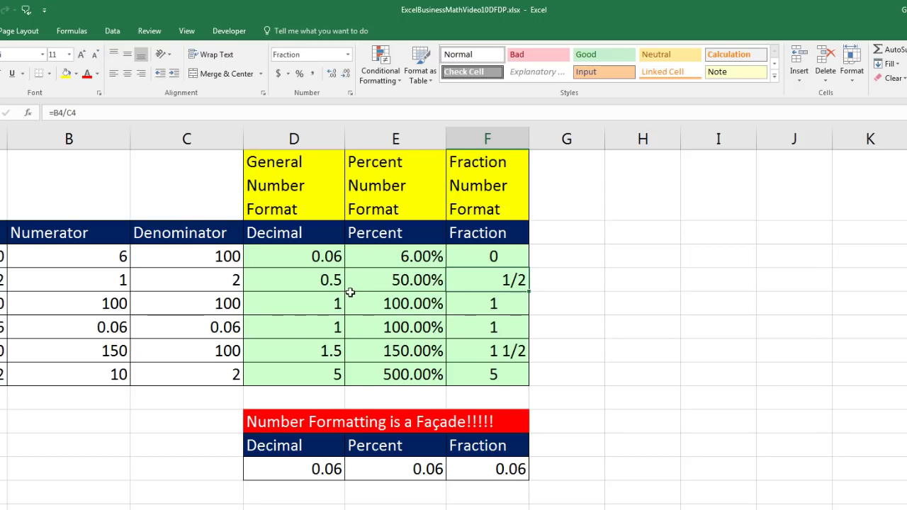
{"action": "left_click", "coordinate": [474, 309]}
{"action": "left_click", "coordinate": [477, 328]}
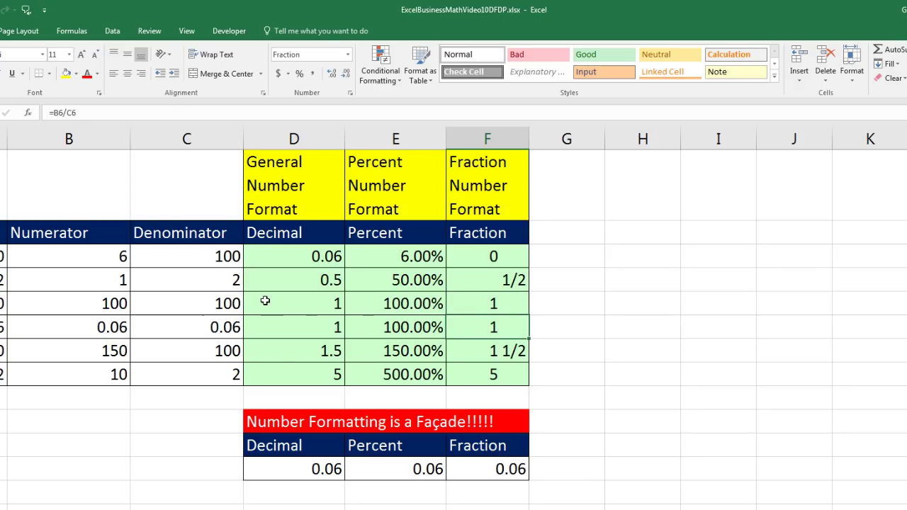
{"action": "left_click", "coordinate": [514, 351]}
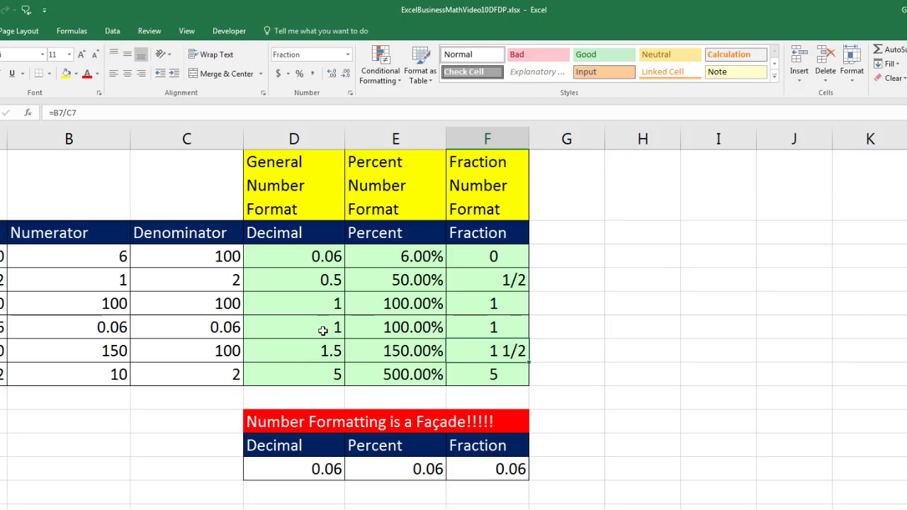
{"action": "left_click", "coordinate": [516, 373]}
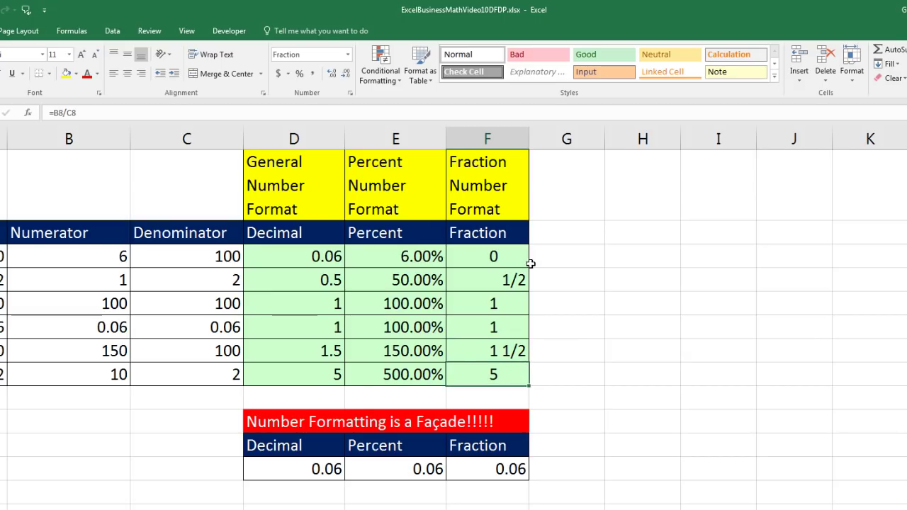
Change the fraction type of F3 to As hundredths (30/100) and compare the cell with D3 and E3
{"action": "left_click", "coordinate": [480, 258]}
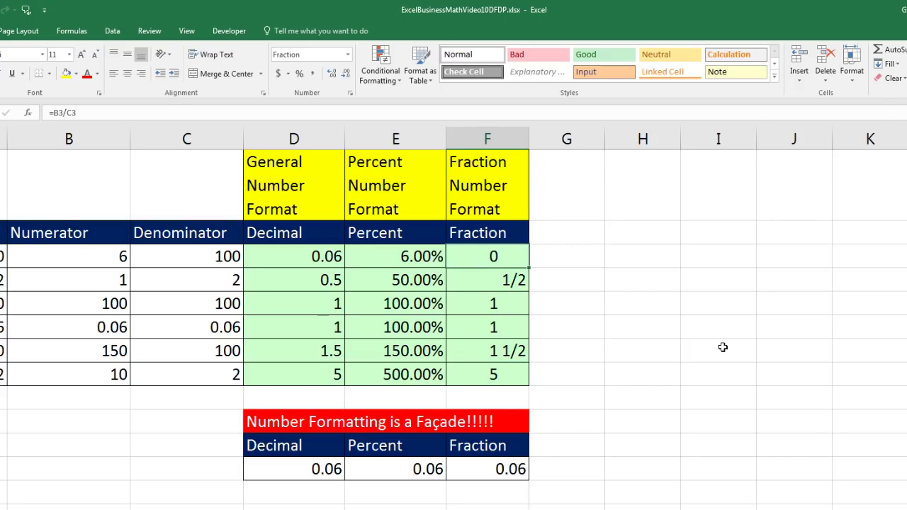
{"action": "key", "text": "ctrl+1"}
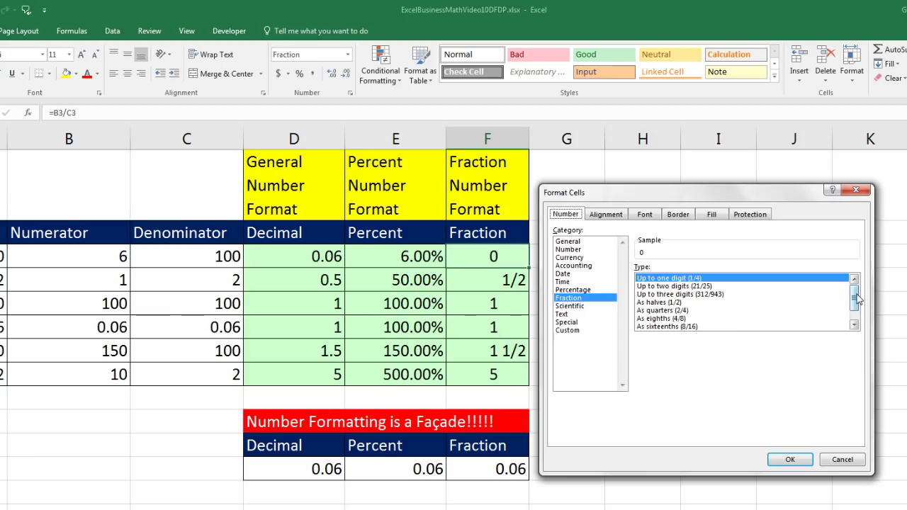
{"action": "left_click_drag", "start_coordinate": [855, 299], "coordinate": [857, 319]}
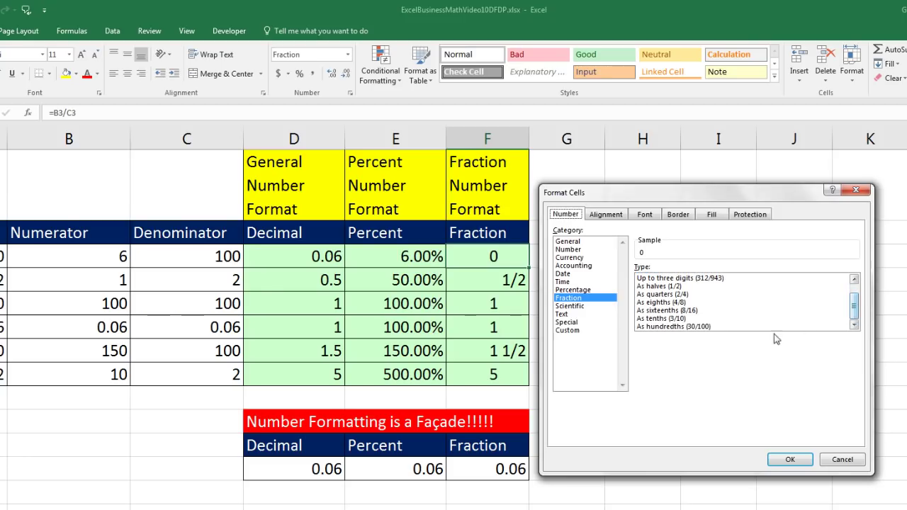
{"action": "left_click", "coordinate": [670, 326]}
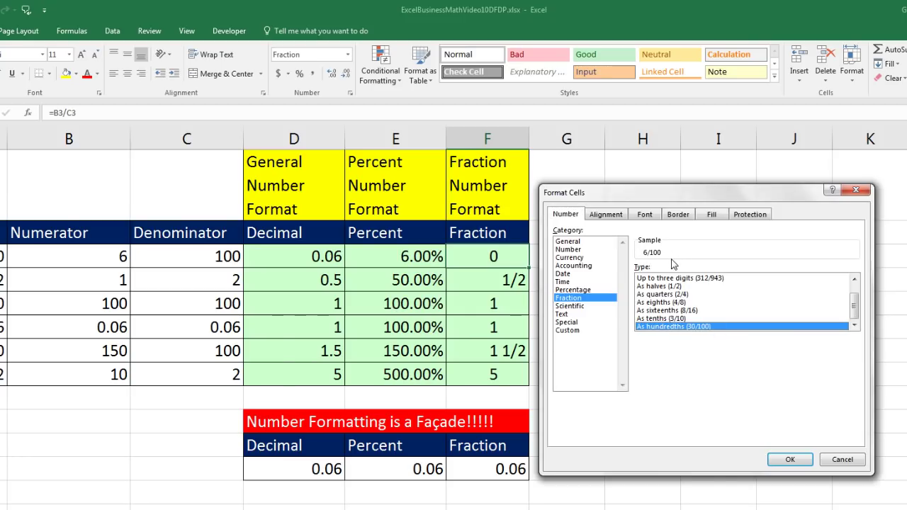
{"action": "left_click", "coordinate": [787, 458]}
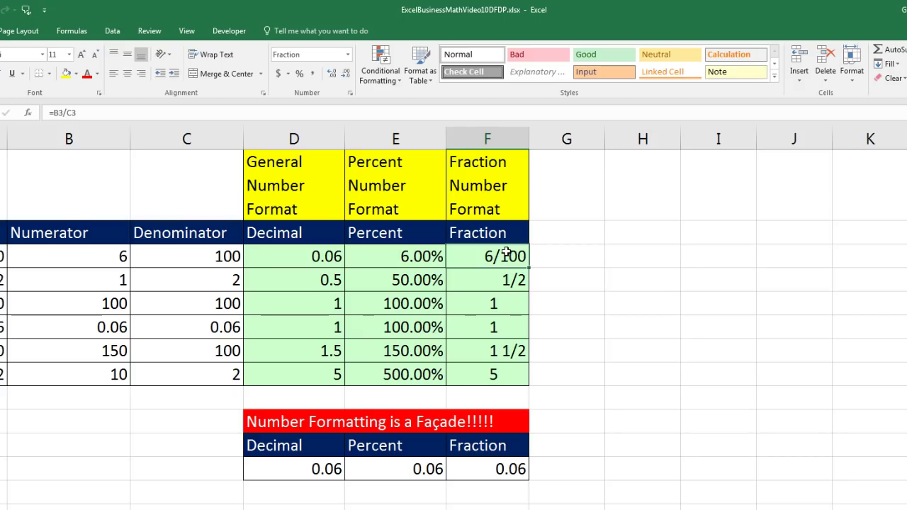
{"action": "left_click", "coordinate": [342, 256]}
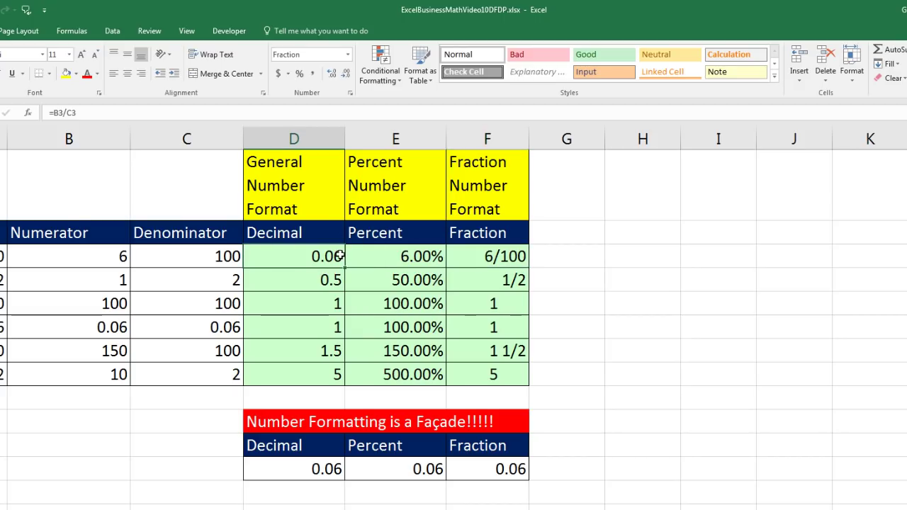
{"action": "left_click", "coordinate": [379, 255]}
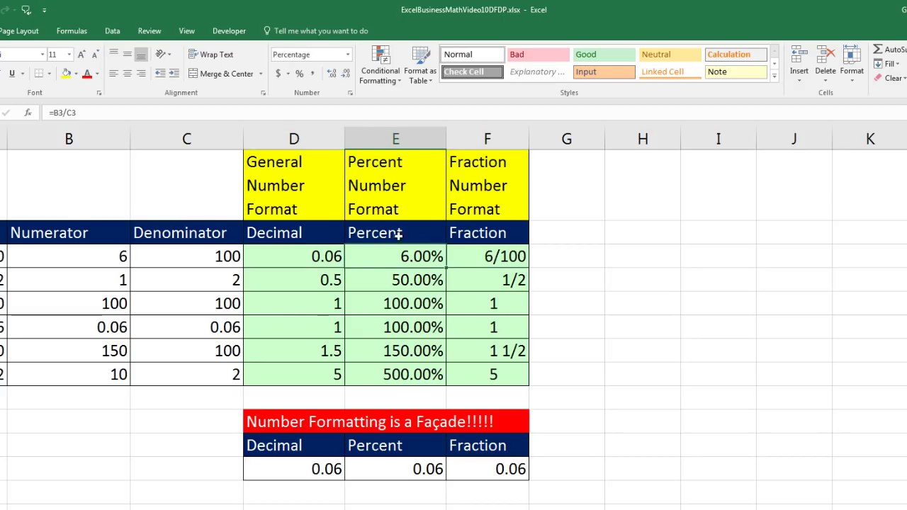
{"action": "left_click", "coordinate": [488, 261]}
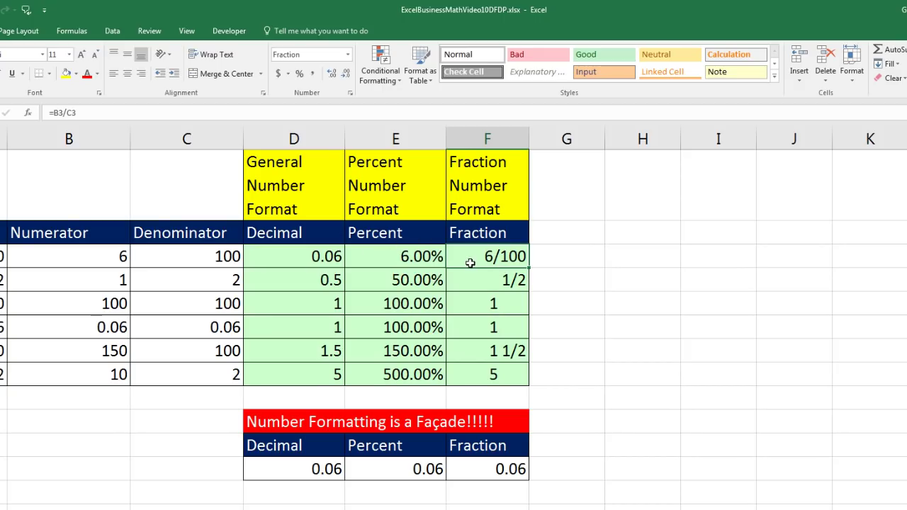
Enter 100 in cell H3 and add the heading Amount above it in H2
{"action": "left_click", "coordinate": [624, 261]}
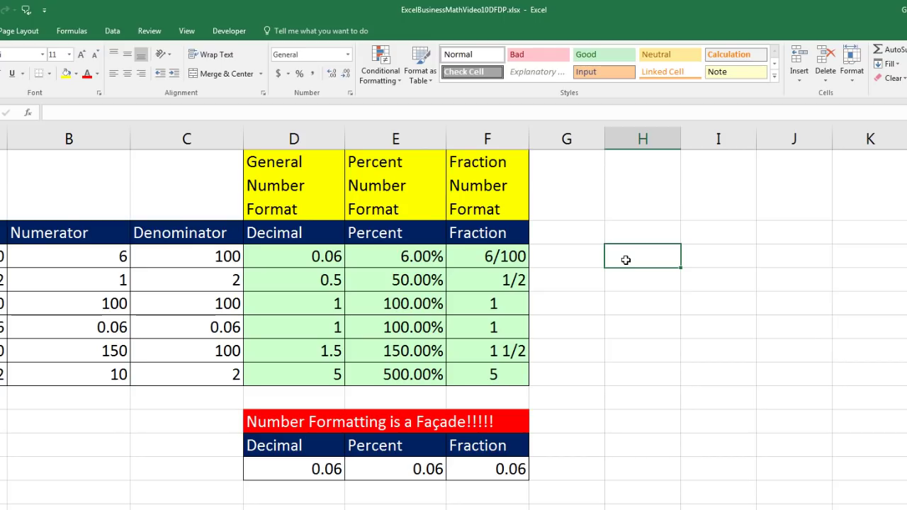
{"action": "type", "text": "100"}
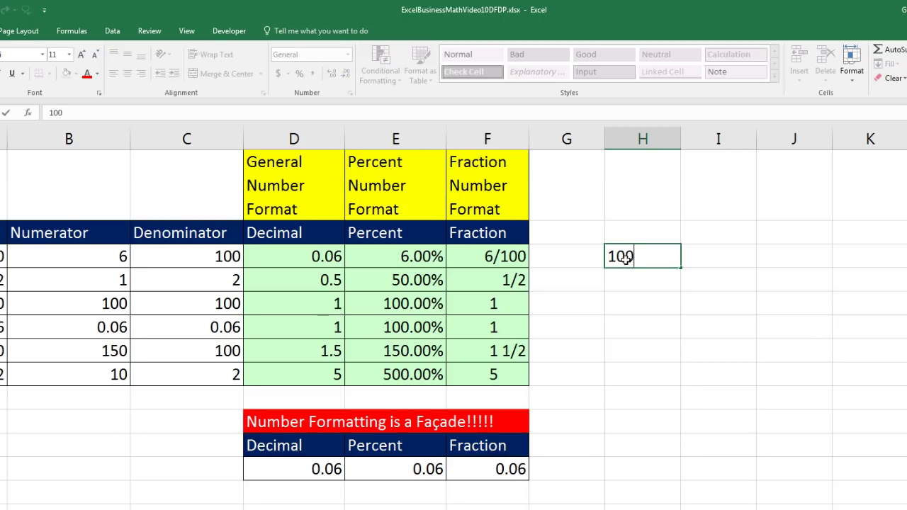
{"action": "key", "text": "ctrl+Return"}
{"action": "left_click", "coordinate": [639, 238]}
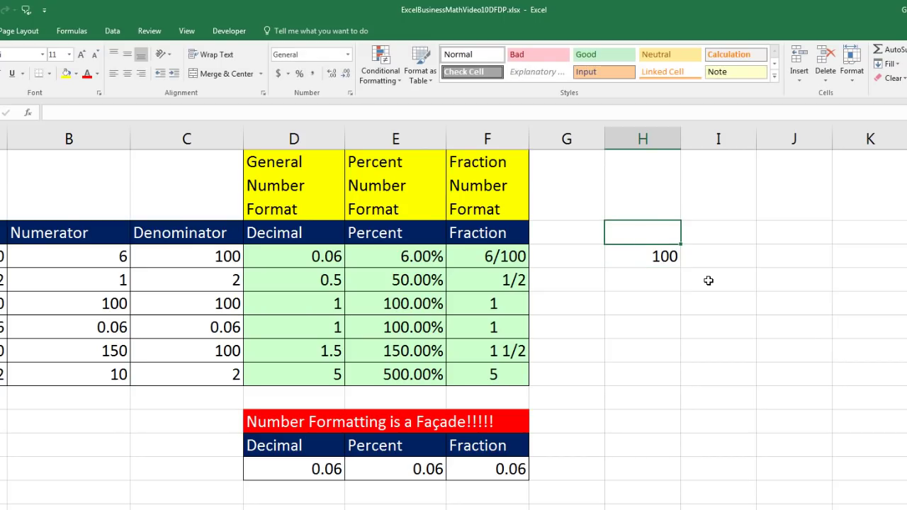
{"action": "type", "text": "Amount"}
{"action": "key", "text": "Tab"}
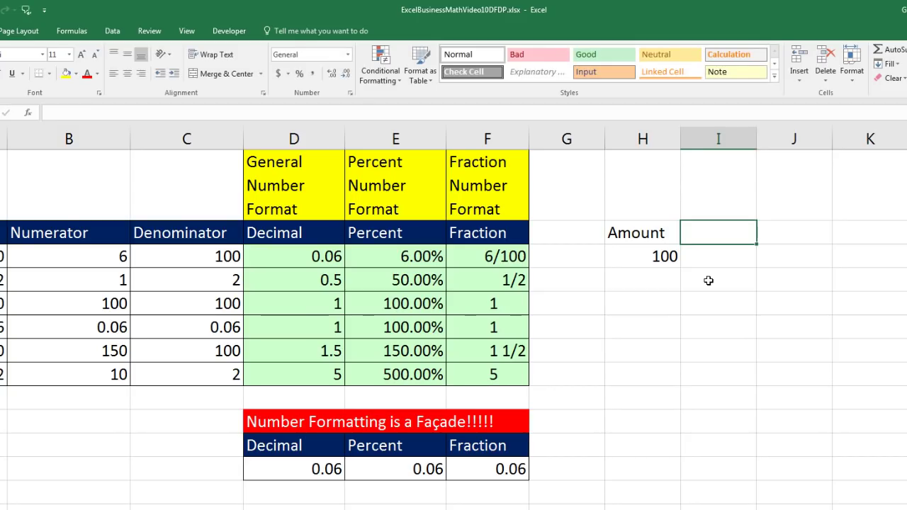
Enter the heading Tax in cell I2 and copy it across to J2 and K2
{"action": "type", "text": "Tax"}
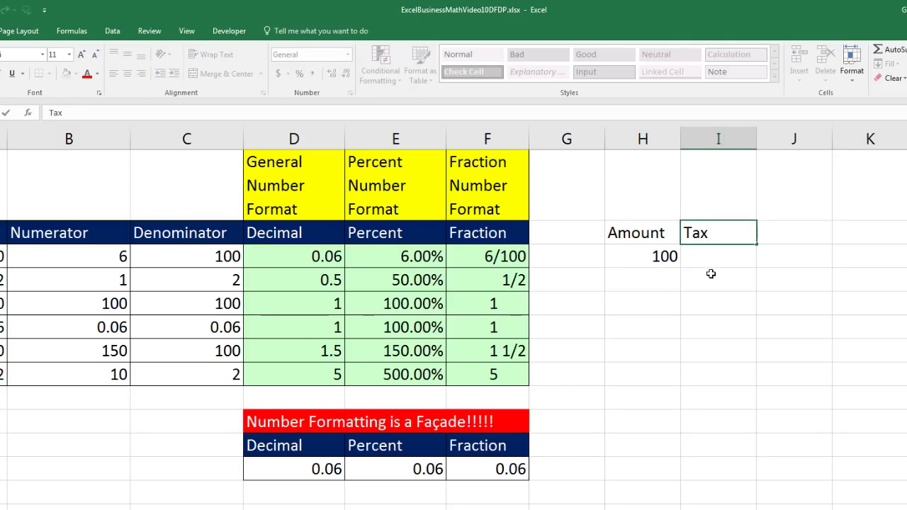
{"action": "left_click", "coordinate": [707, 256]}
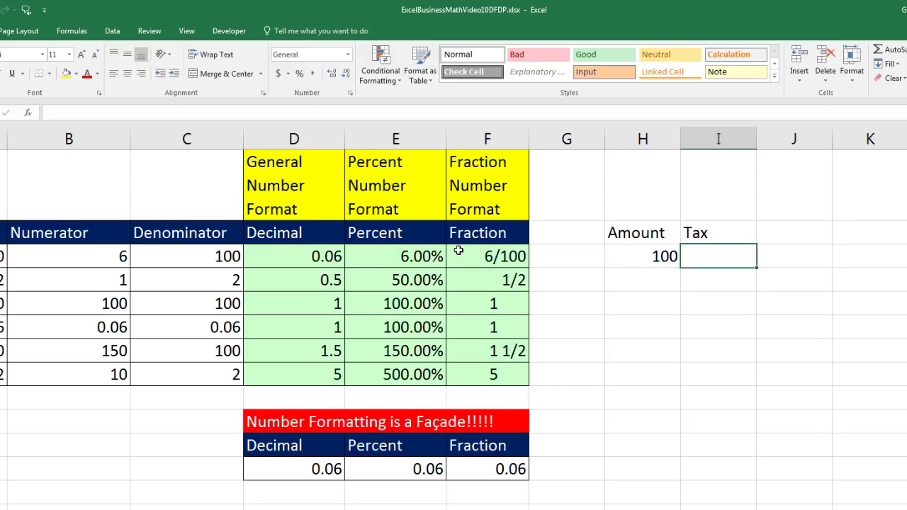
{"action": "left_click", "coordinate": [744, 237]}
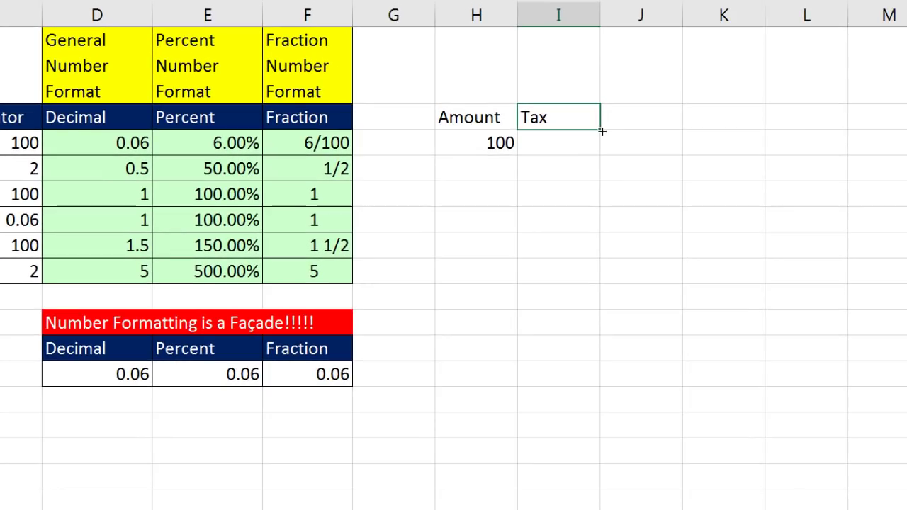
{"action": "left_click_drag", "start_coordinate": [602, 131], "coordinate": [758, 133]}
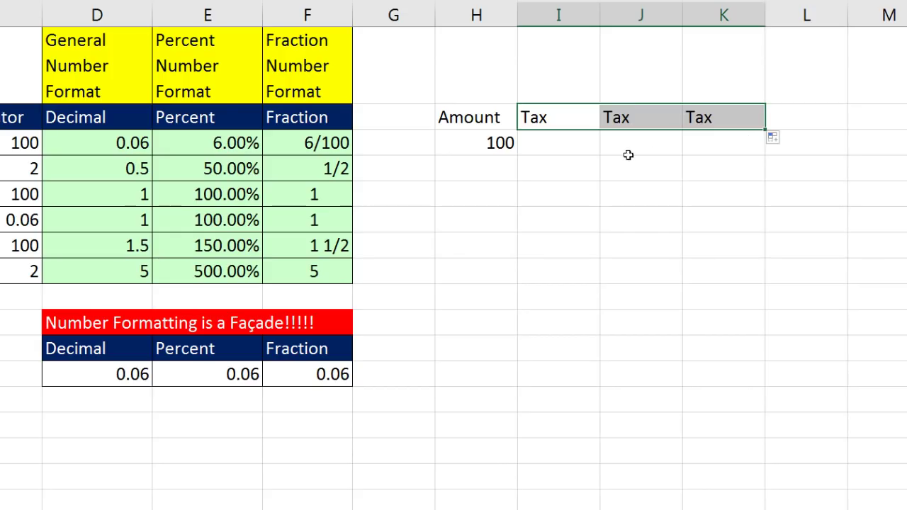
{"action": "left_click", "coordinate": [561, 141]}
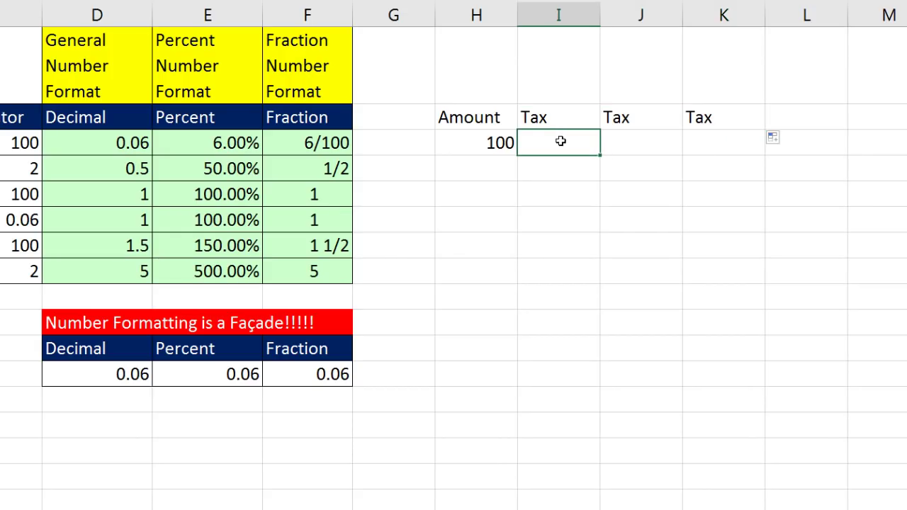
Enter the tax formula =$H$3*D3 in cell I3, with the amount locked as an absolute reference
{"action": "type", "text": "="}
{"action": "left_click", "coordinate": [494, 146]}
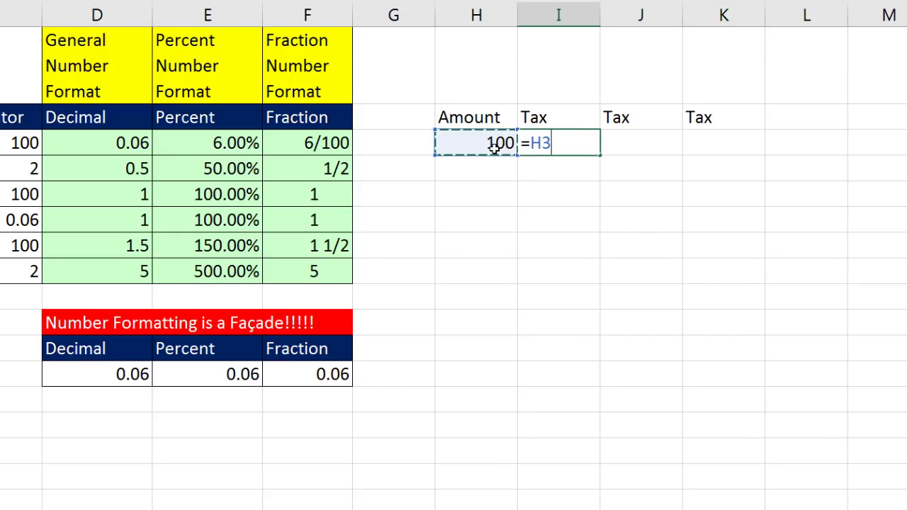
{"action": "key", "text": "F4"}
{"action": "type", "text": "*"}
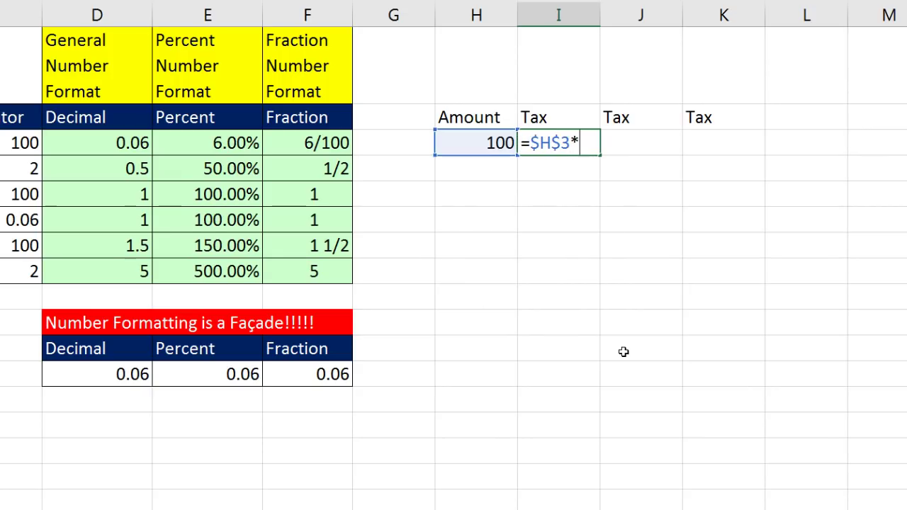
{"action": "left_click", "coordinate": [120, 143]}
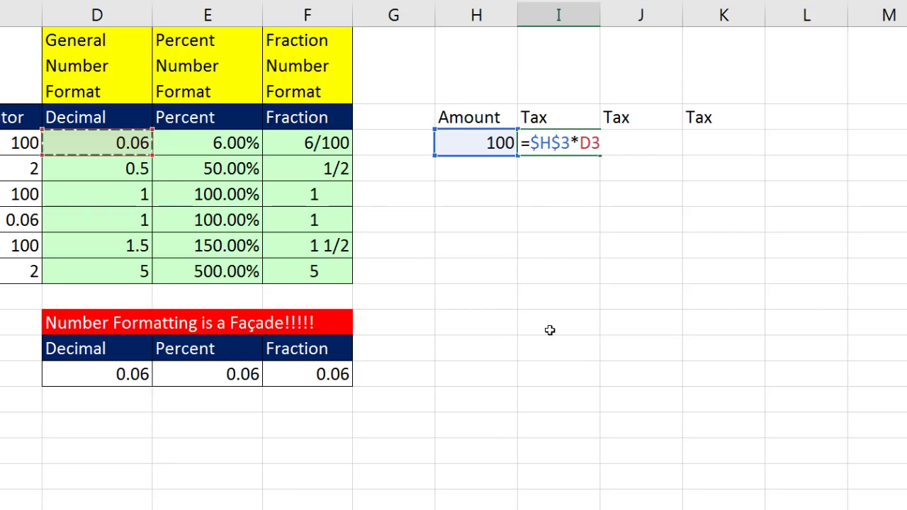
{"action": "key", "text": "ctrl+Return"}
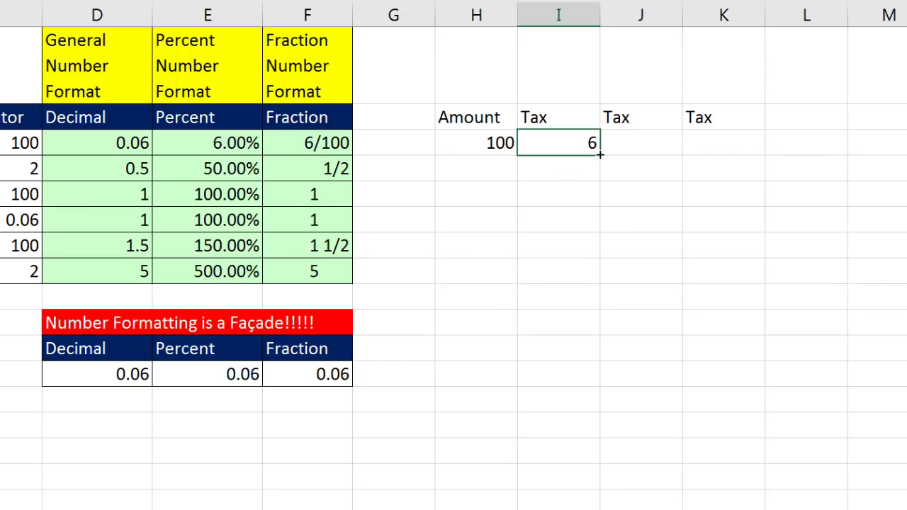
Copy the tax formula from I3 across to J3 and K3, and verify the cell references in K3
{"action": "left_click_drag", "start_coordinate": [599, 153], "coordinate": [666, 158]}
{"action": "left_click_drag", "start_coordinate": [722, 156], "coordinate": [750, 160]}
{"action": "left_click", "coordinate": [751, 145]}
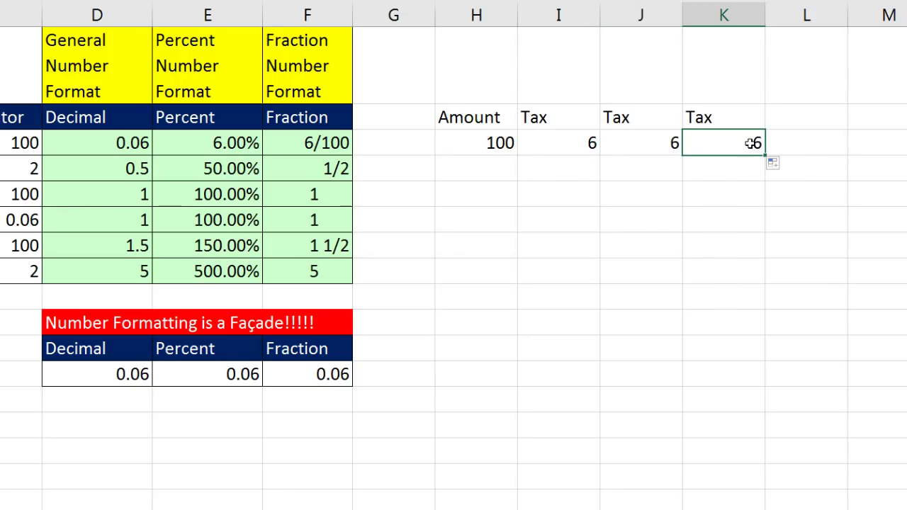
{"action": "key", "text": "F2"}
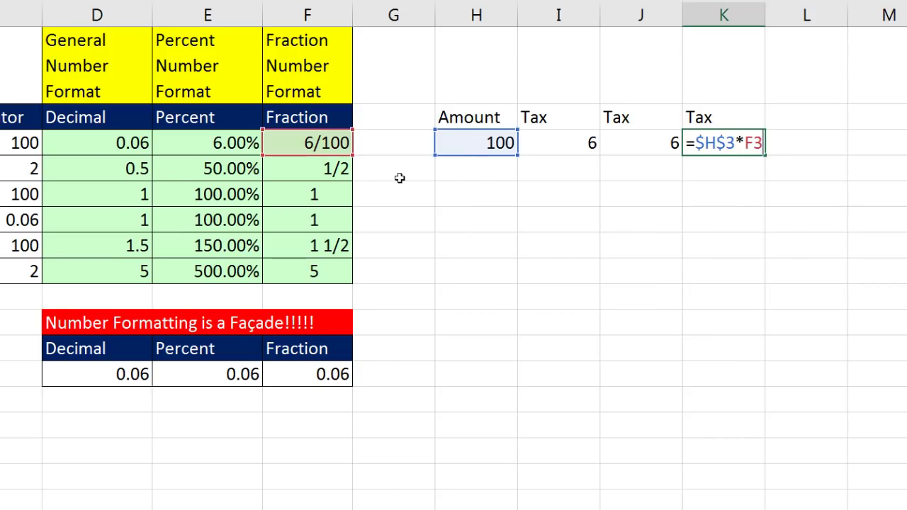
{"action": "key", "text": "ctrl+Return"}
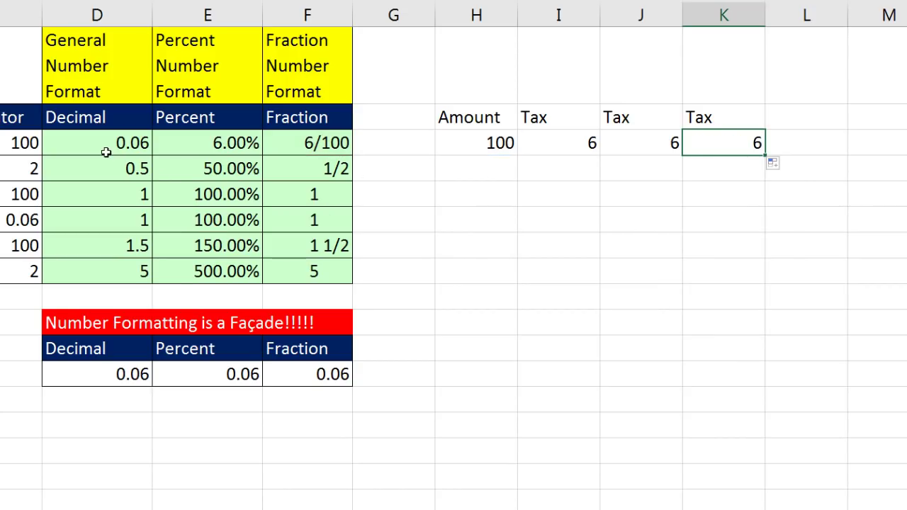
Compare the decimal, percent and fraction columns across rows 3 to 8
{"action": "left_click", "coordinate": [184, 142]}
{"action": "left_click", "coordinate": [290, 143]}
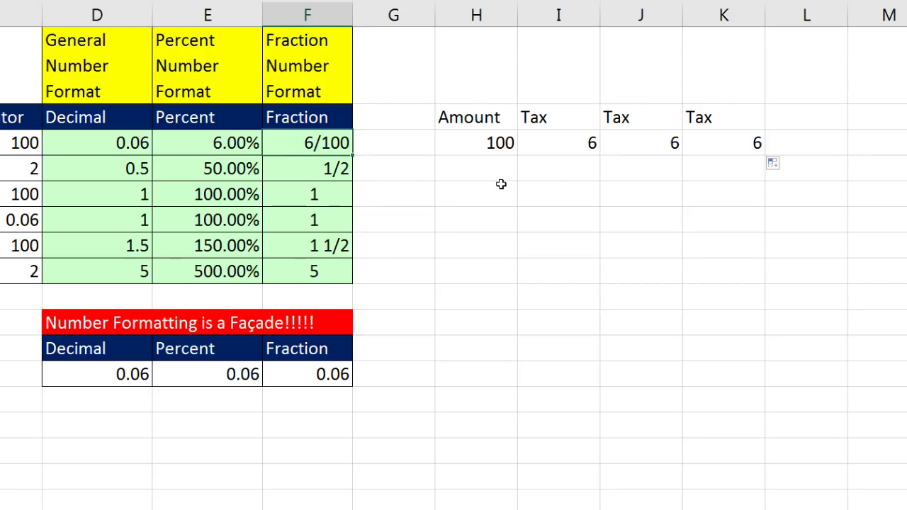
{"action": "left_click_drag", "start_coordinate": [121, 142], "coordinate": [111, 281]}
{"action": "left_click_drag", "start_coordinate": [206, 147], "coordinate": [220, 273]}
{"action": "left_click", "coordinate": [310, 143]}
{"action": "left_click_drag", "start_coordinate": [310, 144], "coordinate": [324, 269]}
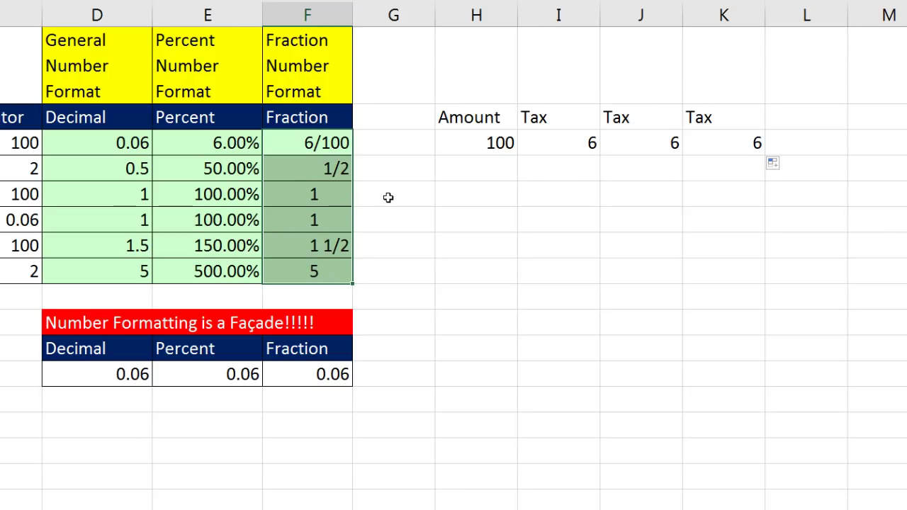
{"action": "key", "text": "ctrl+z"}
{"action": "left_click", "coordinate": [491, 190]}
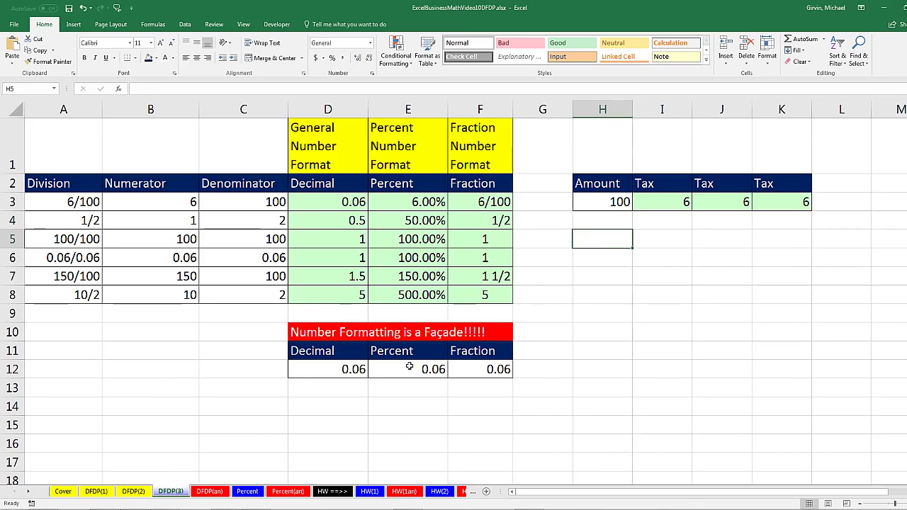
Inspect the underlying values of D12, E12 and F12 and check the number format applied to D12
{"action": "left_click", "coordinate": [342, 369]}
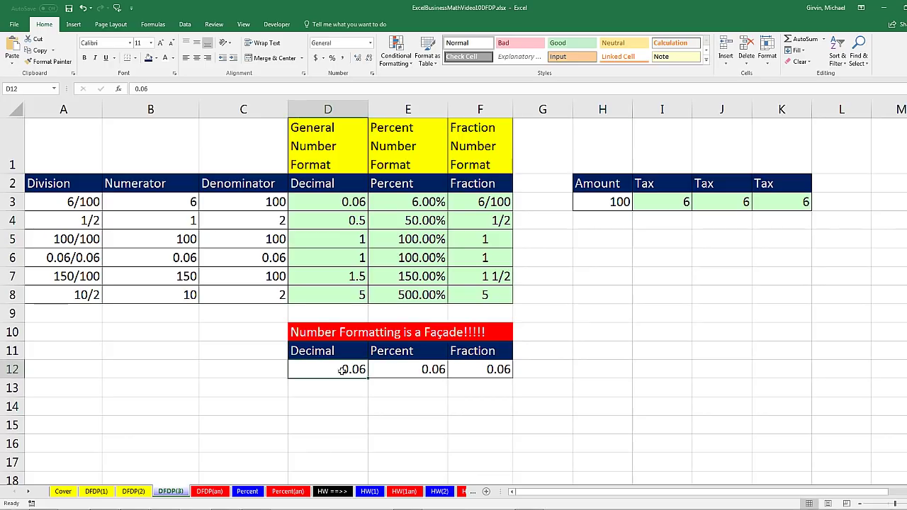
{"action": "left_click", "coordinate": [394, 368]}
{"action": "left_click", "coordinate": [490, 368]}
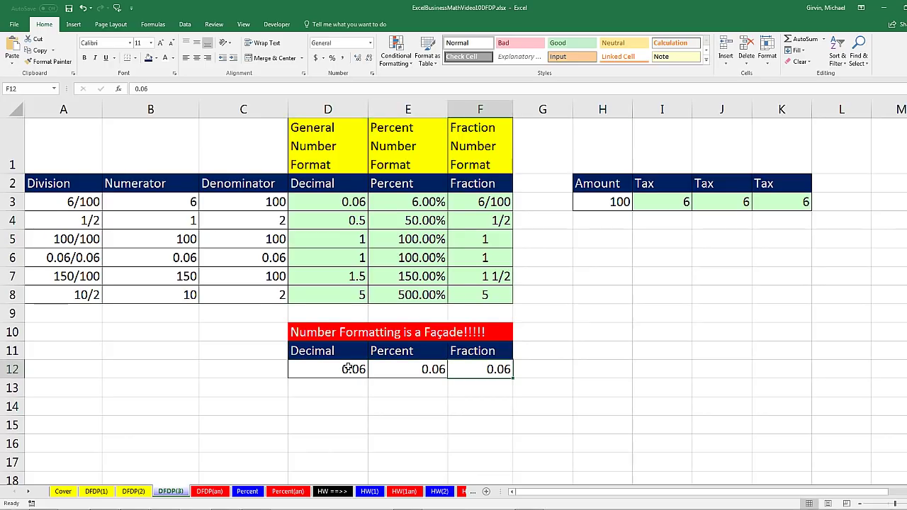
{"action": "left_click", "coordinate": [351, 369]}
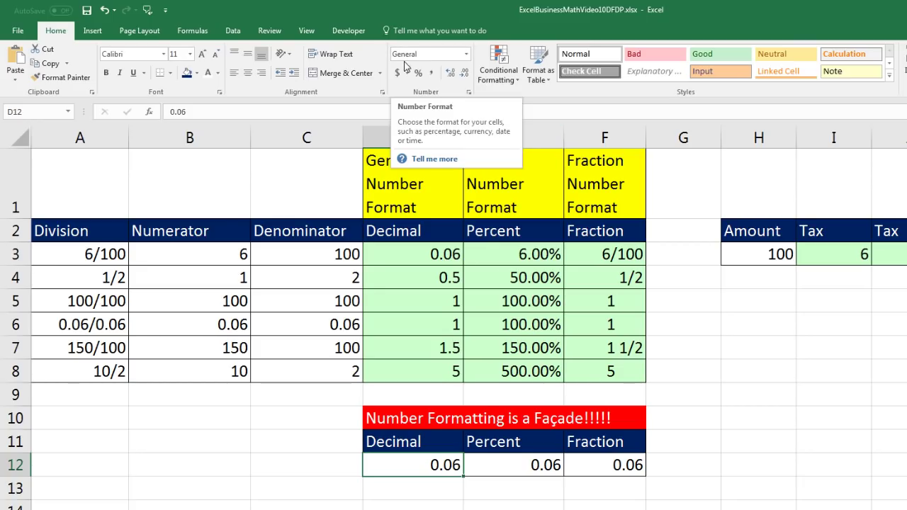
Apply the Percentage number format to cell E12
{"action": "left_click", "coordinate": [508, 465]}
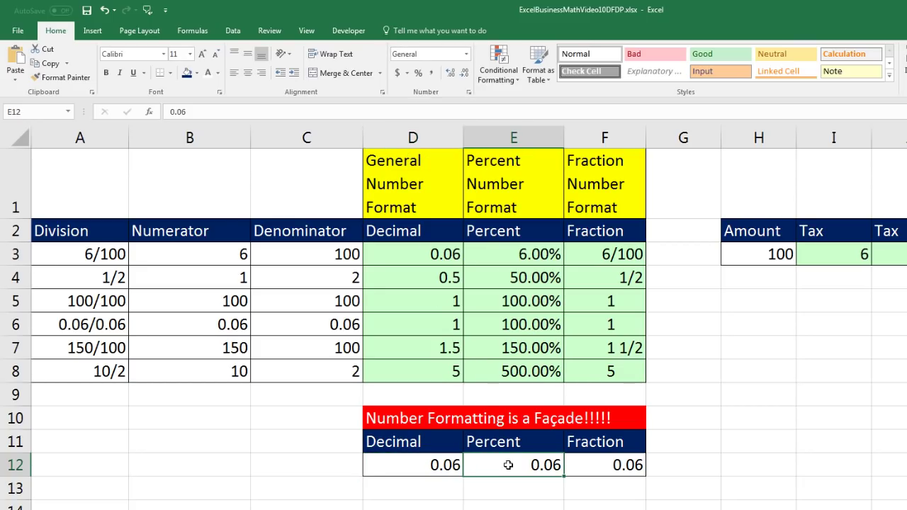
{"action": "left_click", "coordinate": [466, 56]}
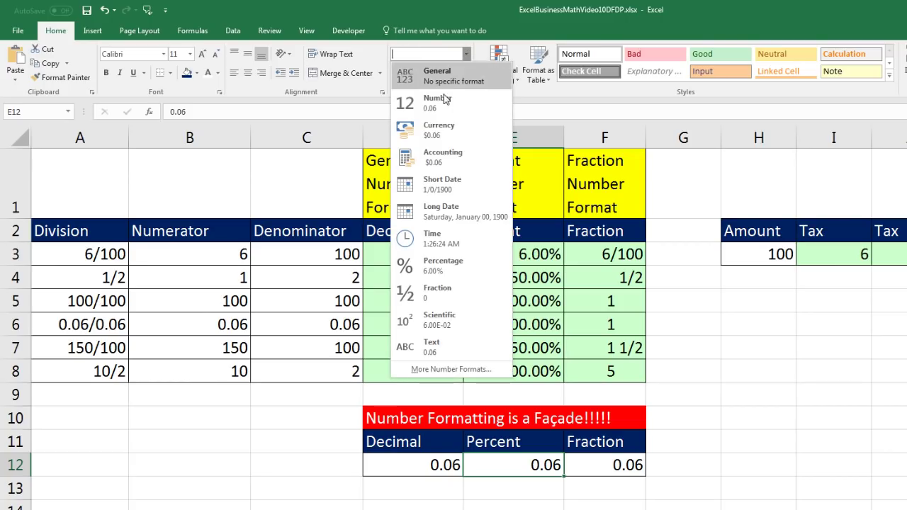
{"action": "left_click", "coordinate": [442, 270]}
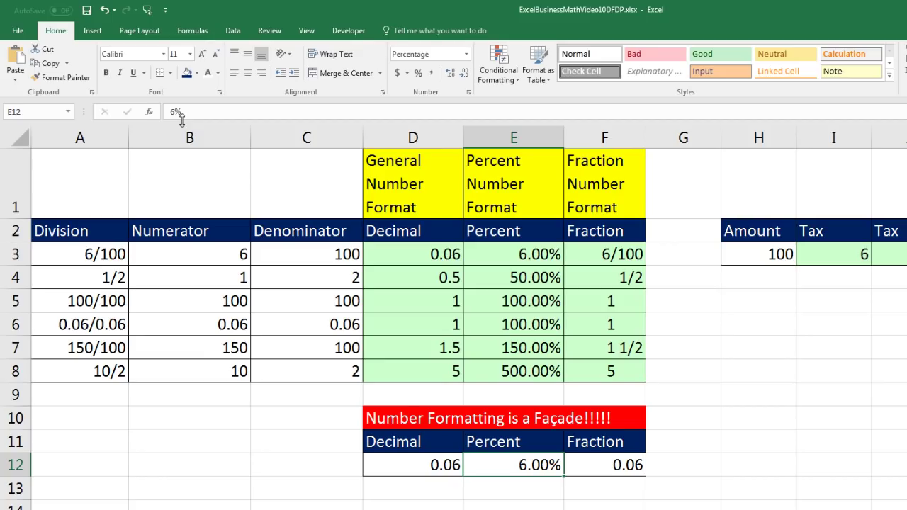
Enter 12.755 in cell G12 and format it as Currency
{"action": "left_click", "coordinate": [680, 462]}
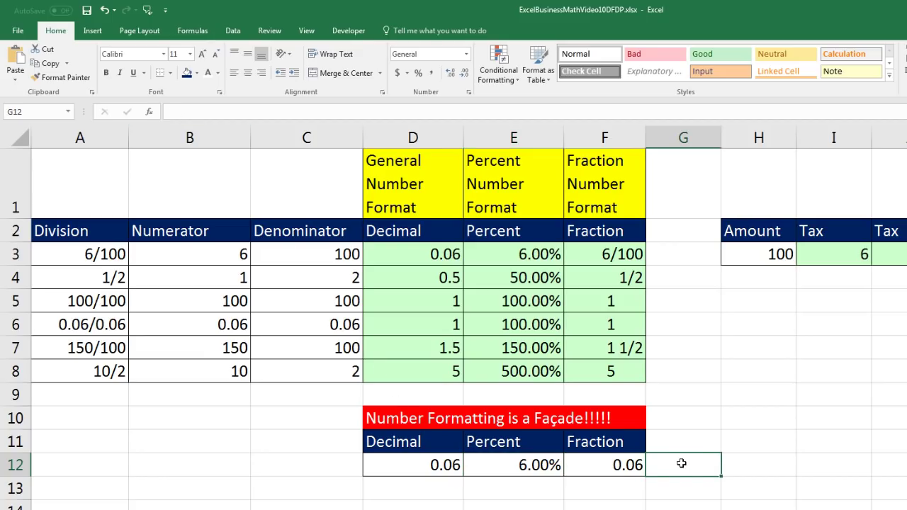
{"action": "type", "text": "12.755"}
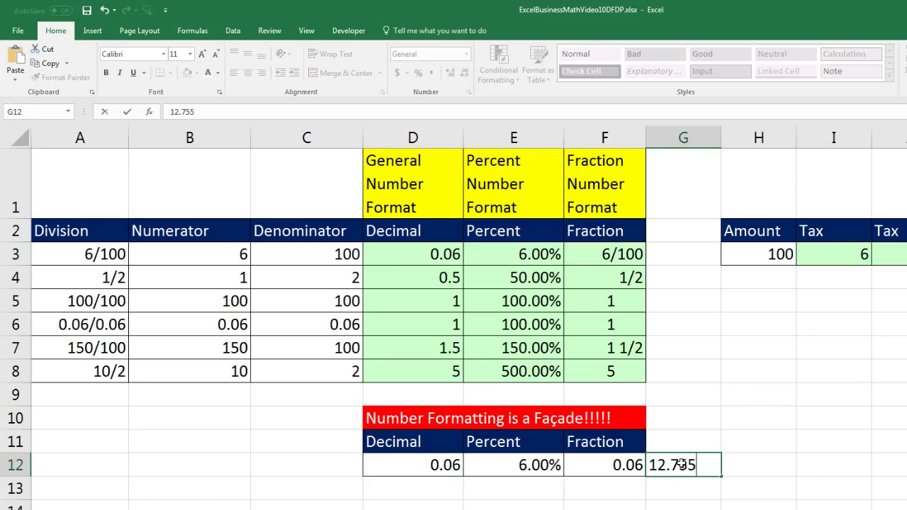
{"action": "key", "text": "ctrl+Return"}
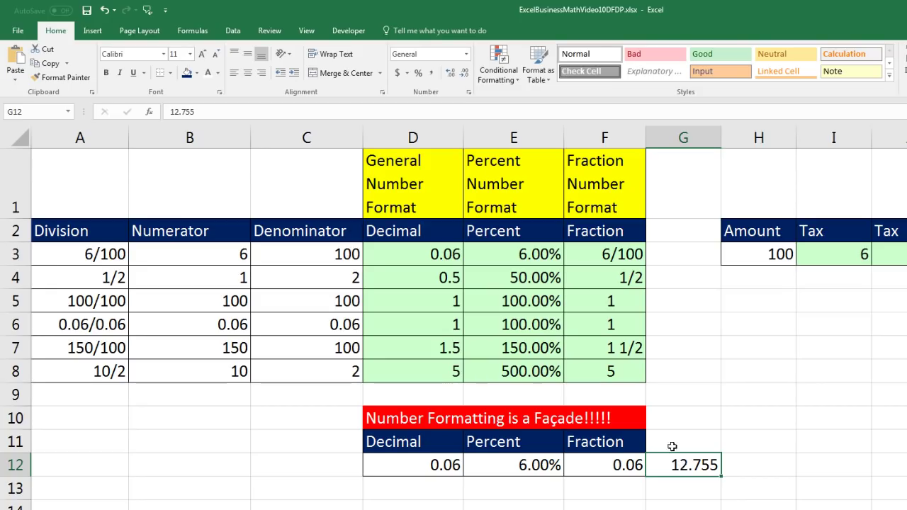
{"action": "left_click", "coordinate": [466, 54]}
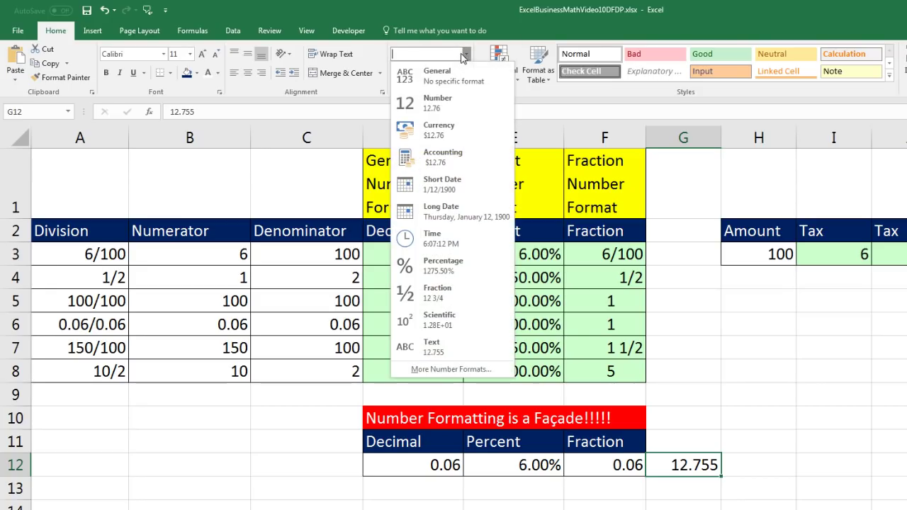
{"action": "left_click", "coordinate": [439, 129]}
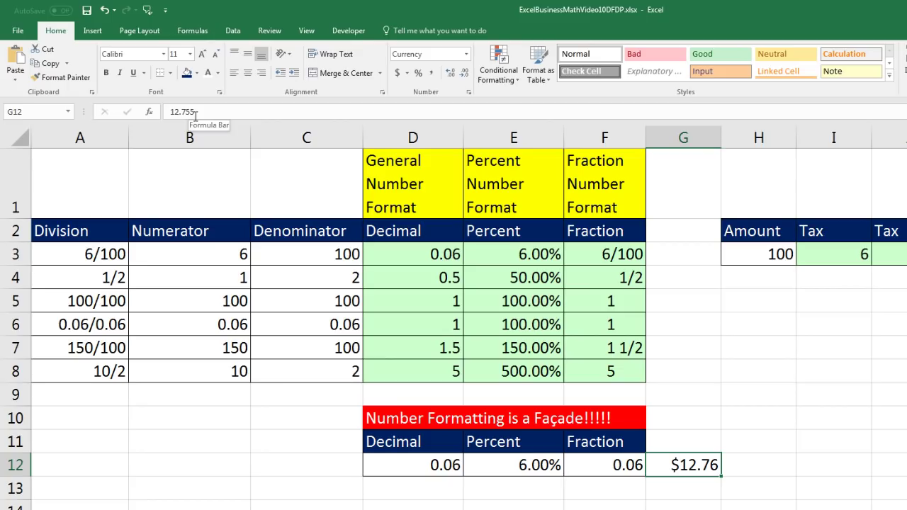
Switch E12 to the General number format to reveal its underlying value, and undo that change
{"action": "left_click", "coordinate": [493, 466]}
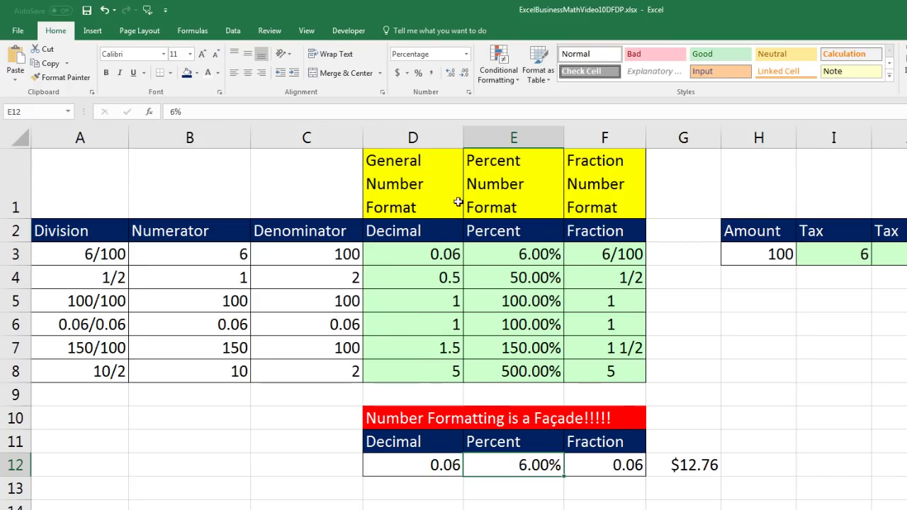
{"action": "left_click", "coordinate": [467, 57]}
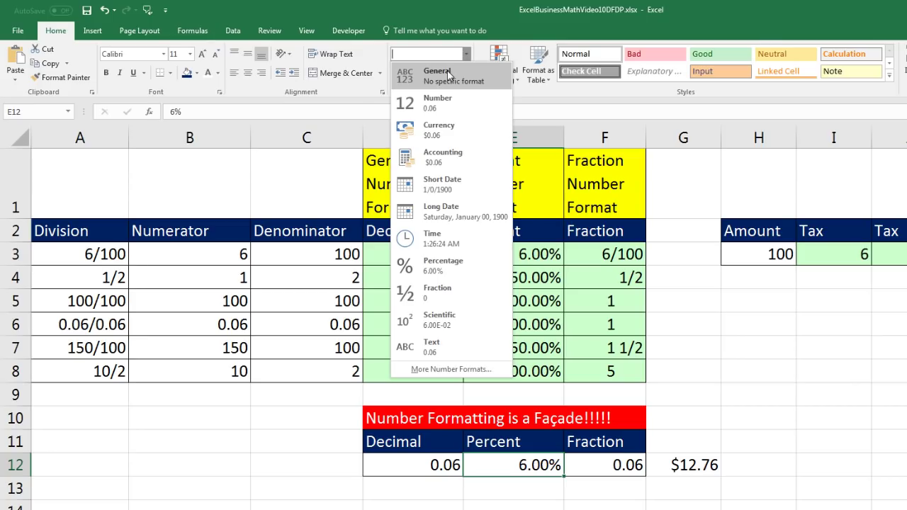
{"action": "left_click", "coordinate": [448, 75]}
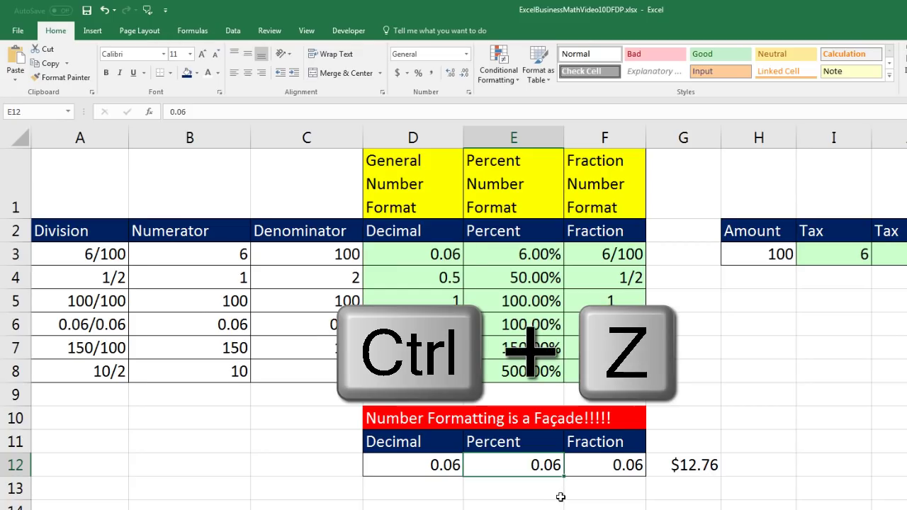
{"action": "key", "text": "ctrl+z"}
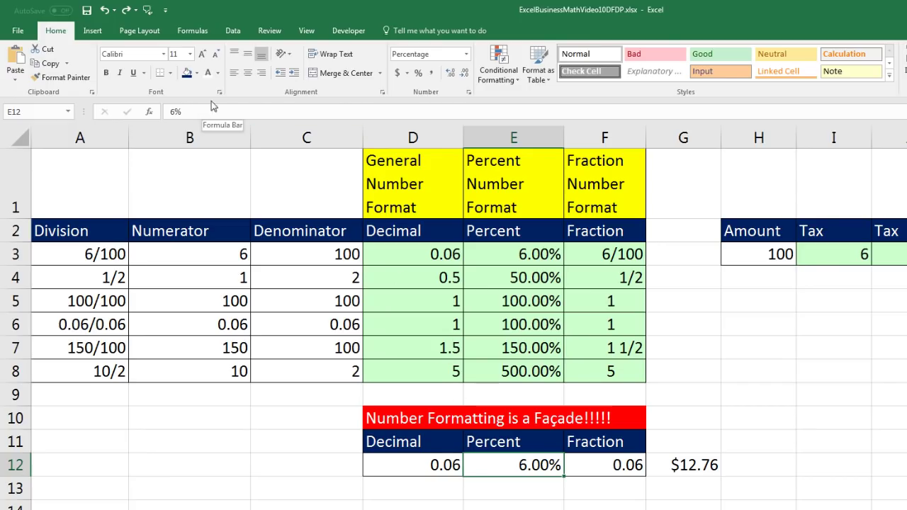
Copy the Fraction header from F11 across to G11 and H11, and relabel the copies Curreny and Accounting
{"action": "left_click", "coordinate": [684, 466]}
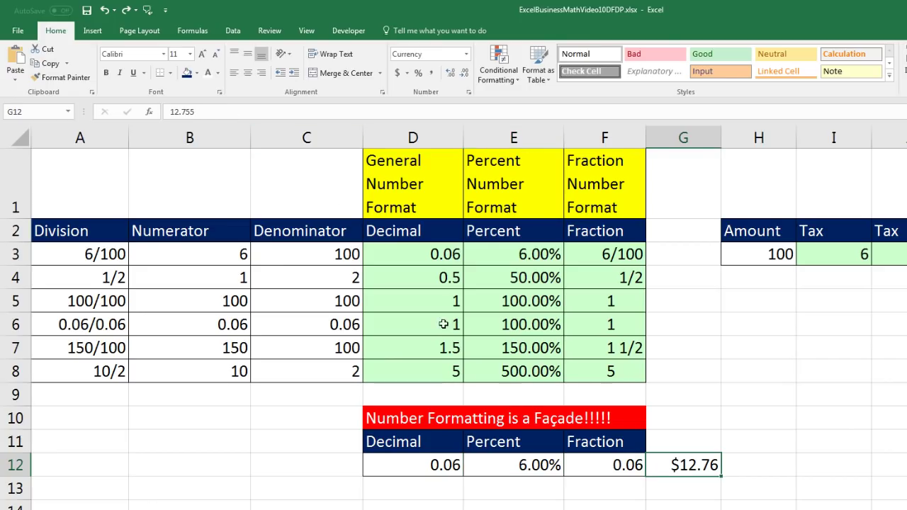
{"action": "left_click", "coordinate": [585, 442]}
{"action": "left_click_drag", "start_coordinate": [699, 453], "coordinate": [786, 454]}
{"action": "left_click", "coordinate": [721, 452]}
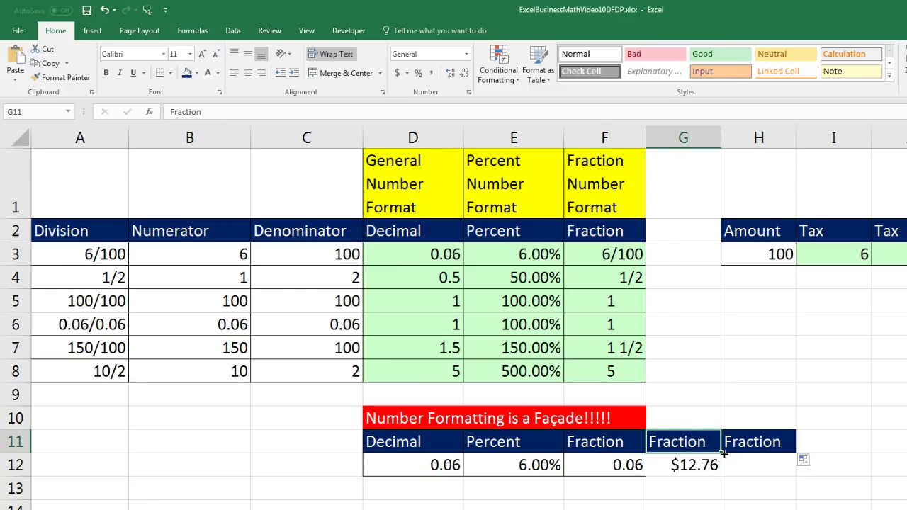
{"action": "type", "text": "Curreny"}
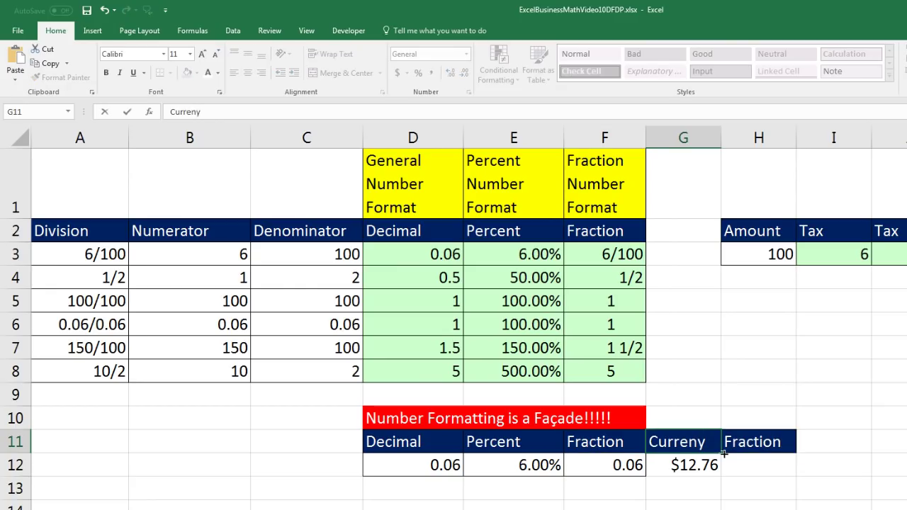
{"action": "key", "text": "Tab"}
{"action": "type", "text": "Accounting"}
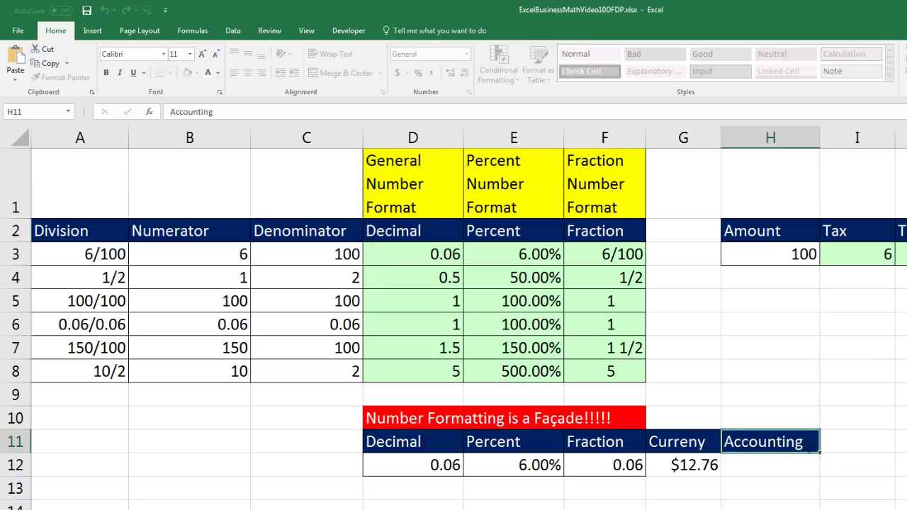
{"action": "key", "text": "Return"}
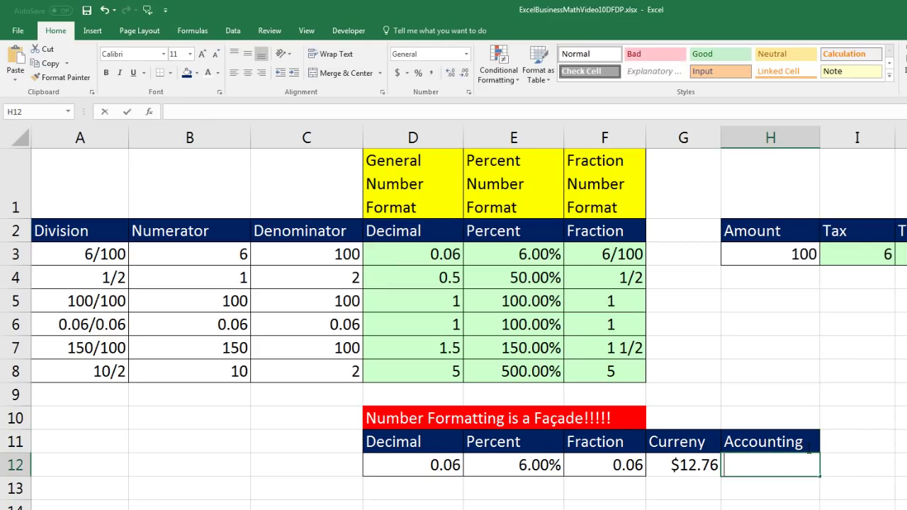
Enter 12.755 in cell H12 and apply the Accounting number format to it
{"action": "type", "text": "12.755"}
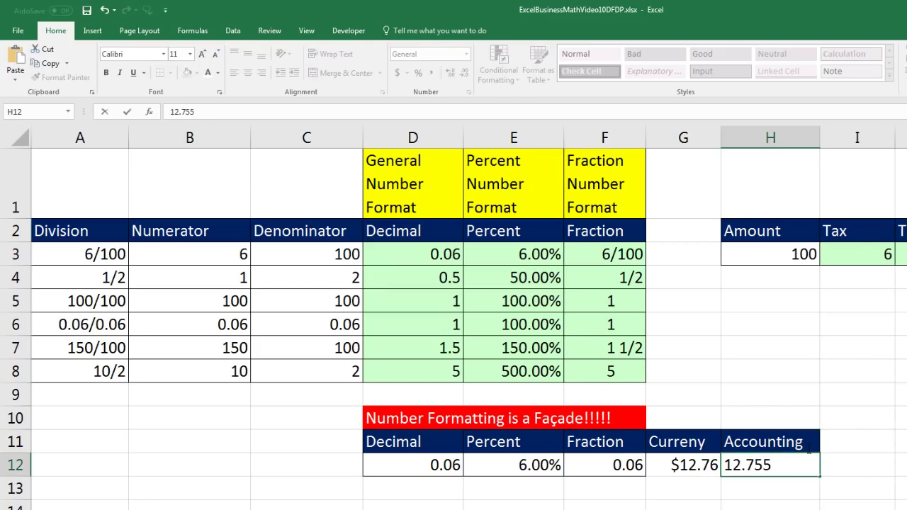
{"action": "key", "text": "ctrl+Return"}
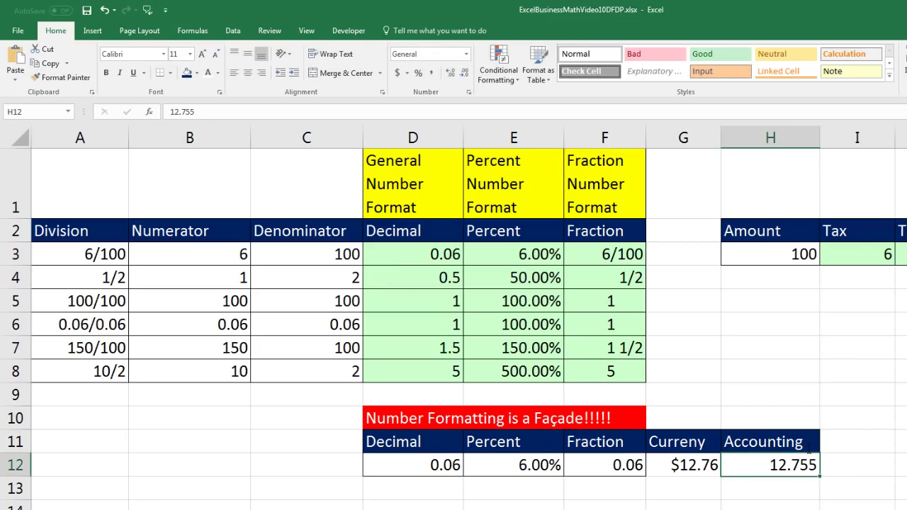
{"action": "left_click", "coordinate": [465, 60]}
{"action": "left_click", "coordinate": [467, 156]}
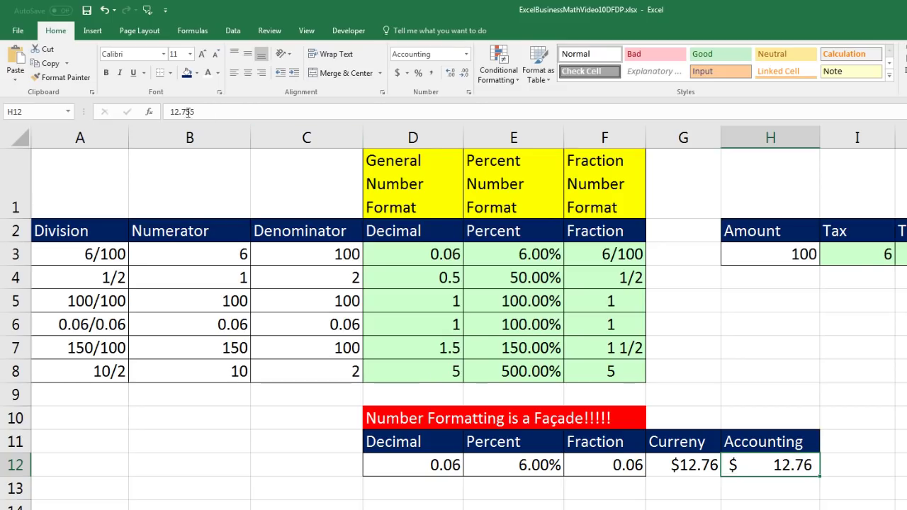
Format cell F12 with the Fraction number format of type As hundredths (30/100)
{"action": "left_click", "coordinate": [587, 466]}
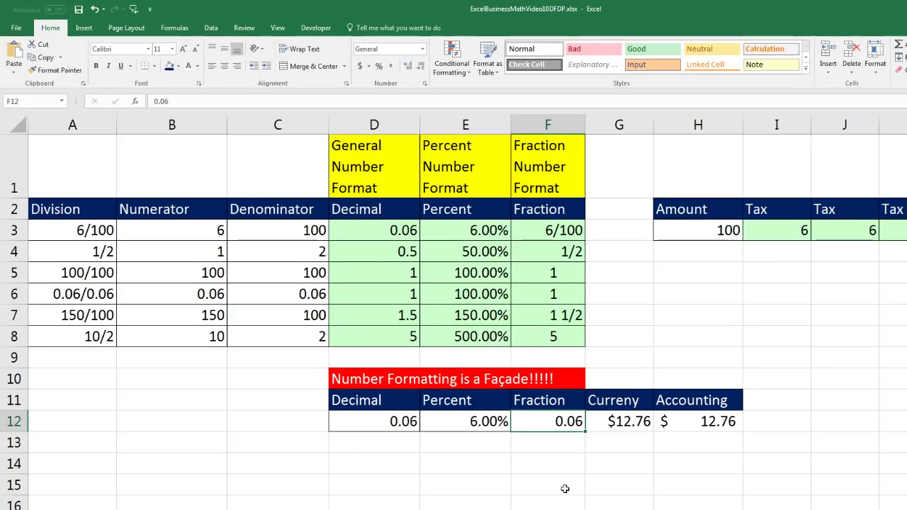
{"action": "key", "text": "ctrl+1"}
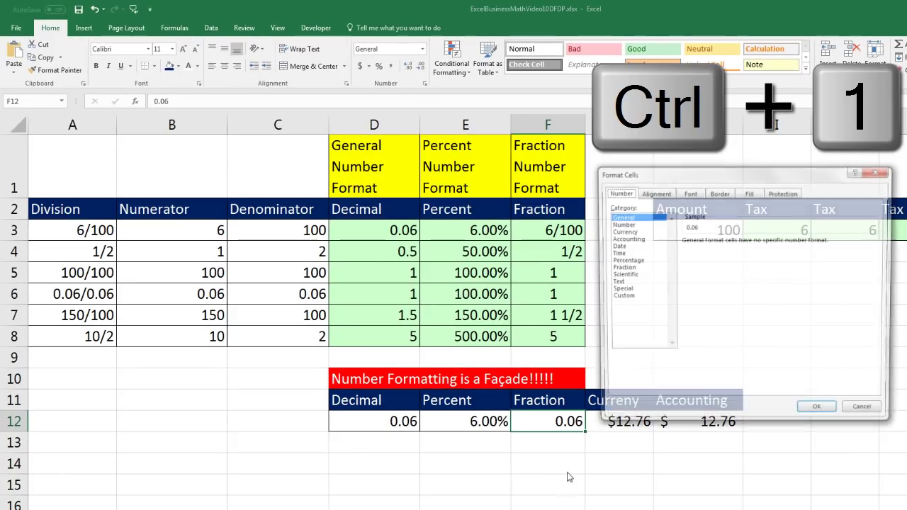
{"action": "left_click", "coordinate": [627, 268]}
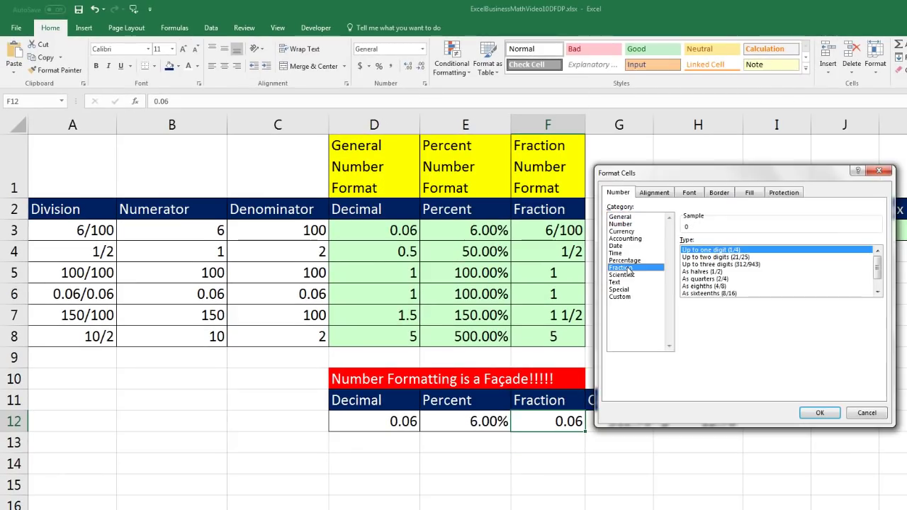
{"action": "left_click", "coordinate": [878, 291]}
{"action": "left_click", "coordinate": [878, 291]}
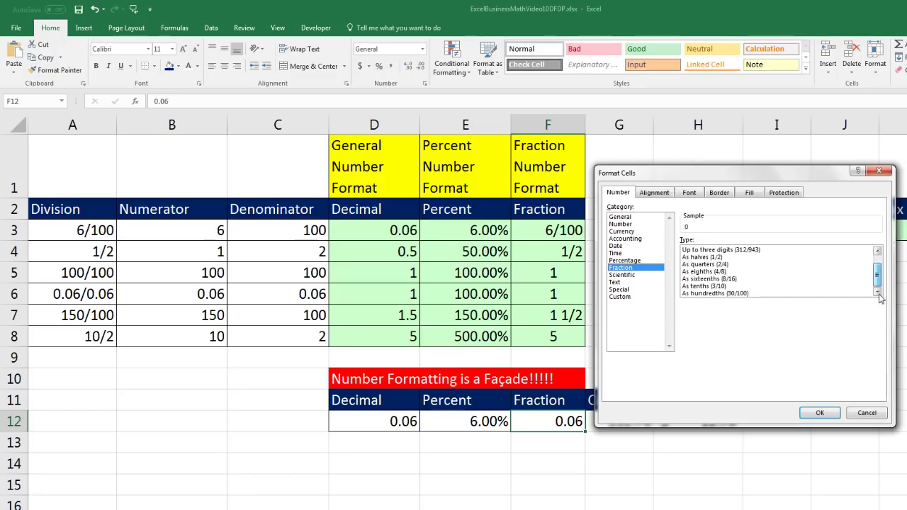
{"action": "left_click", "coordinate": [717, 293]}
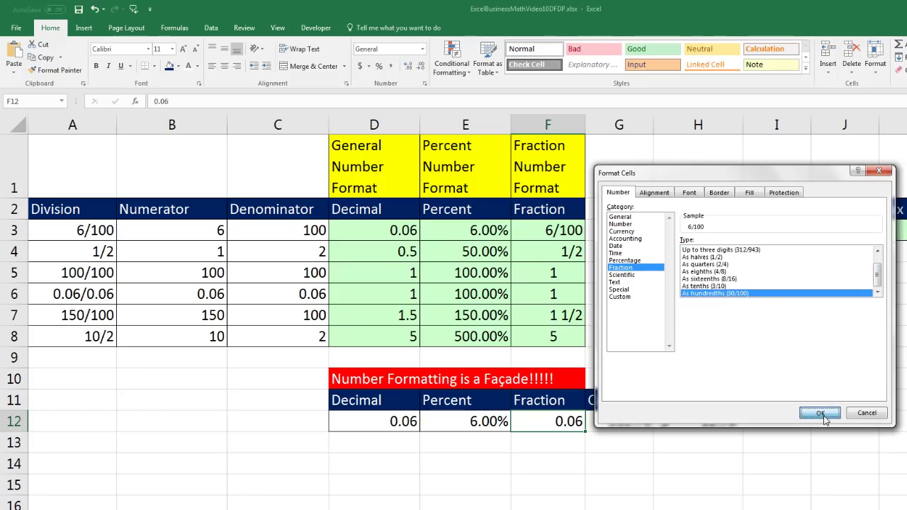
{"action": "left_click", "coordinate": [822, 417]}
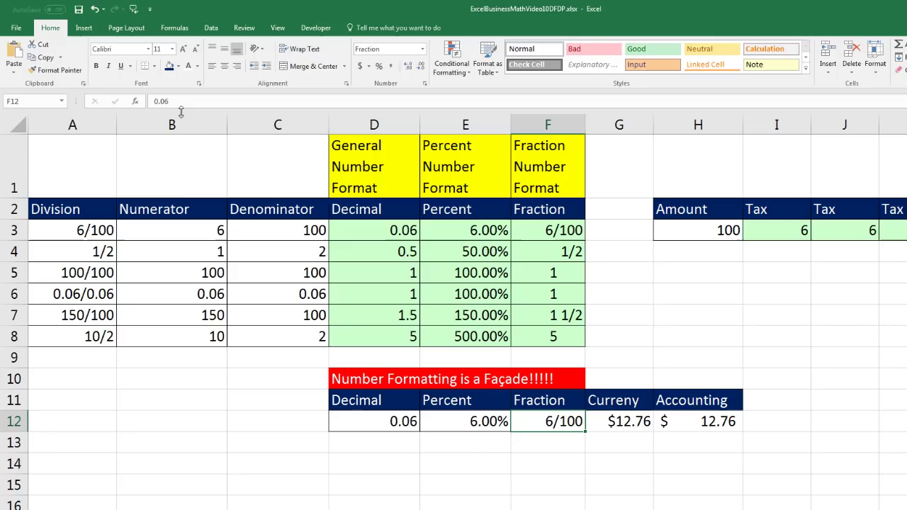
{"action": "left_click", "coordinate": [457, 423]}
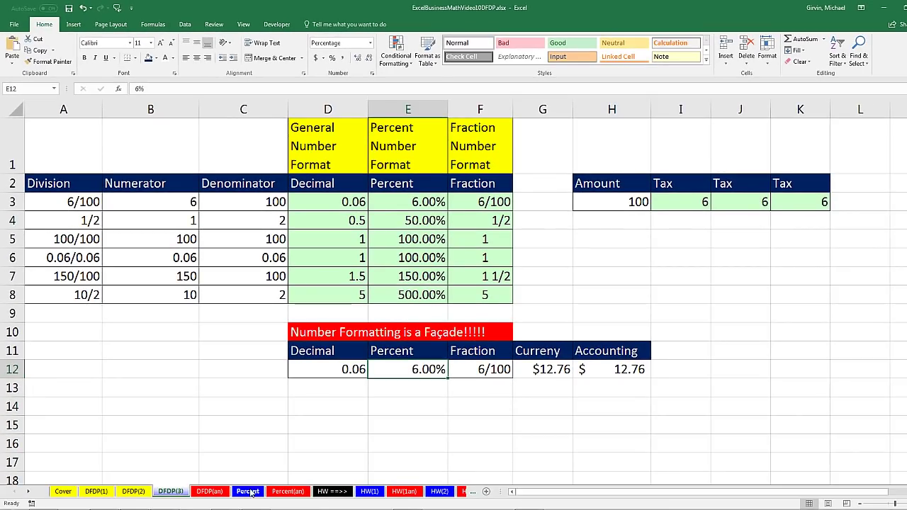
On the Percent sheet, enter .02 in cell C3 for Situation 1 and apply the Percentage number format
{"action": "left_click", "coordinate": [248, 491]}
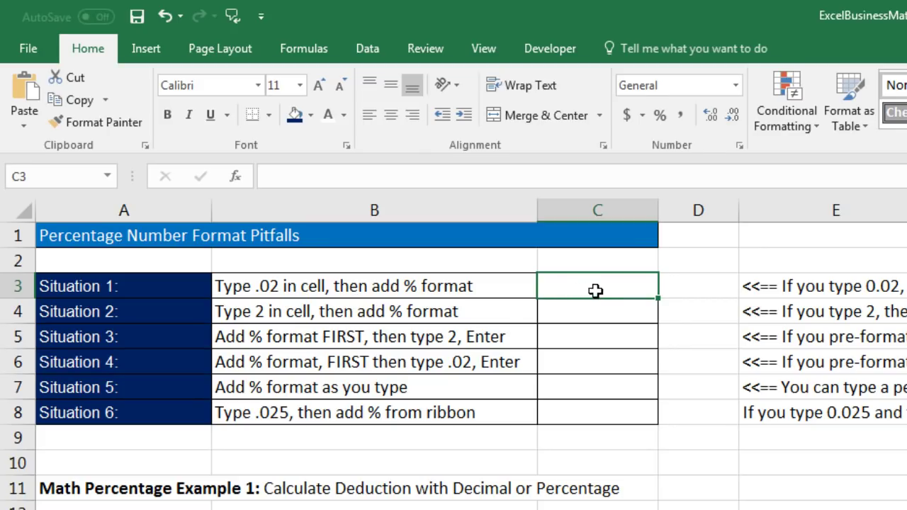
{"action": "type", "text": ".02"}
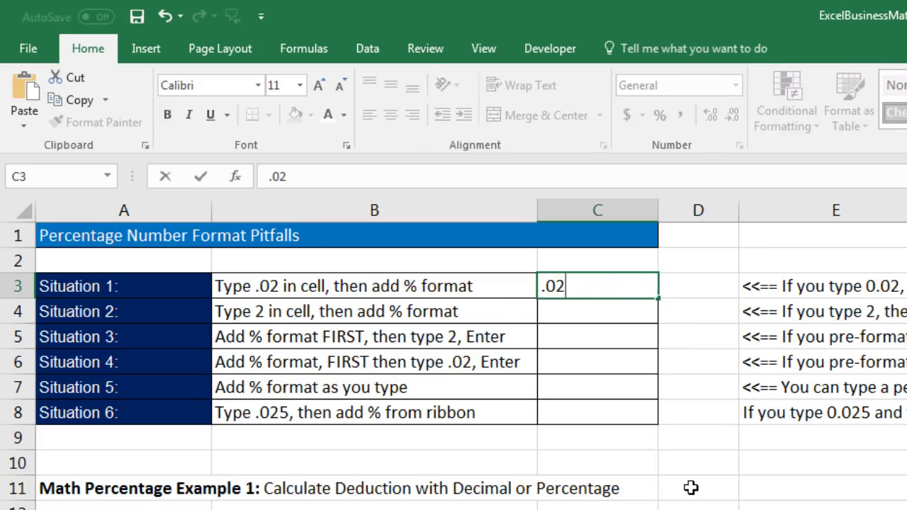
{"action": "key", "text": "ctrl+Return"}
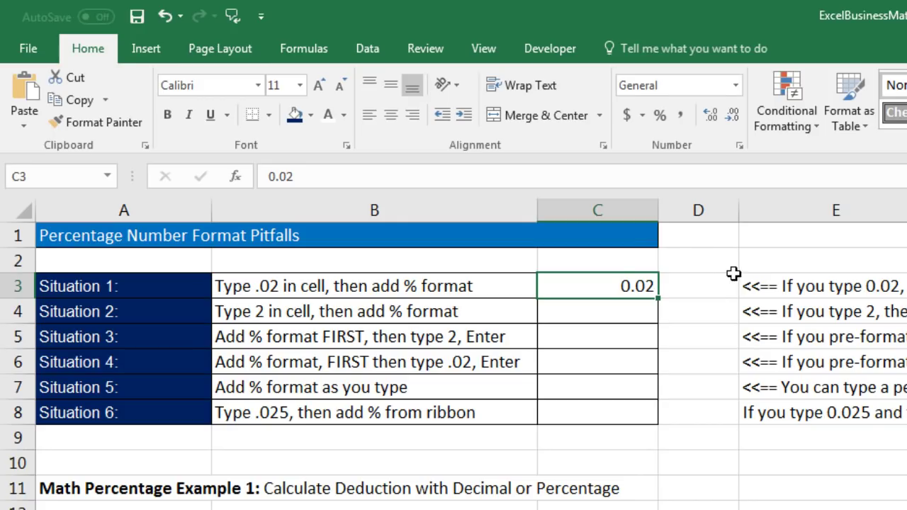
{"action": "left_click", "coordinate": [736, 87]}
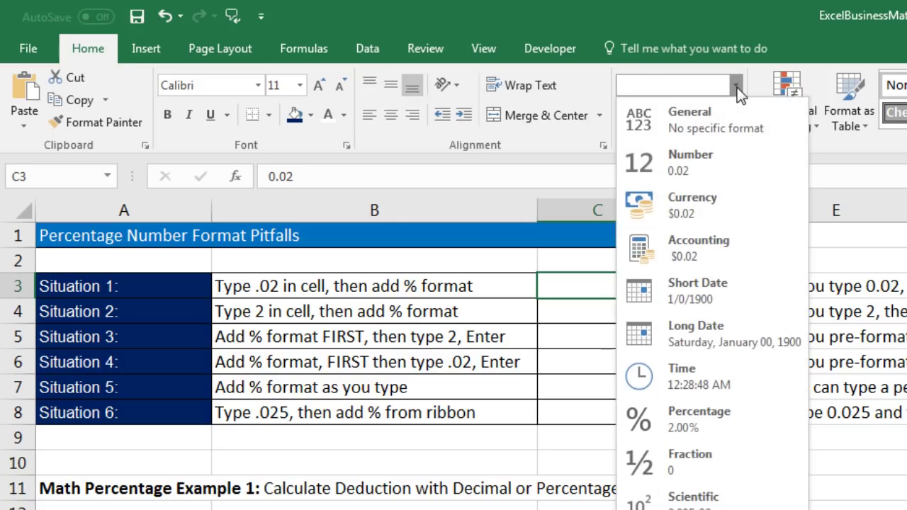
{"action": "left_click", "coordinate": [693, 424]}
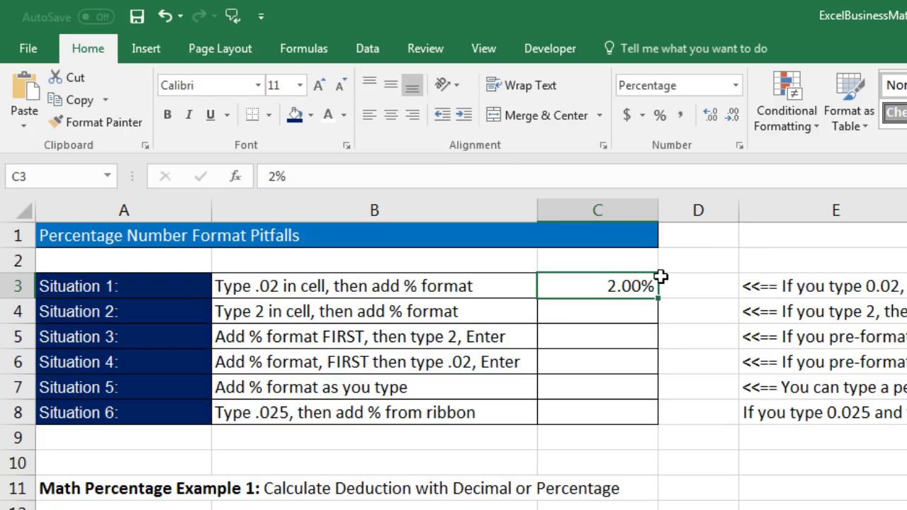
Enter 2 in cell C4 for Situation 2 and apply the Percentage number format to it
{"action": "left_click", "coordinate": [601, 311]}
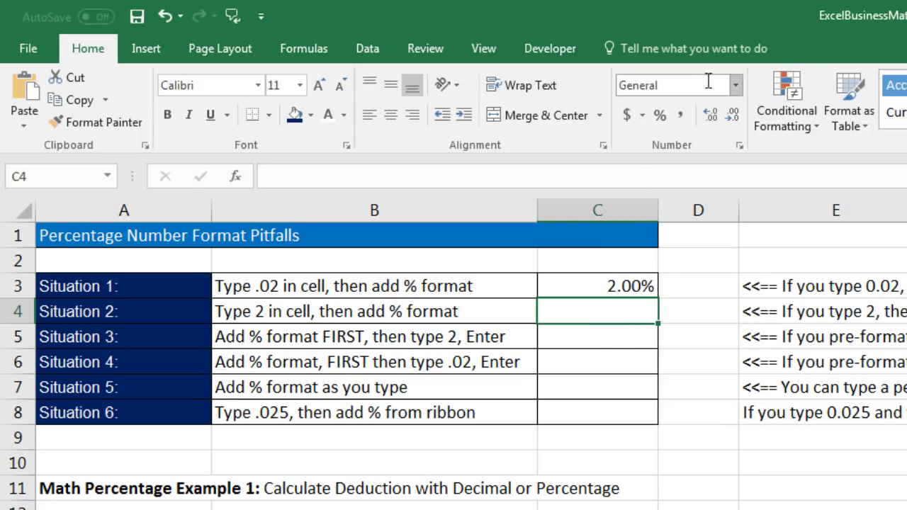
{"action": "type", "text": "2"}
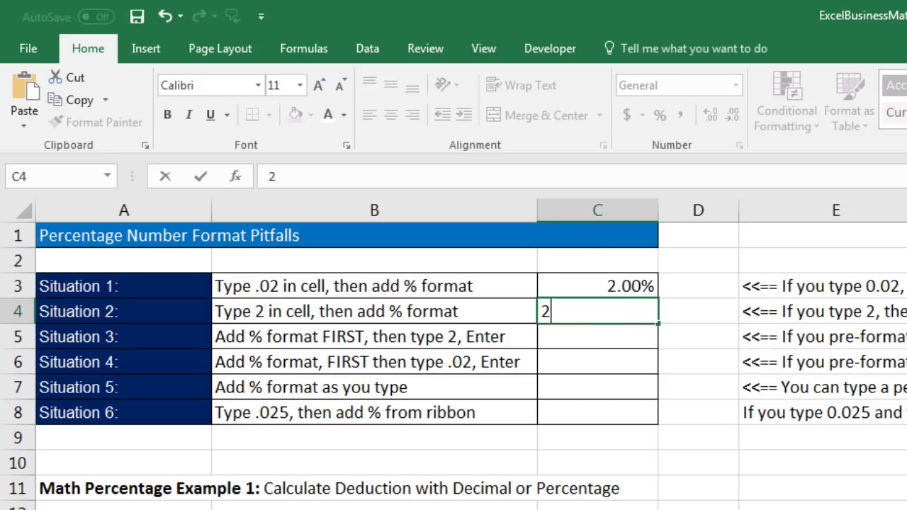
{"action": "key", "text": "ctrl+Return"}
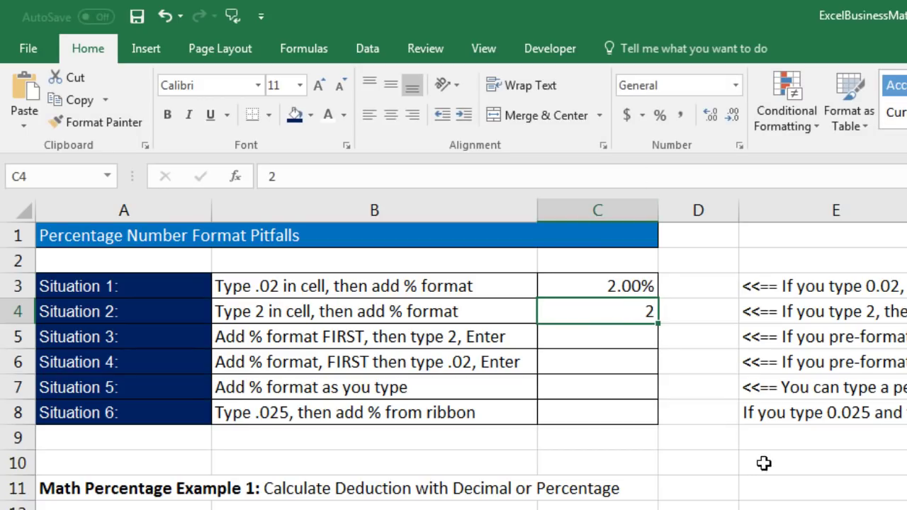
{"action": "left_click", "coordinate": [735, 85]}
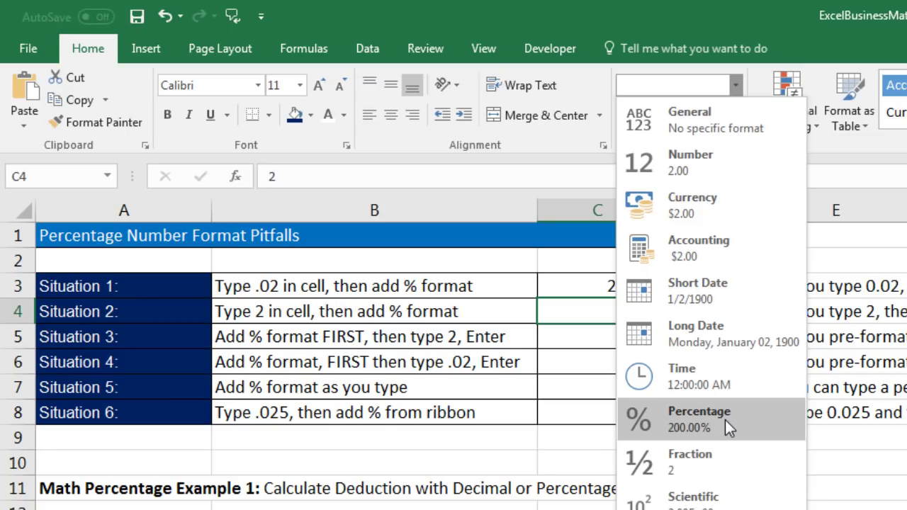
{"action": "left_click", "coordinate": [687, 434]}
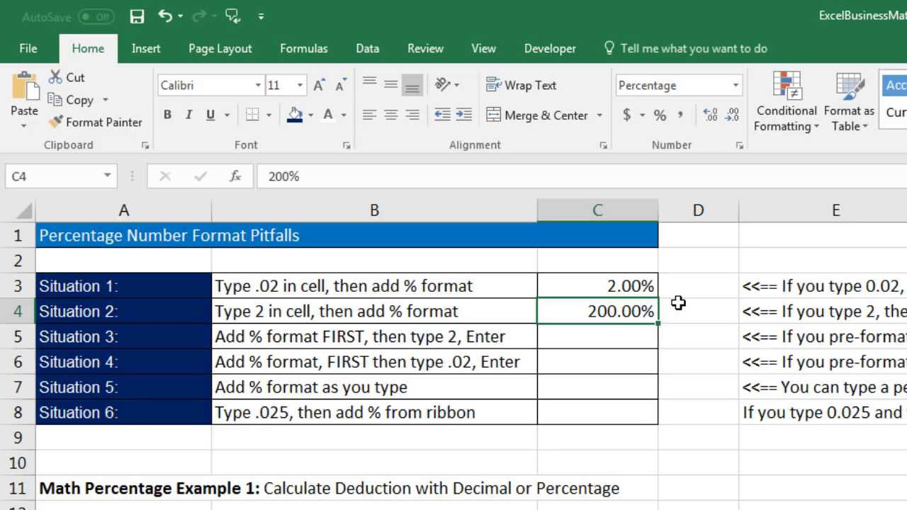
Preformat cells C5:C6 with the Percentage number format and enter 2 in C5 for Situation 3
{"action": "left_click_drag", "start_coordinate": [588, 337], "coordinate": [589, 360]}
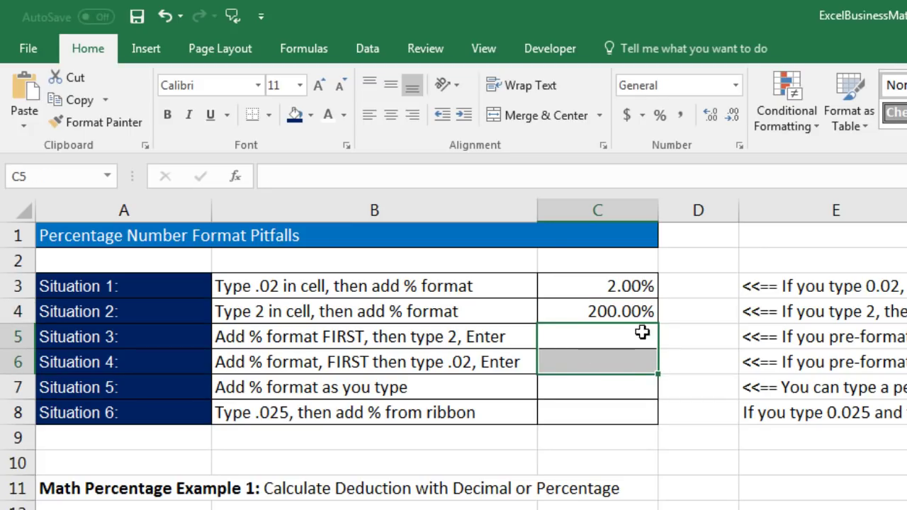
{"action": "left_click", "coordinate": [736, 85]}
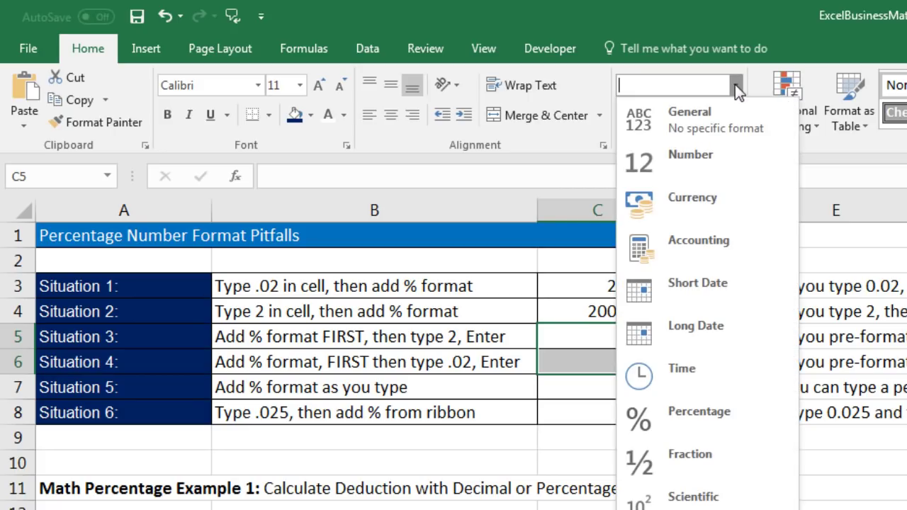
{"action": "left_click", "coordinate": [702, 423]}
{"action": "left_click", "coordinate": [634, 340]}
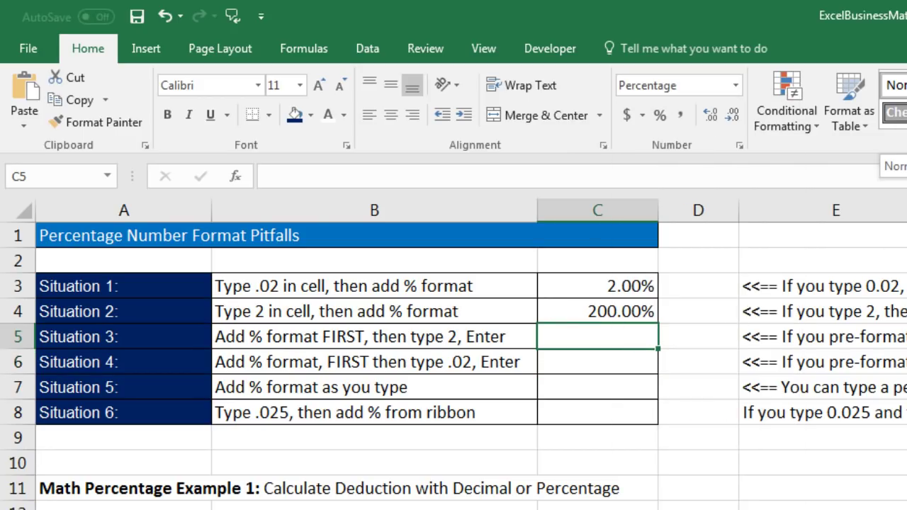
{"action": "type", "text": "2"}
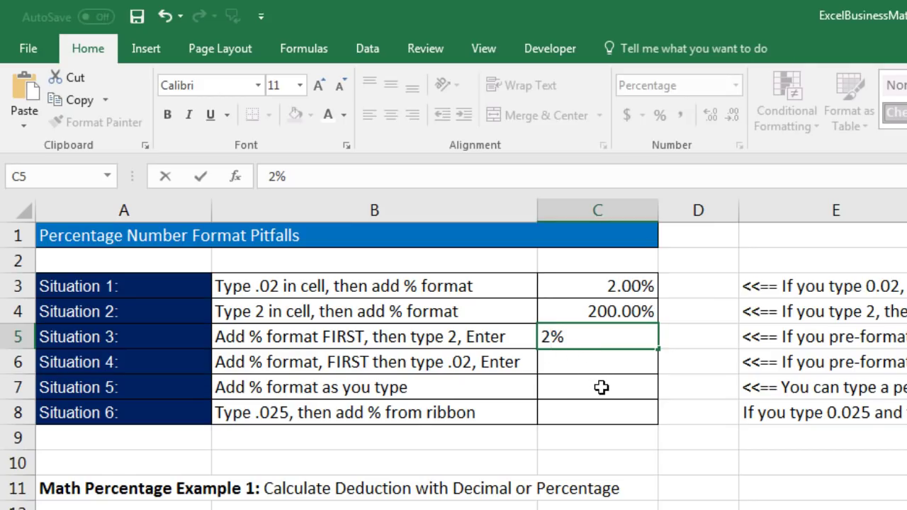
{"action": "key", "text": "ctrl+Return"}
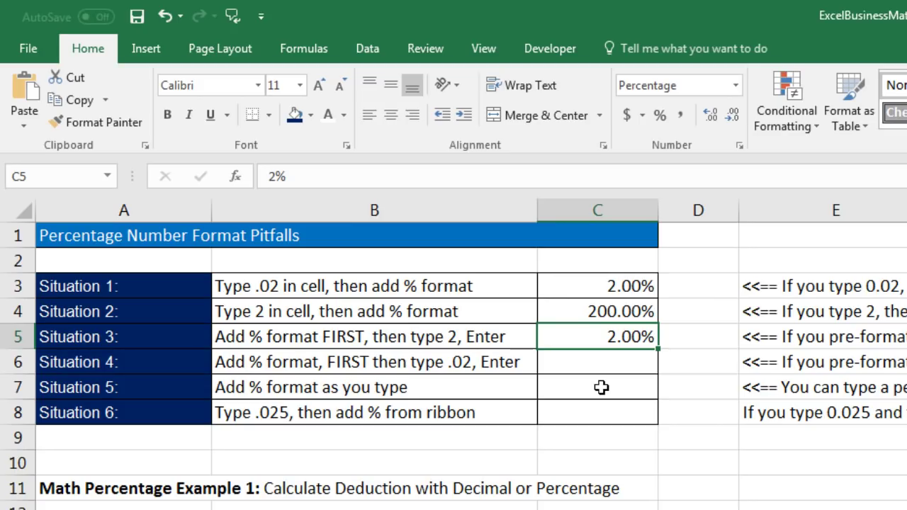
Switch C5 to the General number format to reveal its underlying value, and undo that change
{"action": "left_click", "coordinate": [736, 86]}
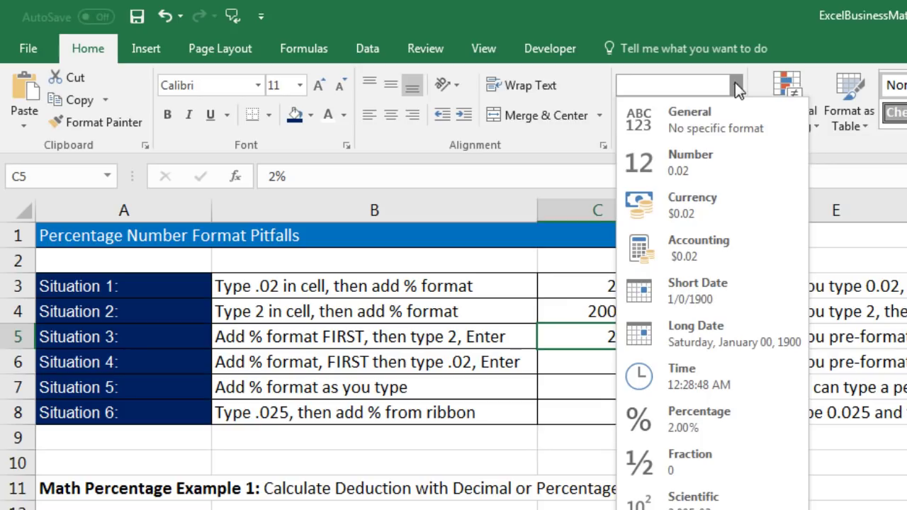
{"action": "left_click", "coordinate": [719, 133]}
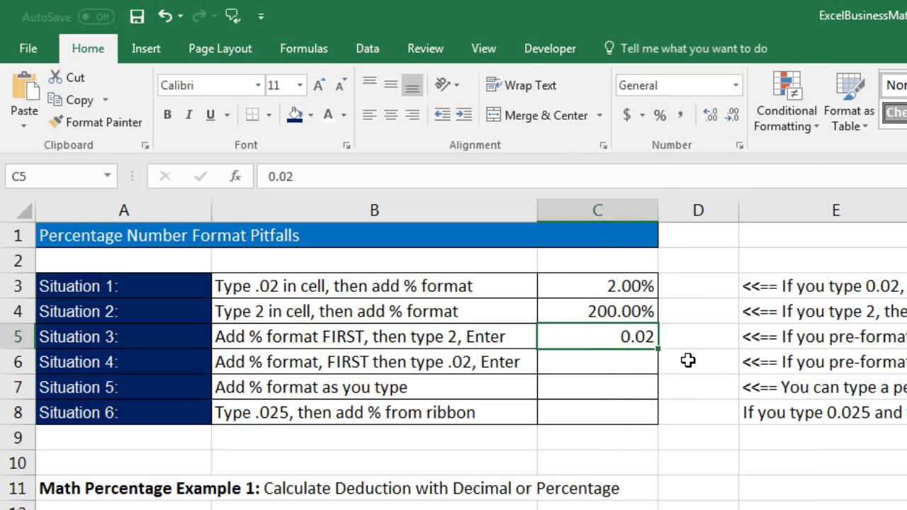
{"action": "key", "text": "ctrl+z"}
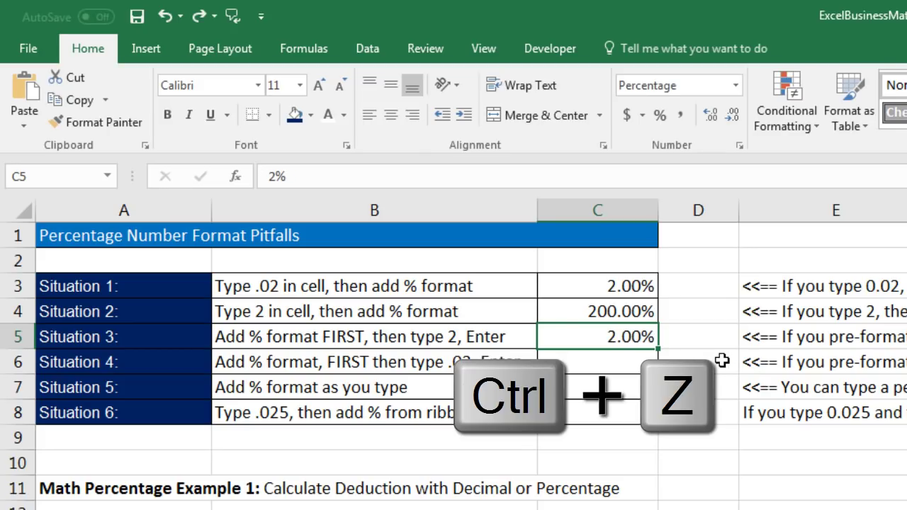
Enter .02 in the preformatted cell C6 for Situation 4 and select C5:C6 to compare both results
{"action": "left_click", "coordinate": [639, 362]}
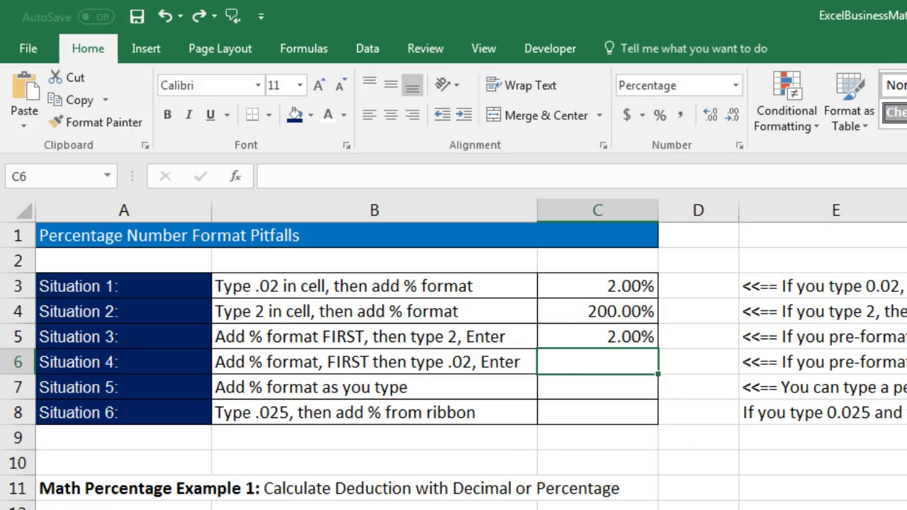
{"action": "type", "text": ".02"}
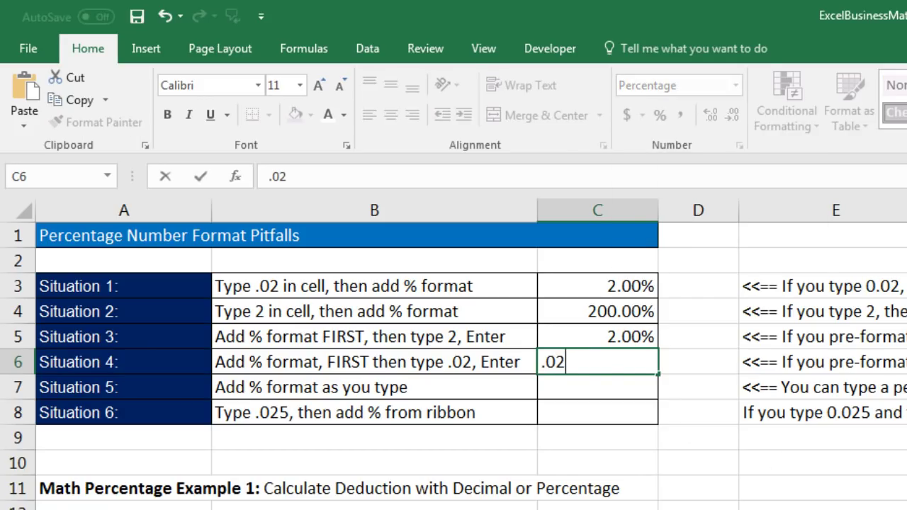
{"action": "key", "text": "ctrl+Return"}
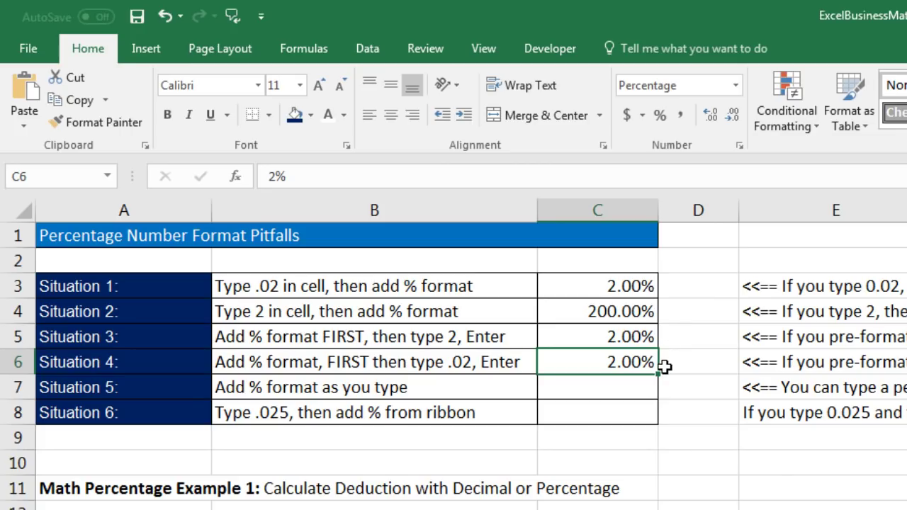
{"action": "left_click_drag", "start_coordinate": [611, 344], "coordinate": [613, 354]}
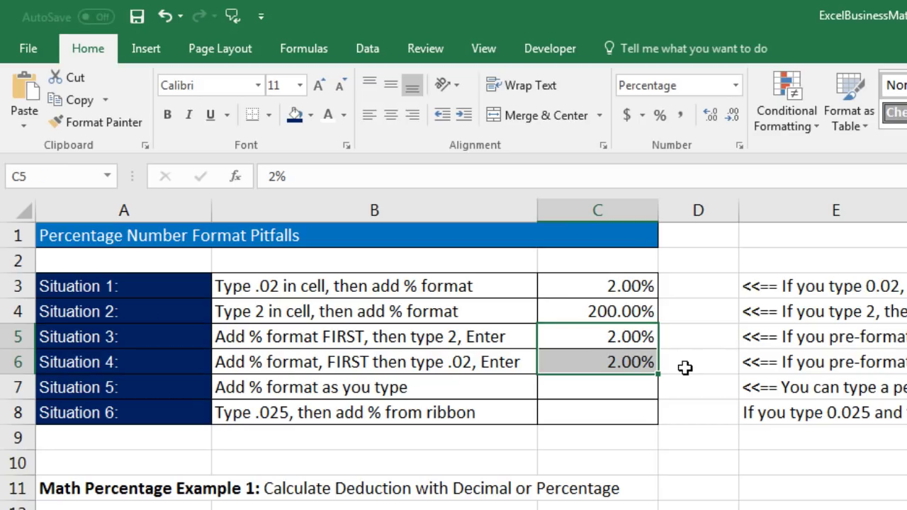
Enter 2.5% in cell C7 for Situation 5 and switch it to the General number format to reveal its underlying value
{"action": "left_click", "coordinate": [617, 392]}
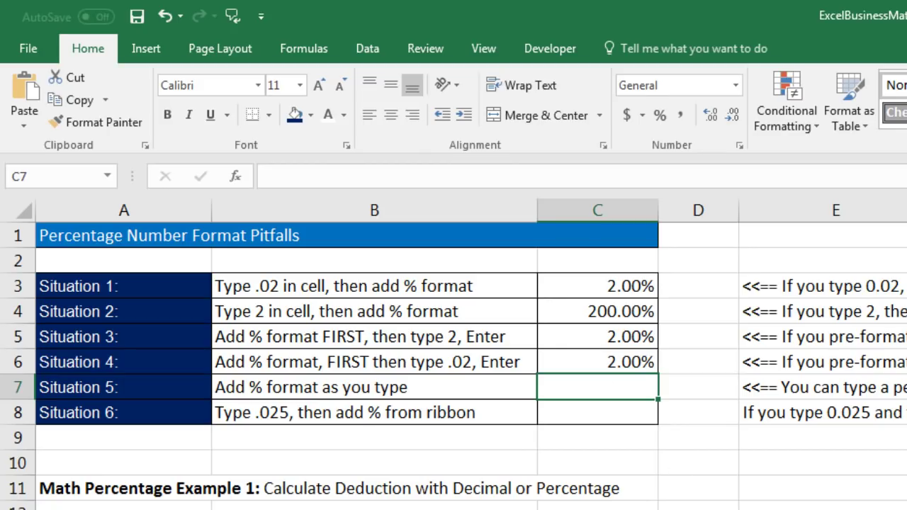
{"action": "type", "text": "2.5"}
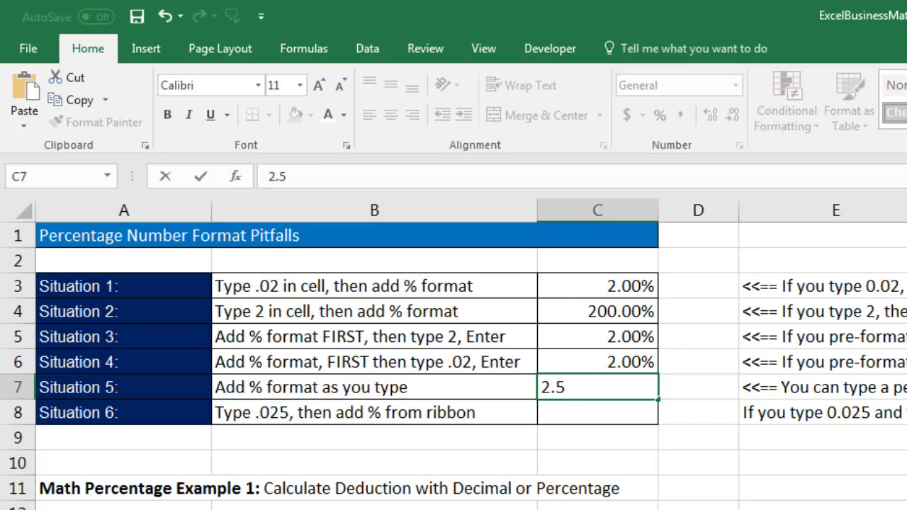
{"action": "type", "text": "%"}
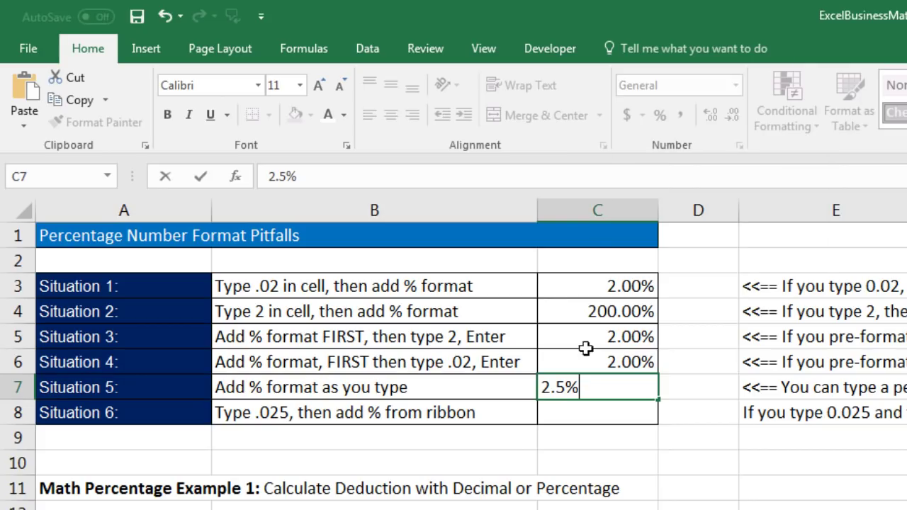
{"action": "key", "text": "ctrl+Return"}
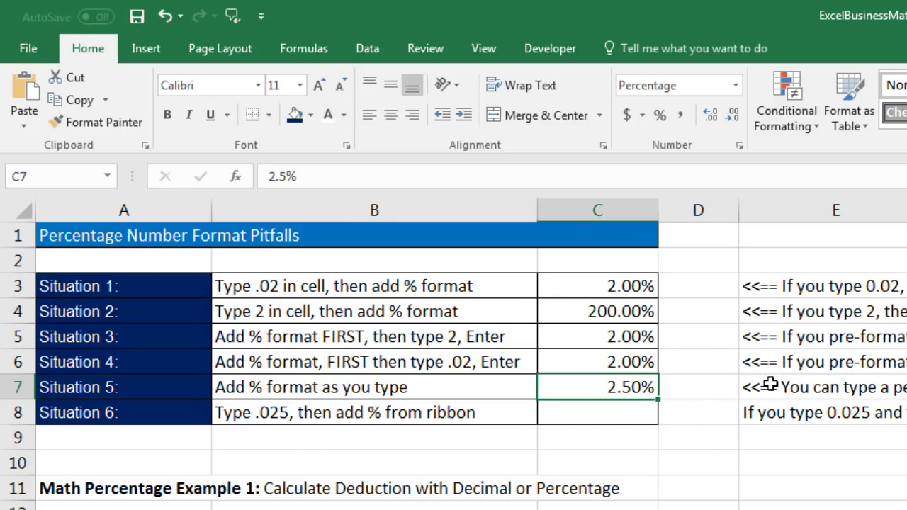
{"action": "left_click", "coordinate": [736, 88]}
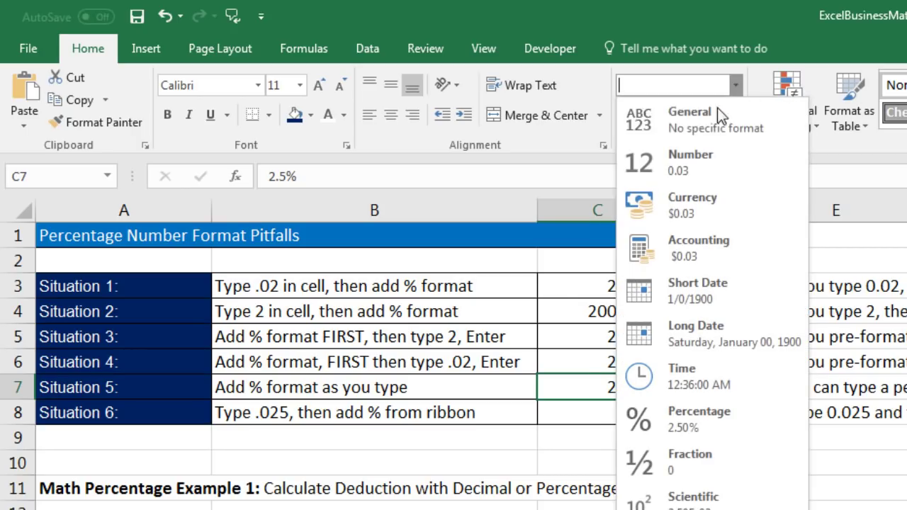
{"action": "left_click", "coordinate": [704, 124]}
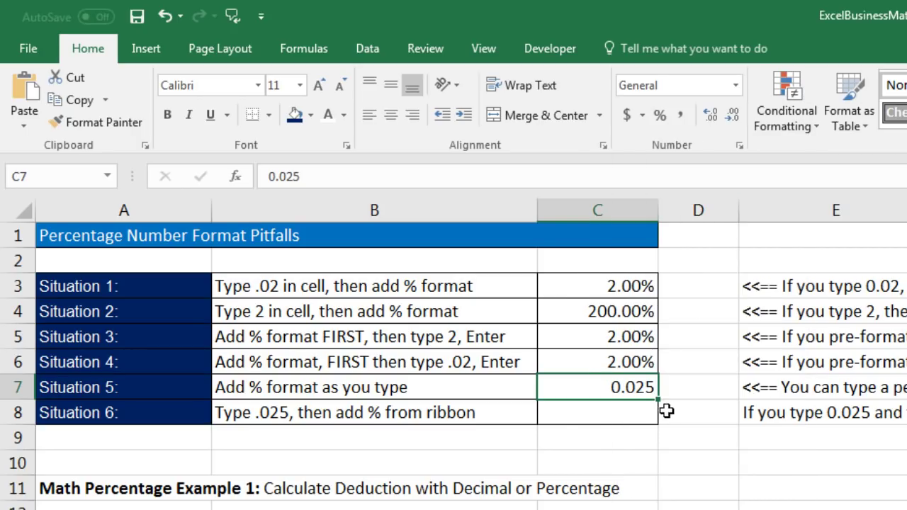
Undo the General format on C7 and enter .025 in cell C8 for Situation 6
{"action": "key", "text": "ctrl+z"}
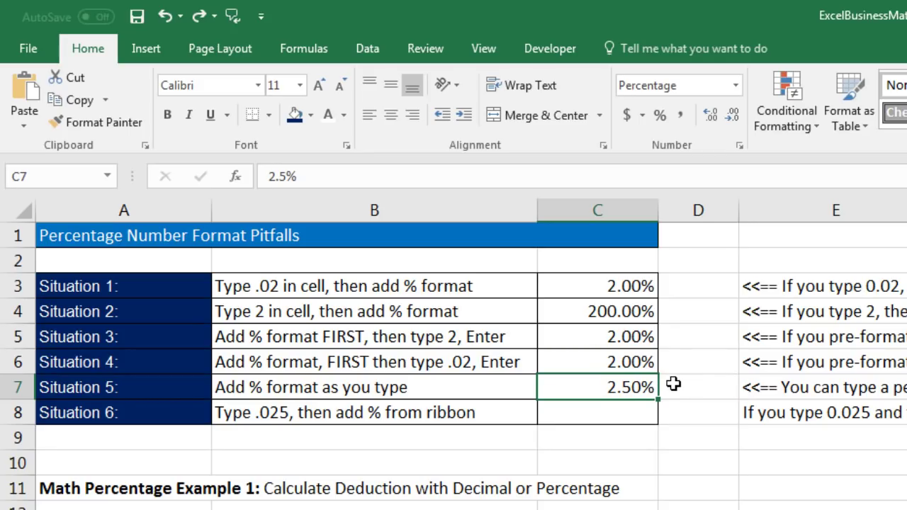
{"action": "left_click", "coordinate": [628, 413]}
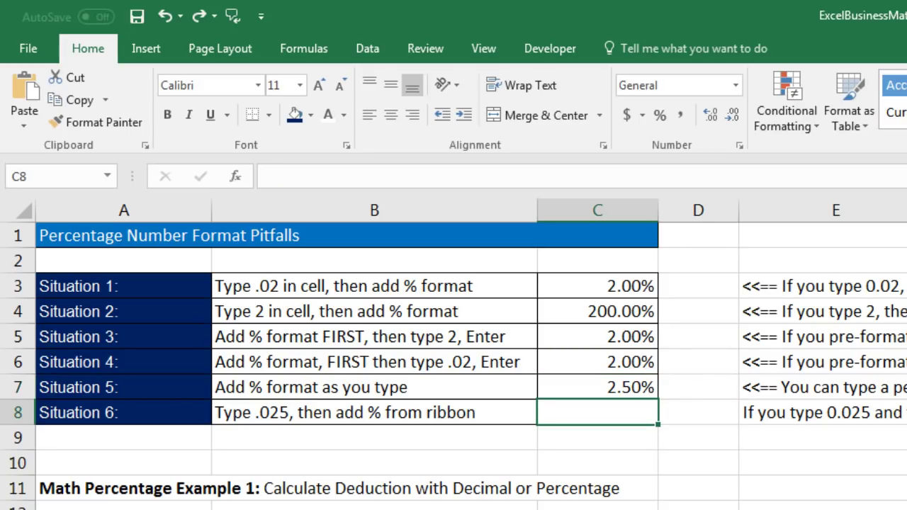
{"action": "type", "text": ".025"}
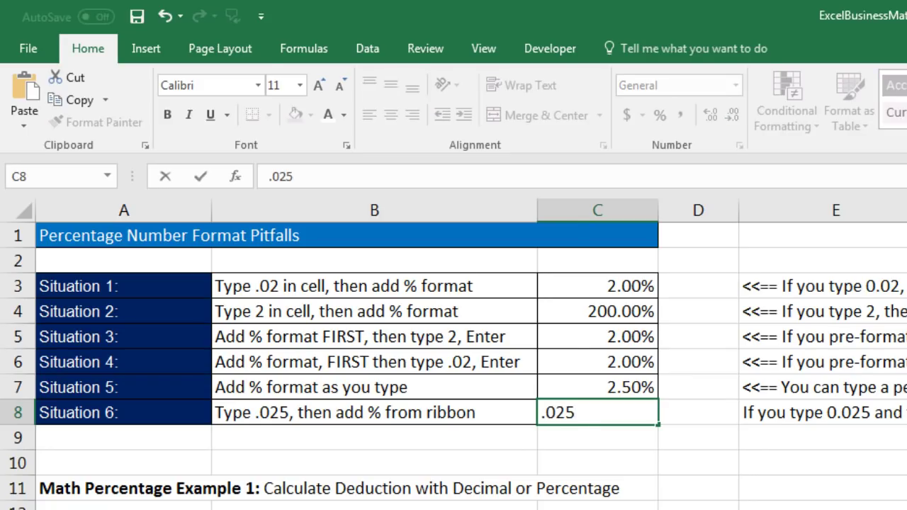
{"action": "key", "text": "ctrl+Return"}
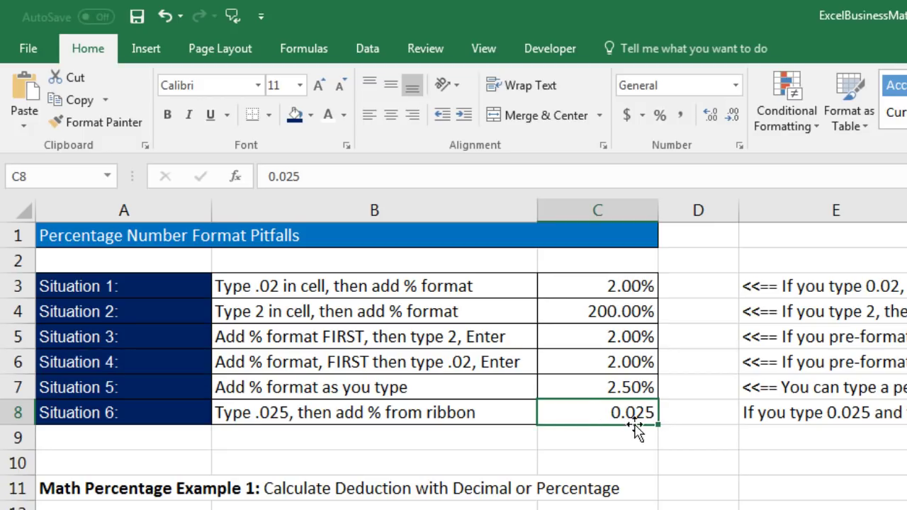
Apply the percent style to C8 with one decimal place showing, and compare it with cells C5:C7
{"action": "left_click", "coordinate": [660, 121]}
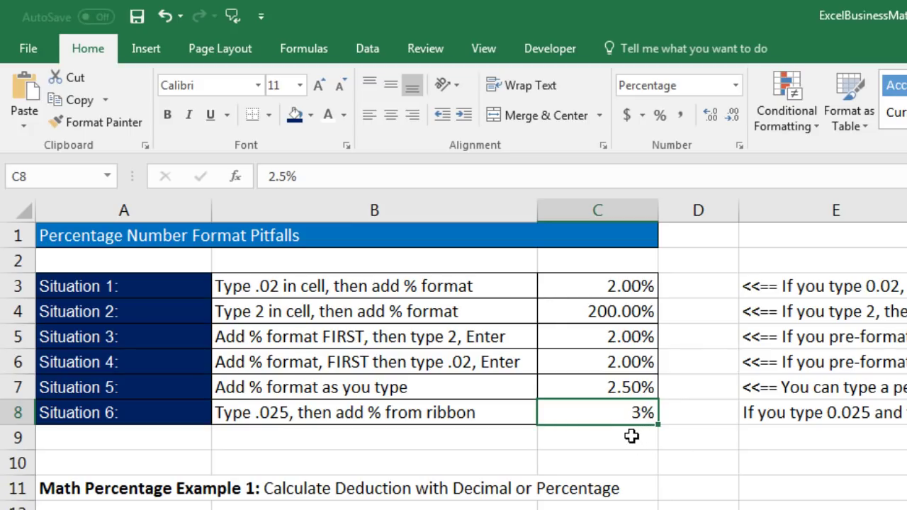
{"action": "left_click", "coordinate": [715, 120]}
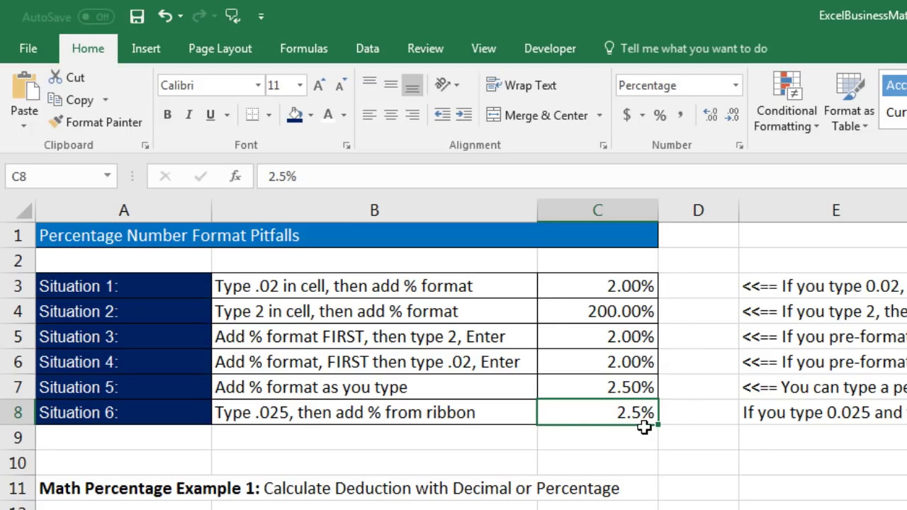
{"action": "left_click_drag", "start_coordinate": [613, 337], "coordinate": [616, 364]}
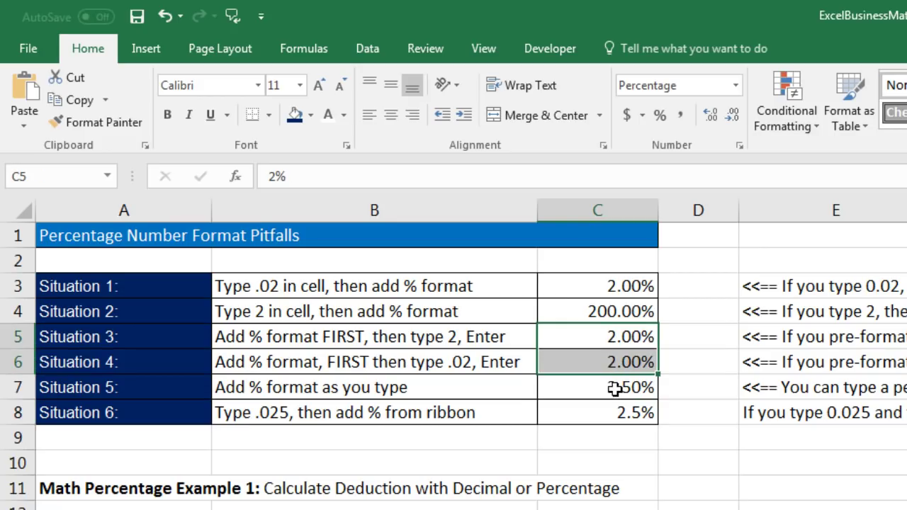
{"action": "left_click", "coordinate": [614, 389]}
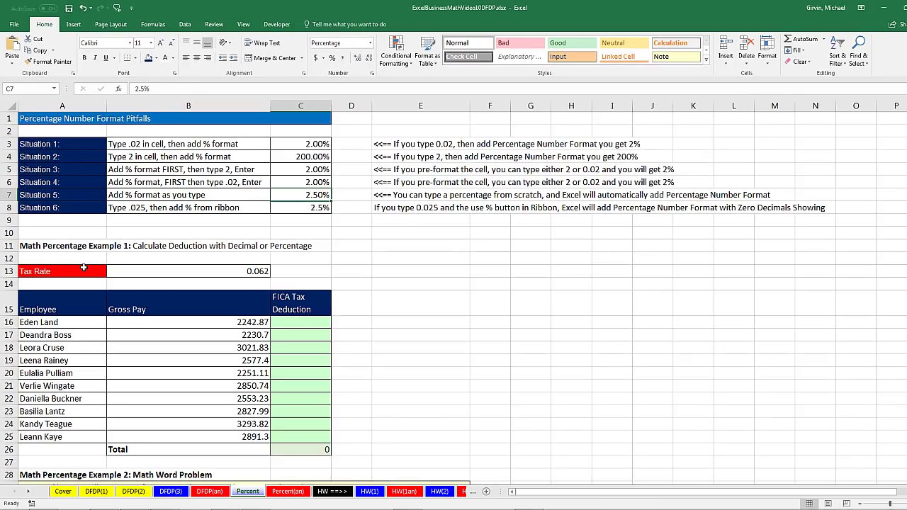
Format the tax rate in cell B13 of Math Percentage Example 1 with the Percentage number format
{"action": "scroll", "coordinate": [83, 267], "scroll_direction": "down", "scroll_amount": 3}
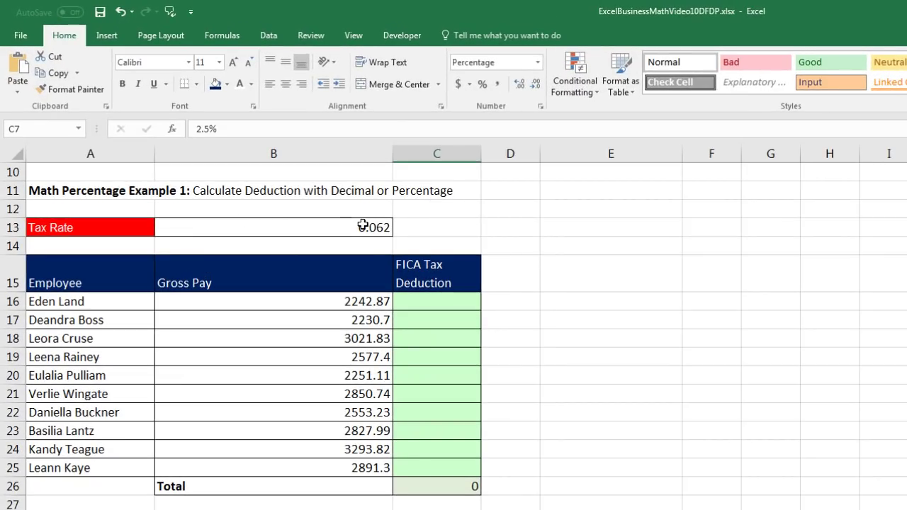
{"action": "left_click", "coordinate": [358, 226]}
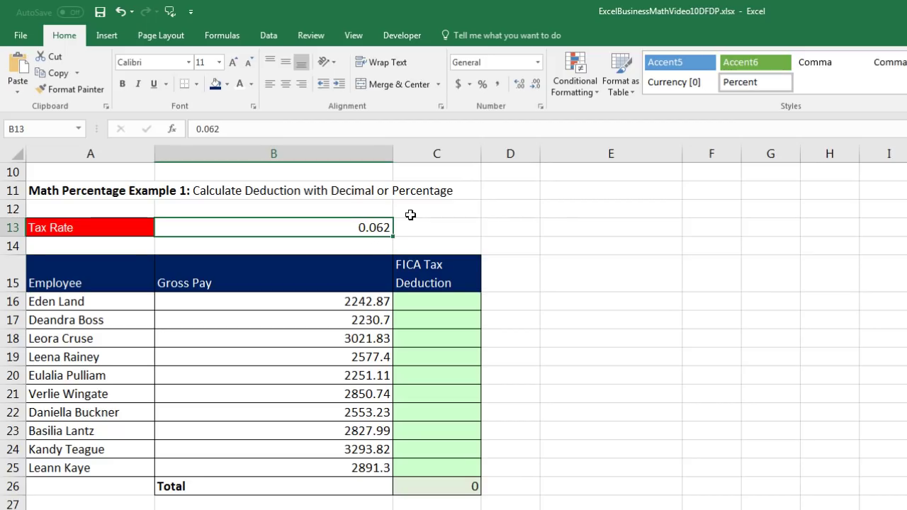
{"action": "left_click", "coordinate": [538, 63]}
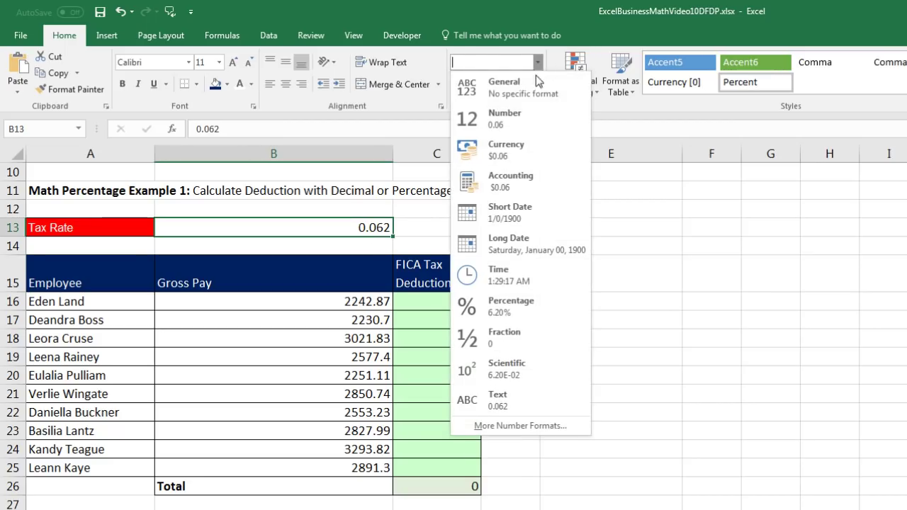
{"action": "left_click", "coordinate": [512, 308]}
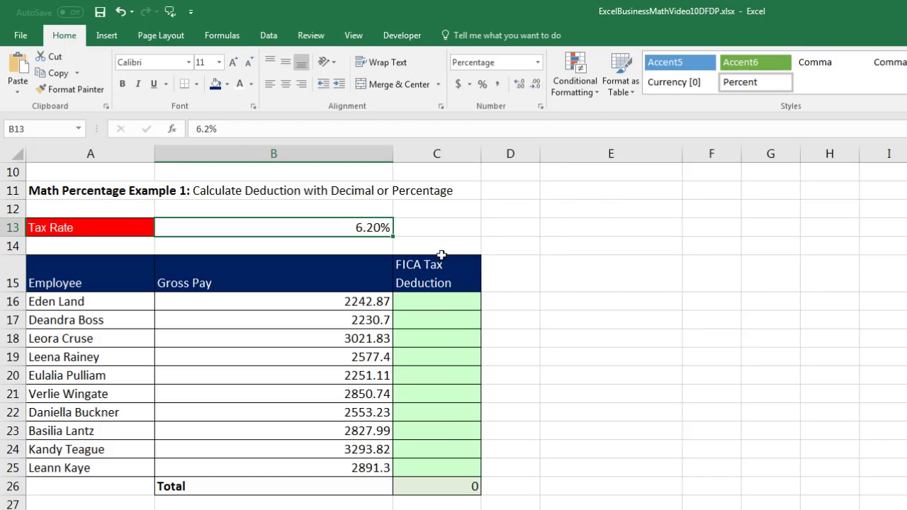
Enter =ROUND(B16*$B$13,2) in C16 for the FICA tax deduction and copy it down through C25
{"action": "left_click", "coordinate": [423, 304]}
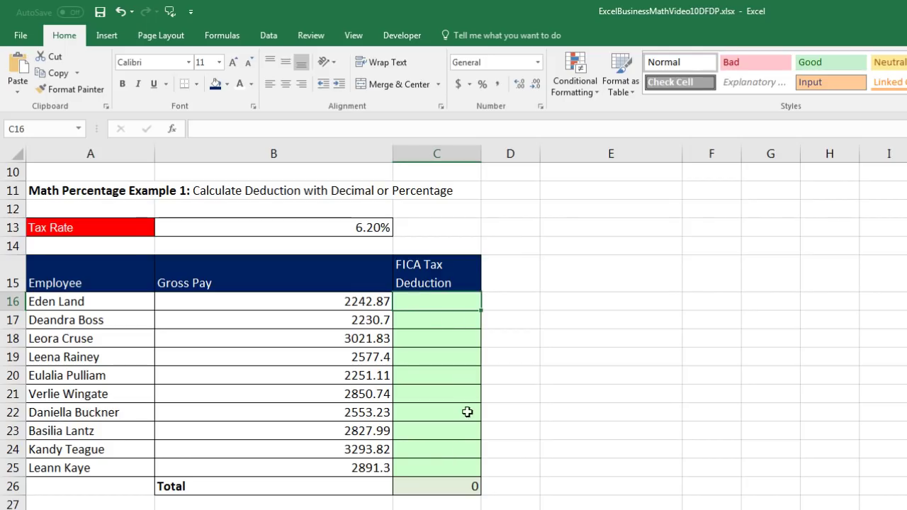
{"action": "type", "text": "=round"}
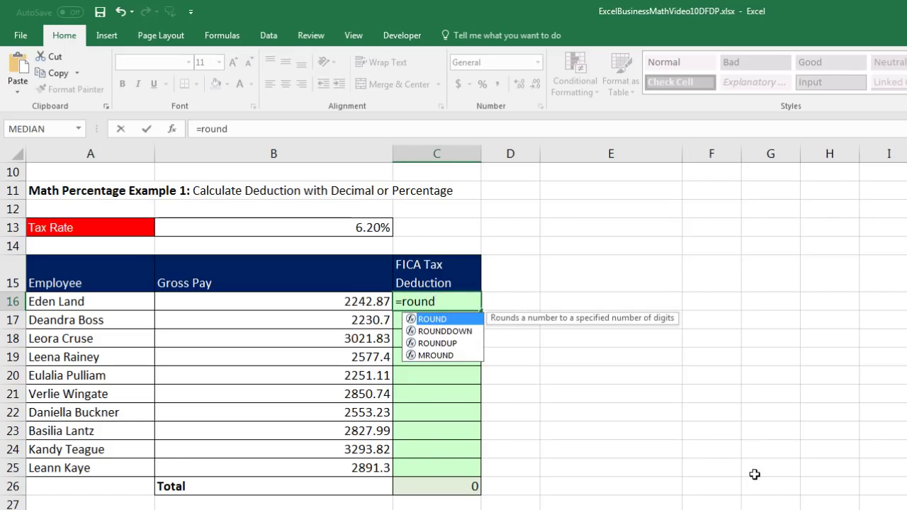
{"action": "key", "text": "Tab"}
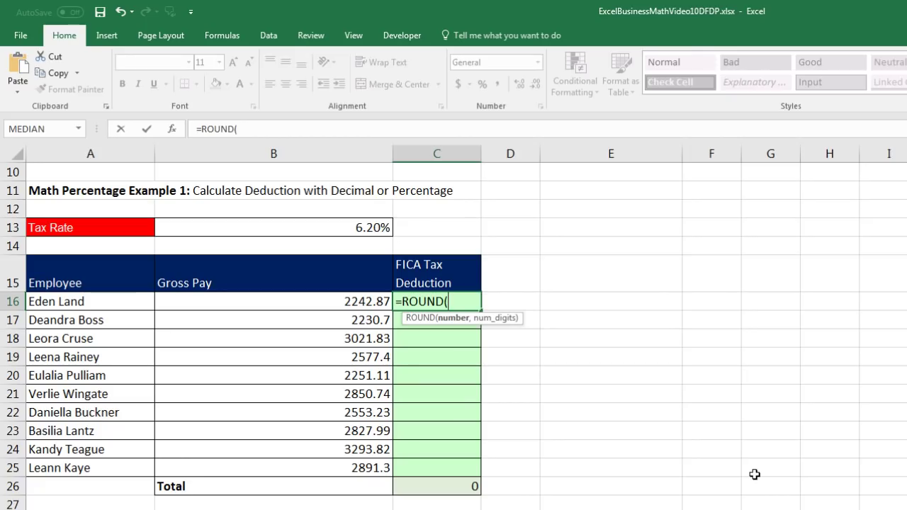
{"action": "key", "text": "Left"}
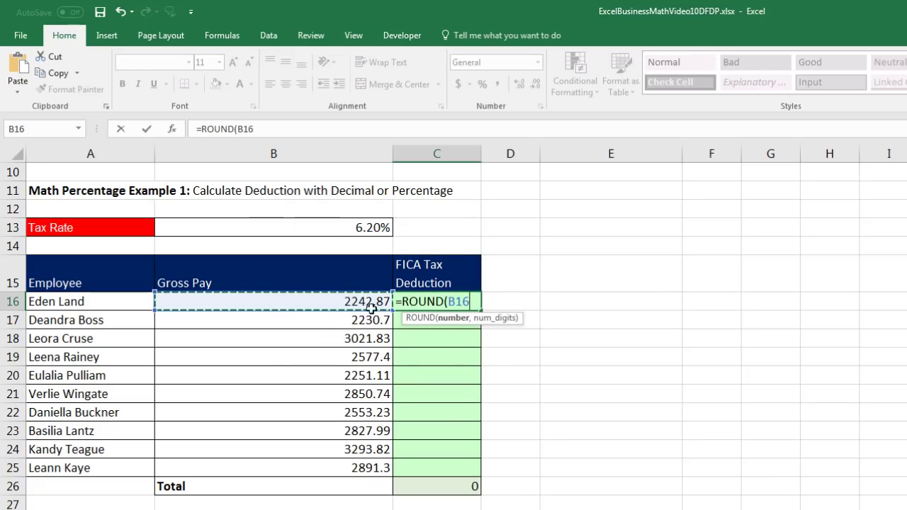
{"action": "type", "text": "*"}
{"action": "key", "text": "Up"}
{"action": "key", "text": "Up"}
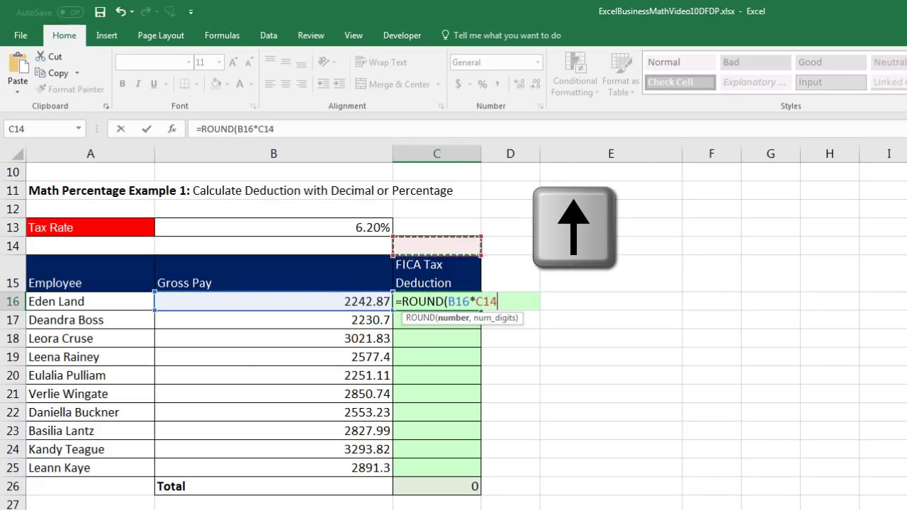
{"action": "key", "text": "Up"}
{"action": "key", "text": "Left"}
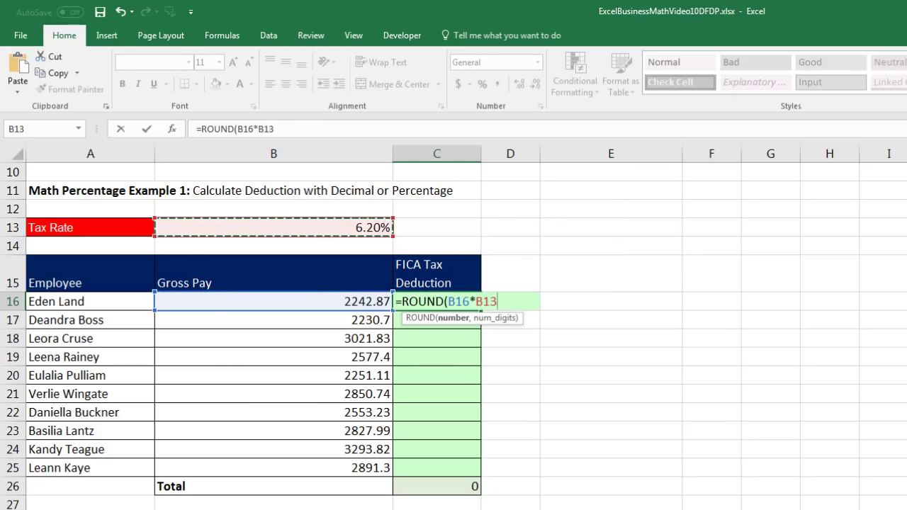
{"action": "key", "text": "F4"}
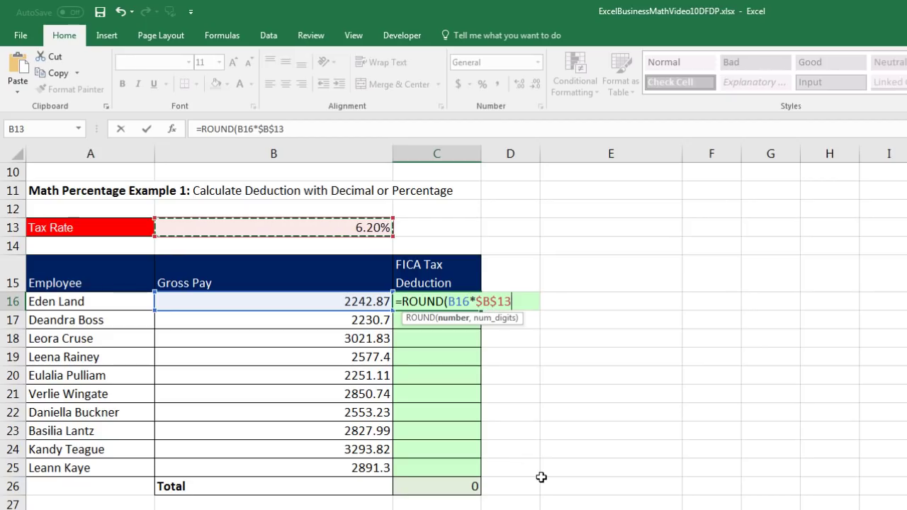
{"action": "type", "text": ","}
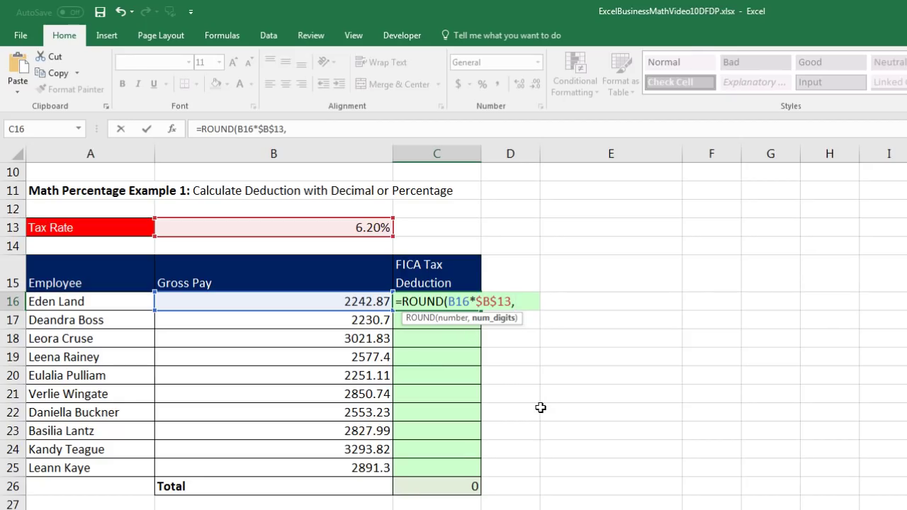
{"action": "type", "text": "2)"}
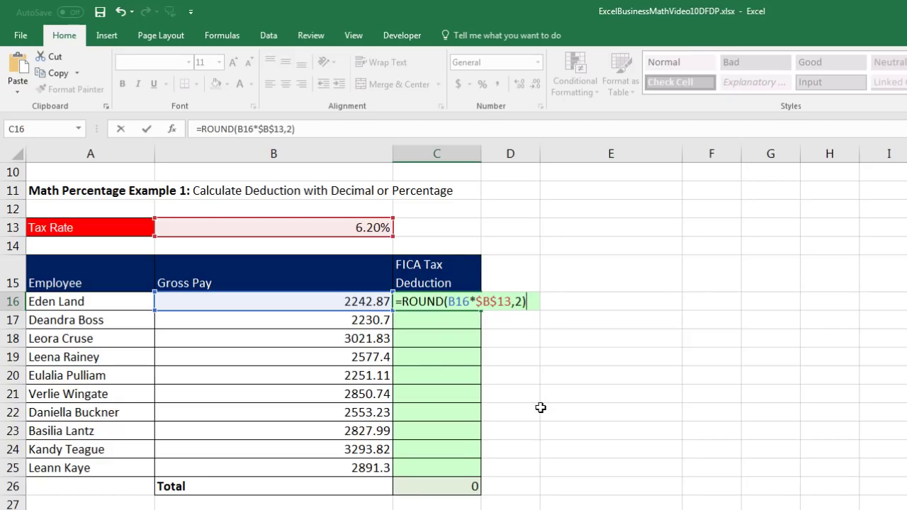
{"action": "key", "text": "ctrl+Return"}
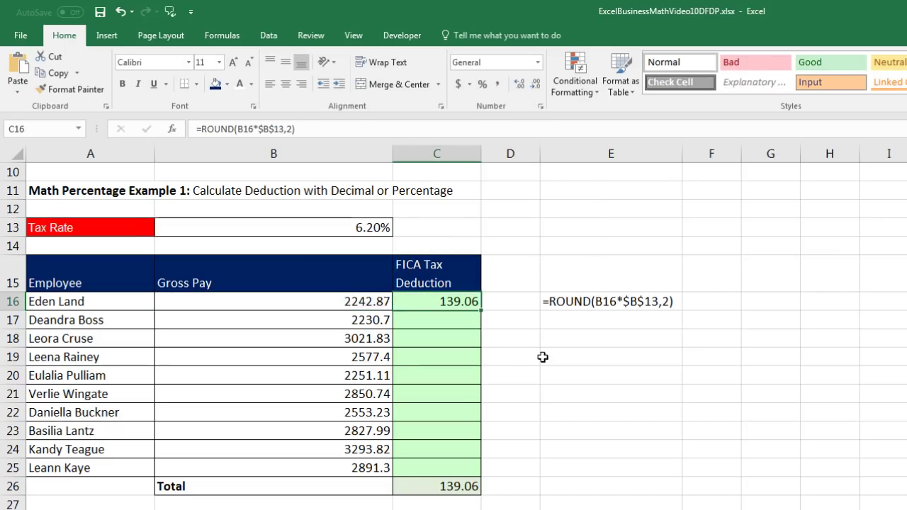
{"action": "left_click_drag", "start_coordinate": [482, 311], "coordinate": [470, 471]}
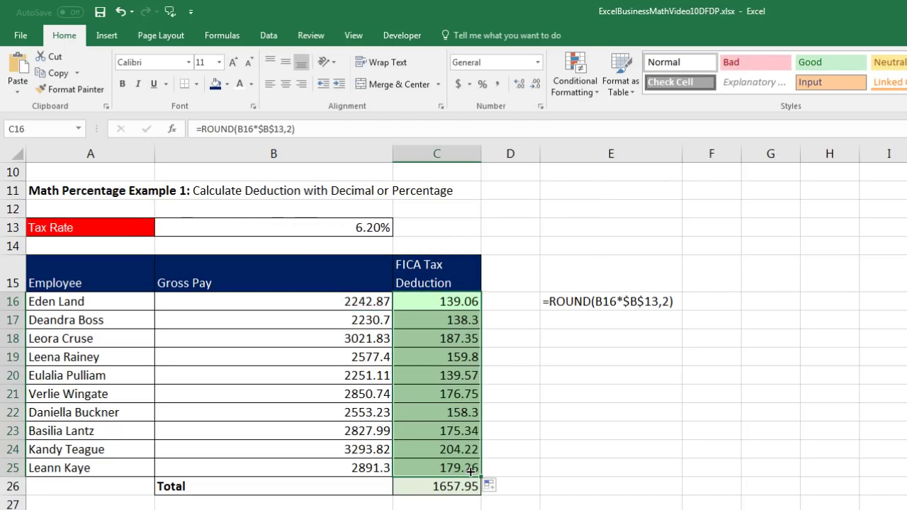
Switch the tax rate in B13 to the General number format to compare the deductions, and undo that change
{"action": "left_click", "coordinate": [370, 230]}
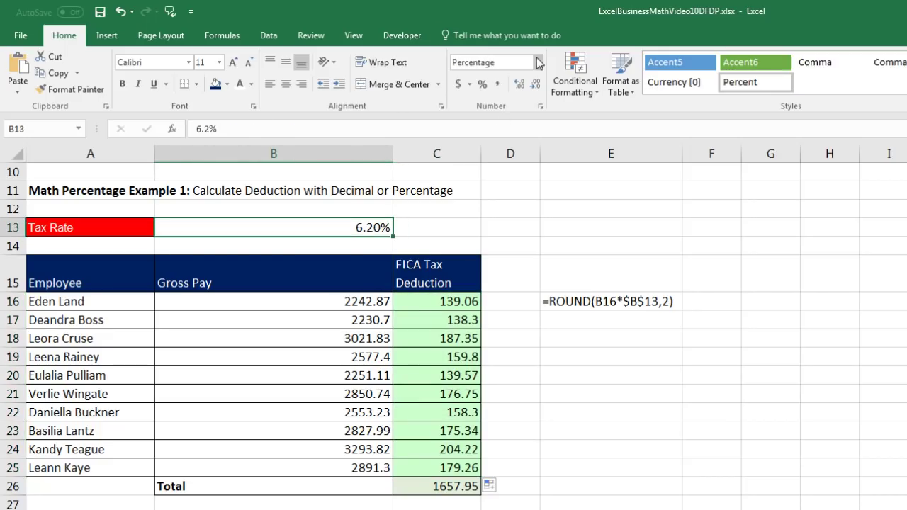
{"action": "left_click", "coordinate": [537, 63]}
{"action": "left_click", "coordinate": [524, 82]}
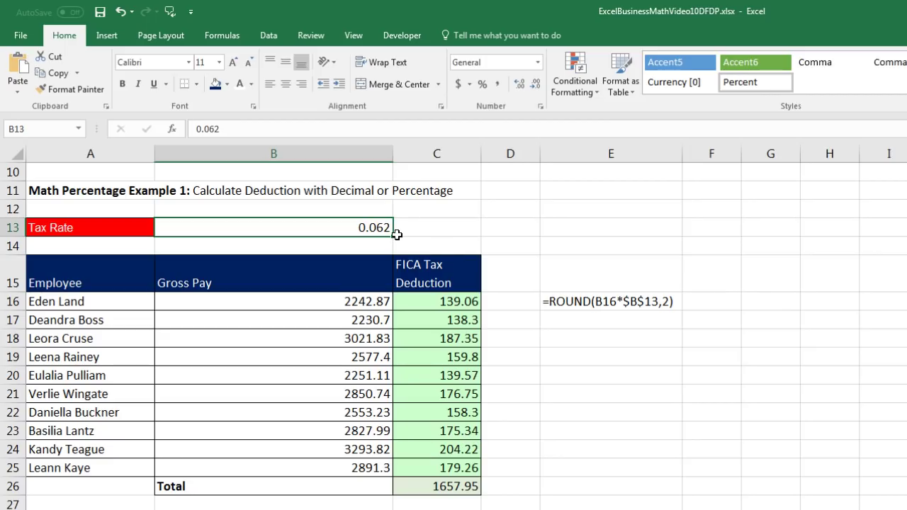
{"action": "key", "text": "ctrl+z"}
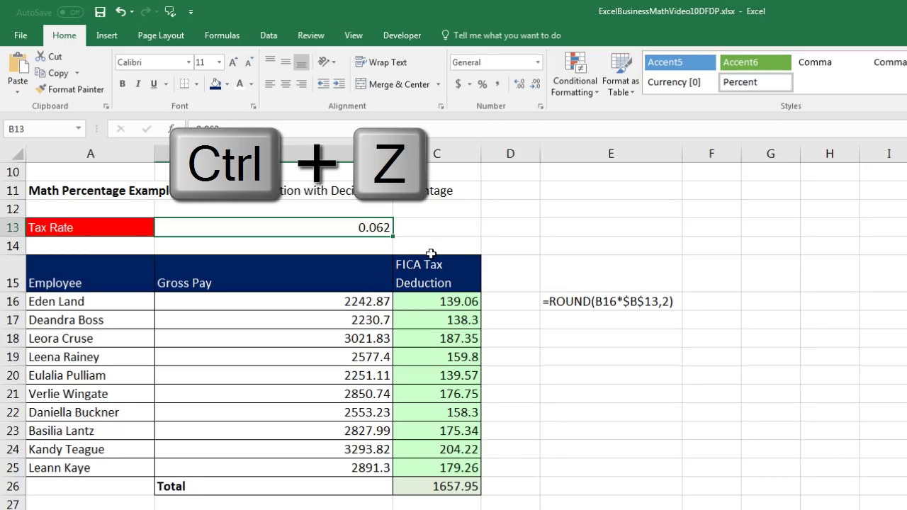
{"action": "key", "text": "ctrl+z"}
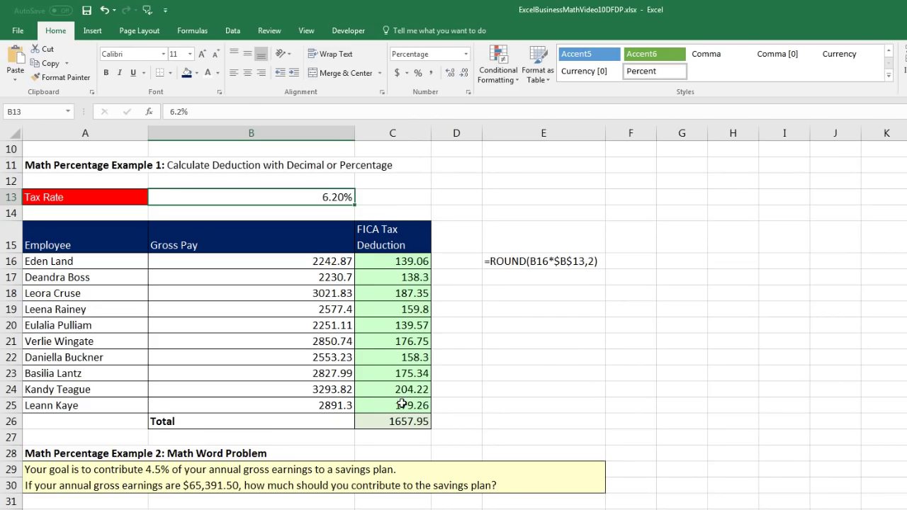
Check the cell references in the last employee's deduction formula in C25
{"action": "left_click", "coordinate": [401, 404]}
{"action": "key", "text": "F2"}
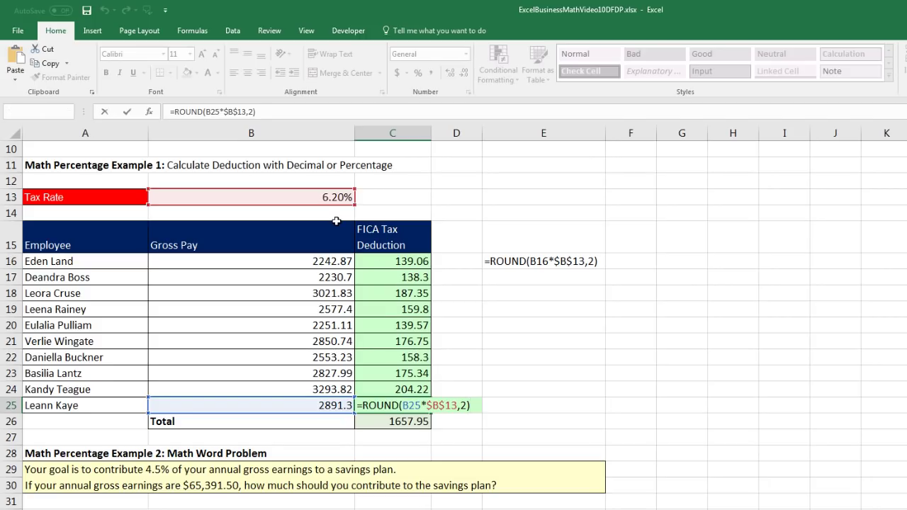
{"action": "key", "text": "Return"}
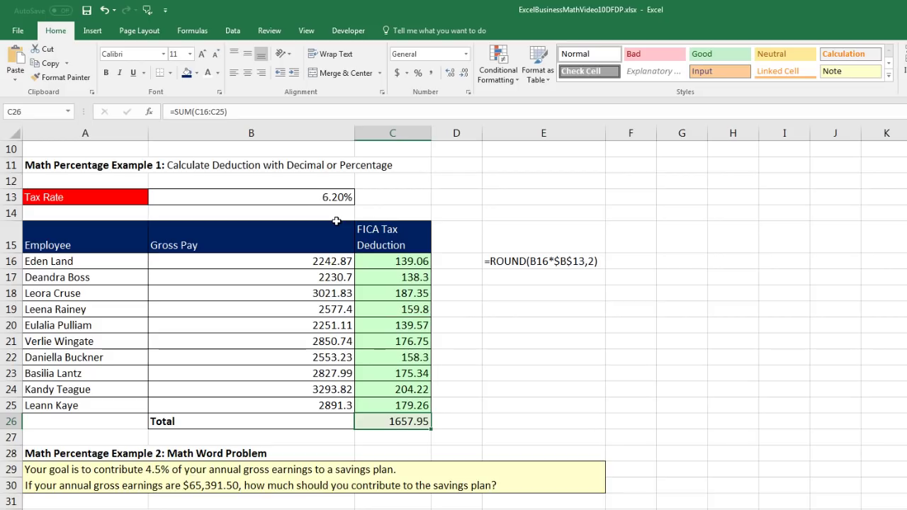
Examine the savings plan word problem in Math Percentage Example 2 and its solution sections, ending on cell A33 for the facts
{"action": "scroll", "coordinate": [392, 255], "scroll_direction": "down", "scroll_amount": 4}
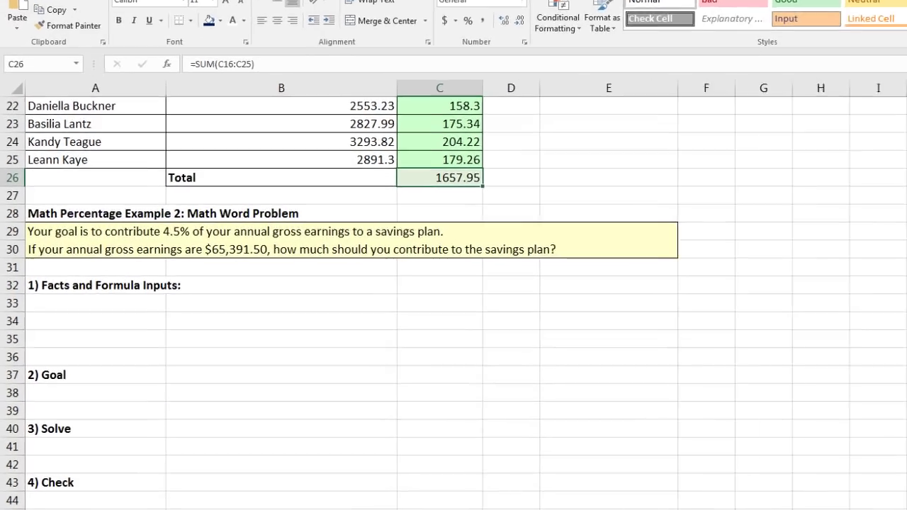
{"action": "scroll", "coordinate": [393, 283], "scroll_direction": "down", "scroll_amount": 2}
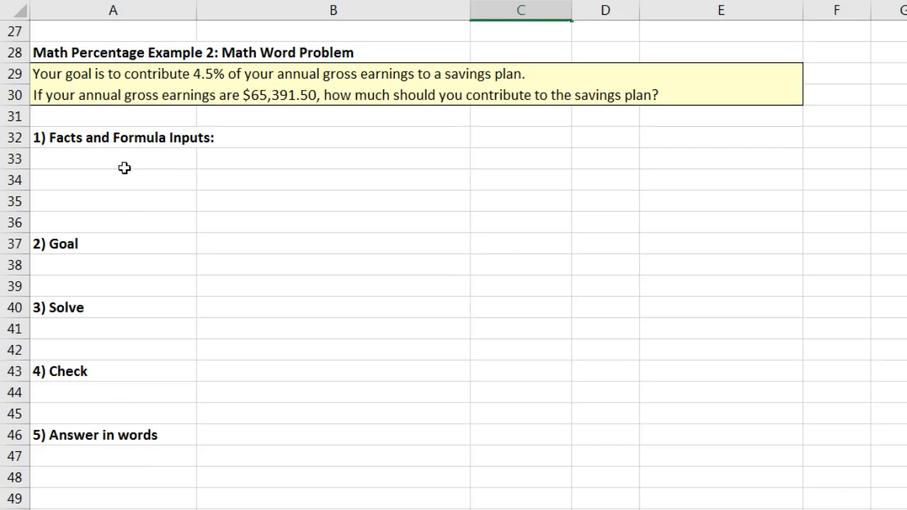
{"action": "left_click", "coordinate": [239, 164]}
{"action": "left_click", "coordinate": [232, 183]}
{"action": "left_click", "coordinate": [228, 206]}
{"action": "left_click", "coordinate": [155, 162]}
{"action": "left_click", "coordinate": [160, 186]}
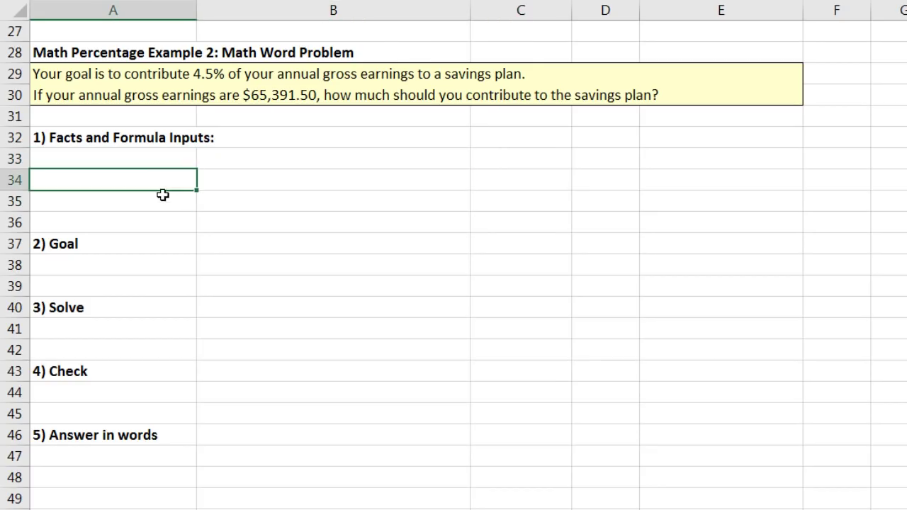
{"action": "left_click", "coordinate": [164, 204]}
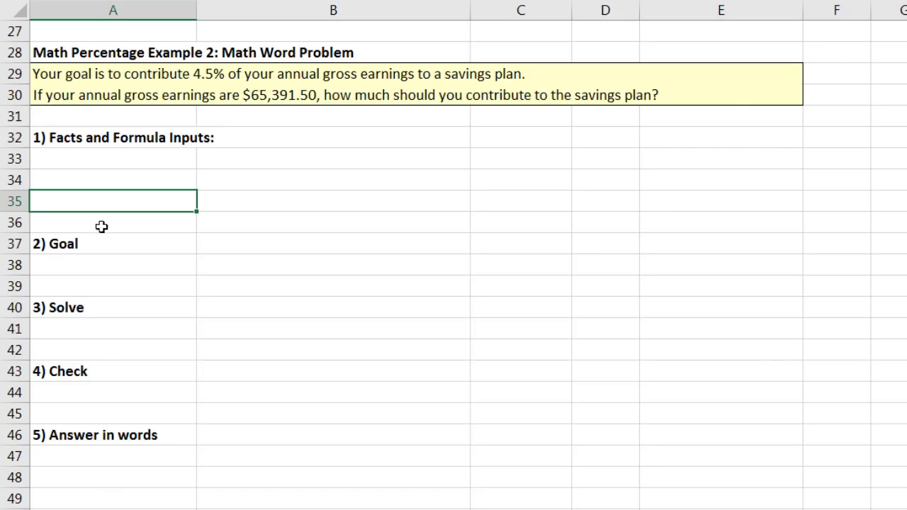
{"action": "left_click", "coordinate": [78, 179]}
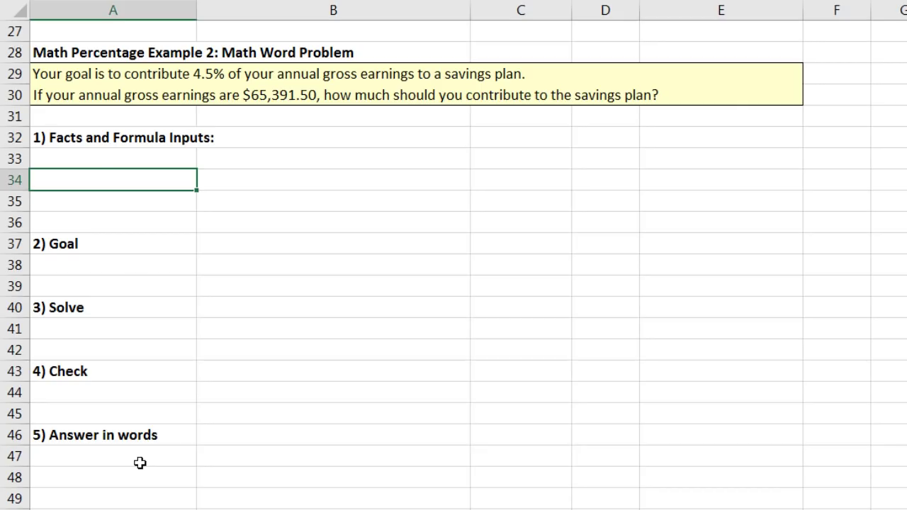
{"action": "left_click", "coordinate": [104, 162]}
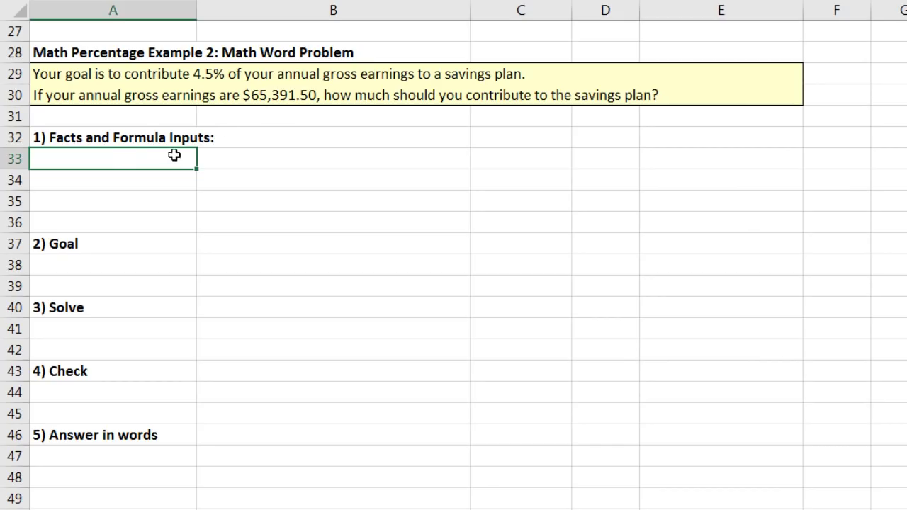
Fill A33:B35 with Annual Gross Earnings 65391.5, % Contribute to Savings Plan 4.50%, and the note "of" is the word that means multiply
{"action": "type", "text": "Annual Gross Earnings\t65391.5 % Contribute to Savings Plan\t4.50% \"of\" is the word that means multiply"}
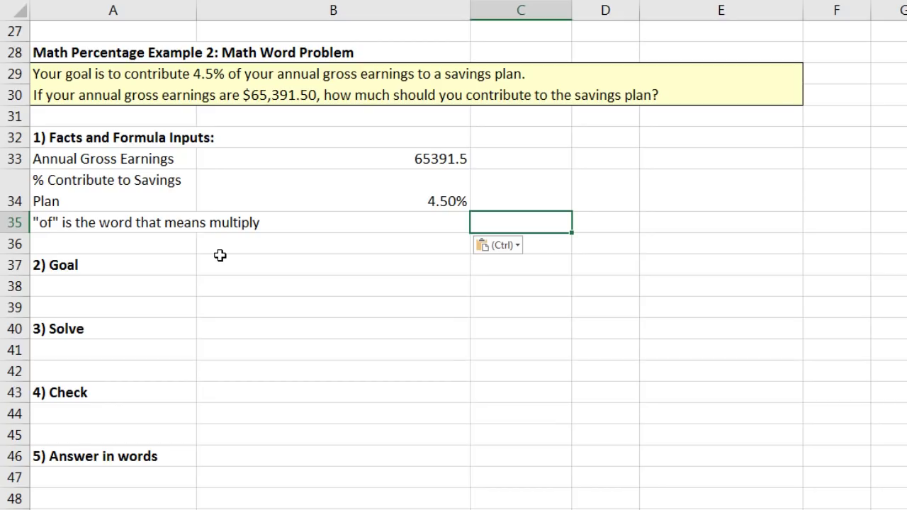
Enter "Goal: Calculate How much to contribute to Savings Plan" in A38 under the Goal heading
{"action": "left_click", "coordinate": [122, 288]}
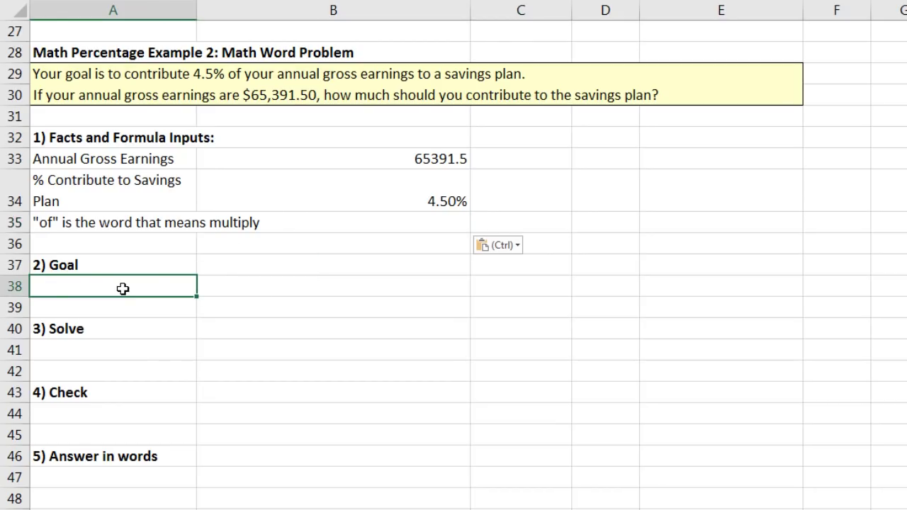
{"action": "type", "text": "Goal: Calculate How much to contribute to Savings Plan"}
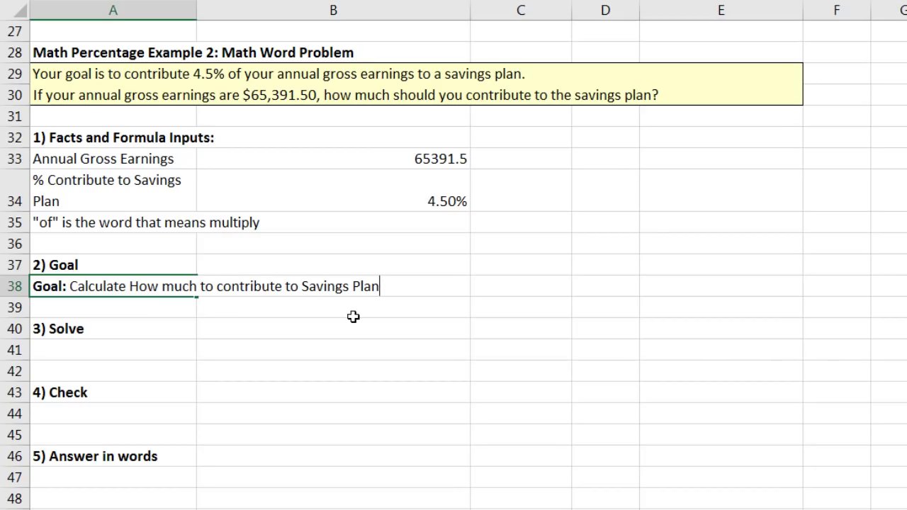
{"action": "key", "text": "Return"}
{"action": "key", "text": "Return"}
{"action": "key", "text": "Return"}
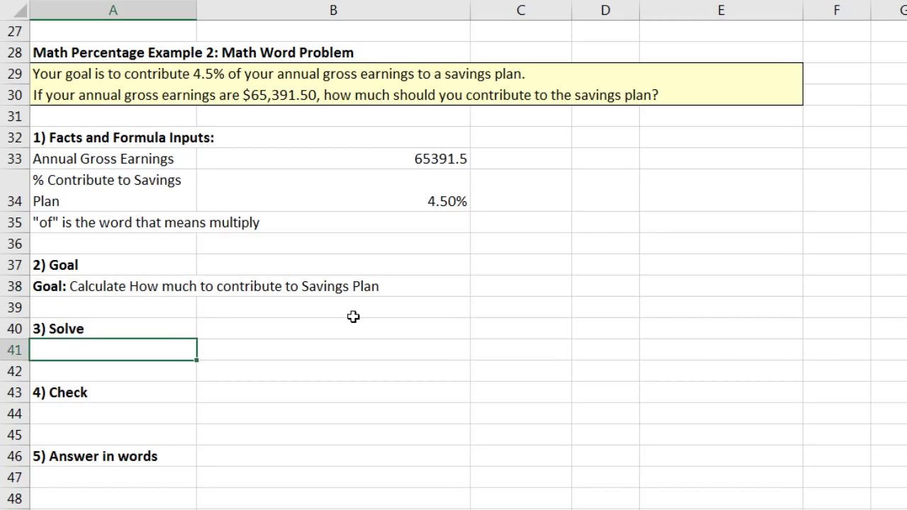
Copy the text "How much to contribute to Savings Plan" from the goal in A38 into A41 under Solve
{"action": "double_click", "coordinate": [130, 286]}
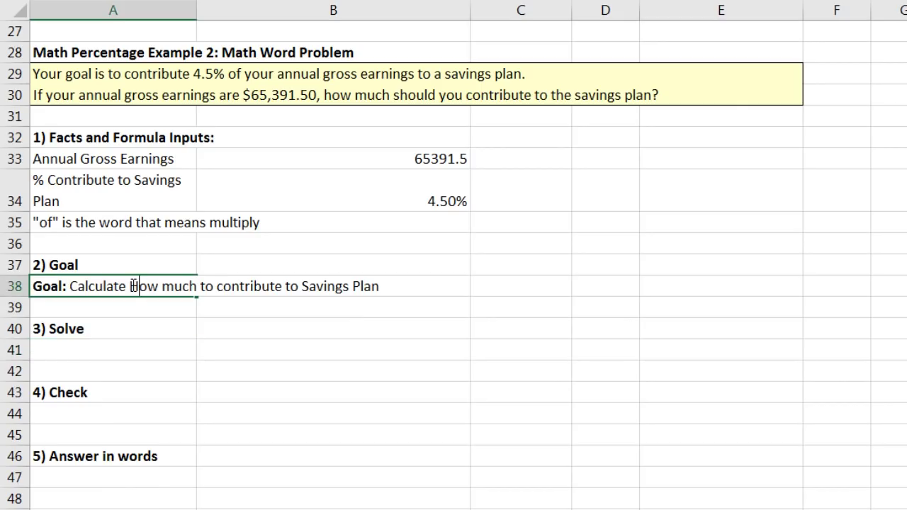
{"action": "left_click_drag", "start_coordinate": [130, 286], "coordinate": [337, 308]}
{"action": "key", "text": "ctrl+c"}
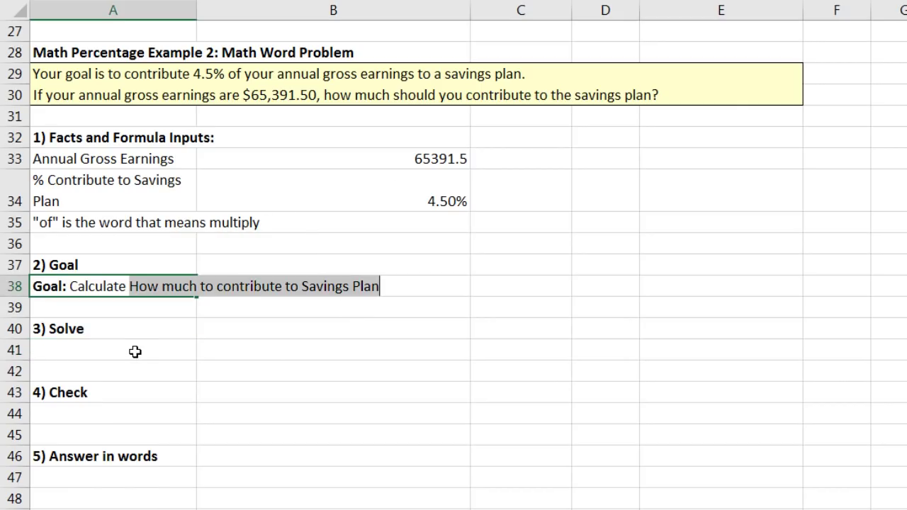
{"action": "double_click", "coordinate": [192, 352]}
{"action": "key", "text": "ctrl+v"}
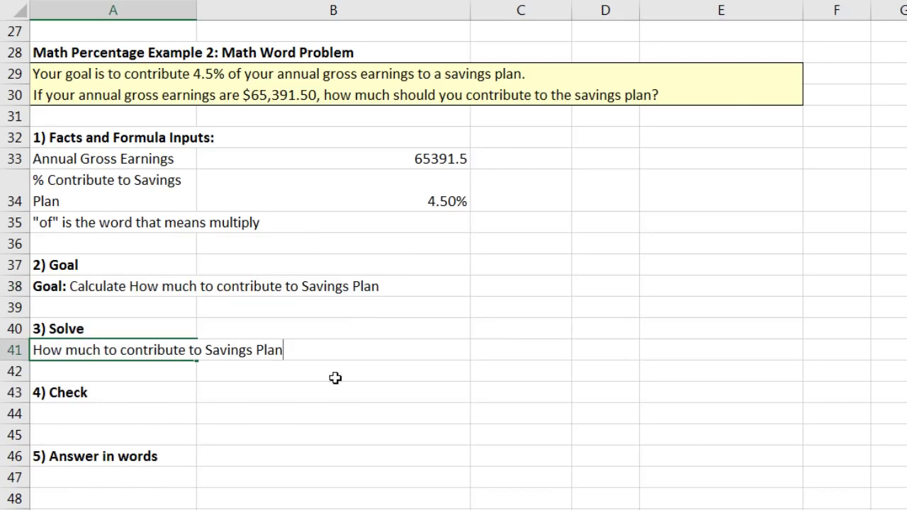
{"action": "key", "text": "ctrl+Return"}
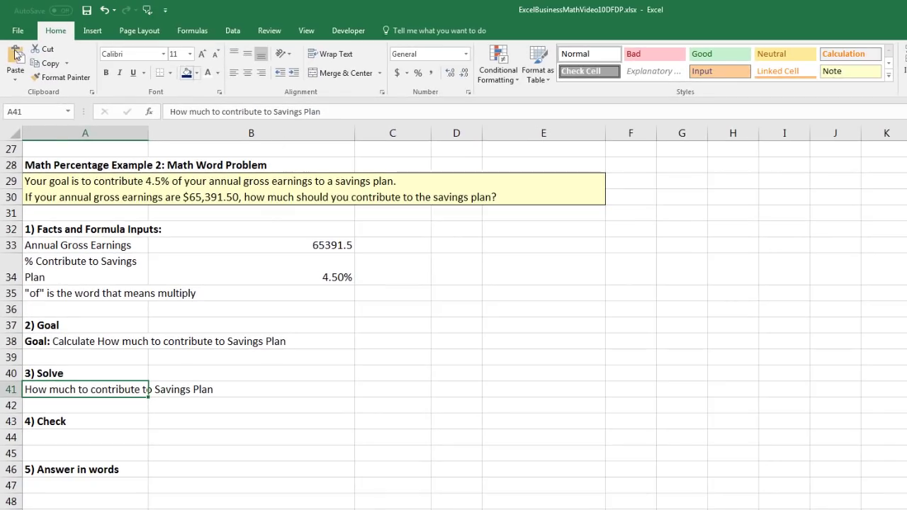
Wrap the text of the label in A41, widen column A slightly, and autofit the height of row 41
{"action": "left_click", "coordinate": [332, 54]}
{"action": "left_click", "coordinate": [214, 403]}
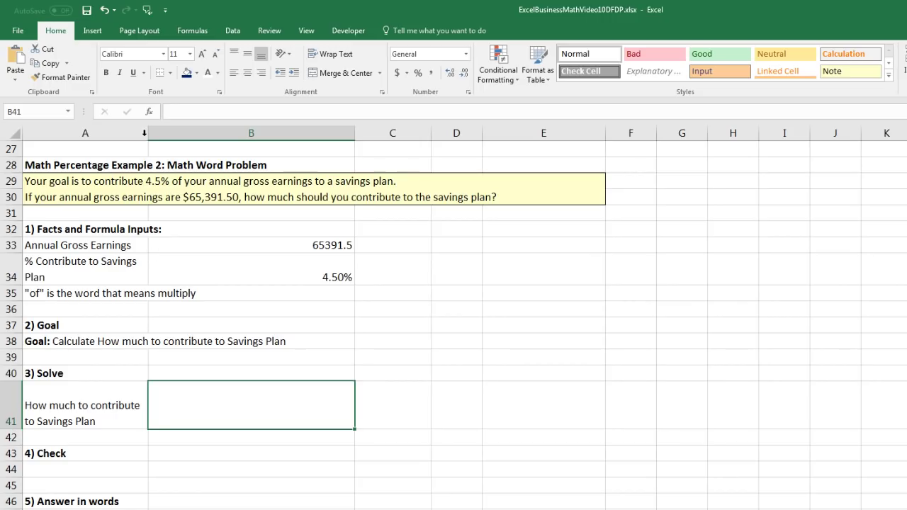
{"action": "left_click_drag", "start_coordinate": [145, 132], "coordinate": [159, 132]}
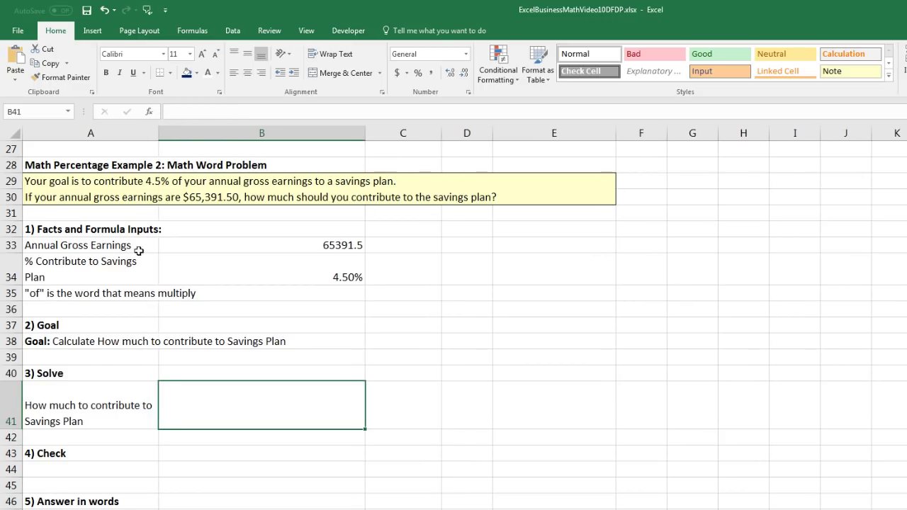
{"action": "double_click", "coordinate": [12, 429]}
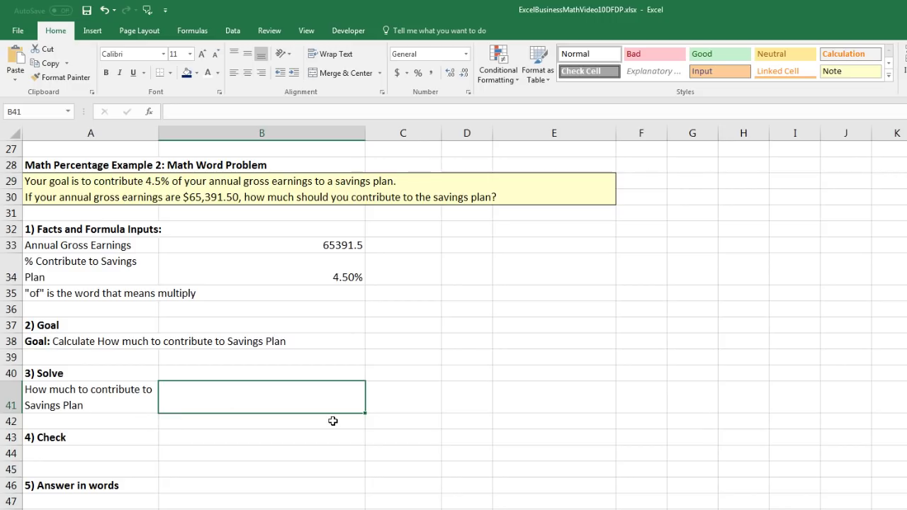
Calculate the savings plan contribution in B41 with =B33*B34 and apply the Currency number format
{"action": "type", "text": "="}
{"action": "key", "text": "Up"}
{"action": "key", "text": "Up"}
{"action": "key", "text": "Up"}
{"action": "key", "text": "Up"}
{"action": "key", "text": "Up"}
{"action": "key", "text": "Up"}
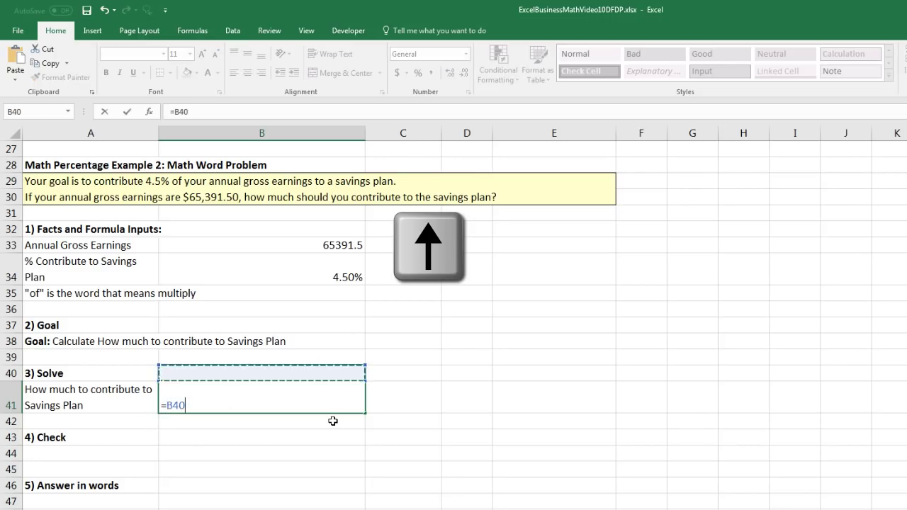
{"action": "key", "text": "Up"}
{"action": "key", "text": "Up"}
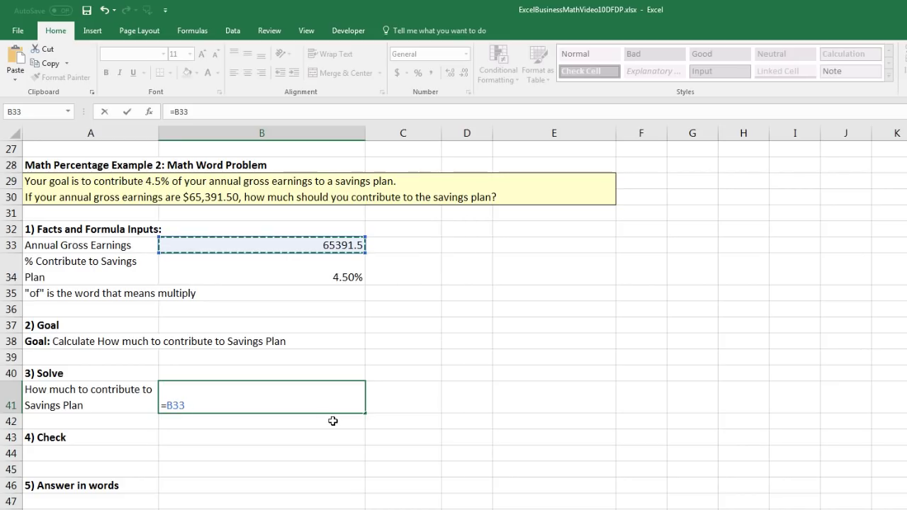
{"action": "type", "text": "*"}
{"action": "key", "text": "Up"}
{"action": "key", "text": "Up"}
{"action": "key", "text": "Up"}
{"action": "key", "text": "Up"}
{"action": "key", "text": "Up"}
{"action": "key", "text": "Up"}
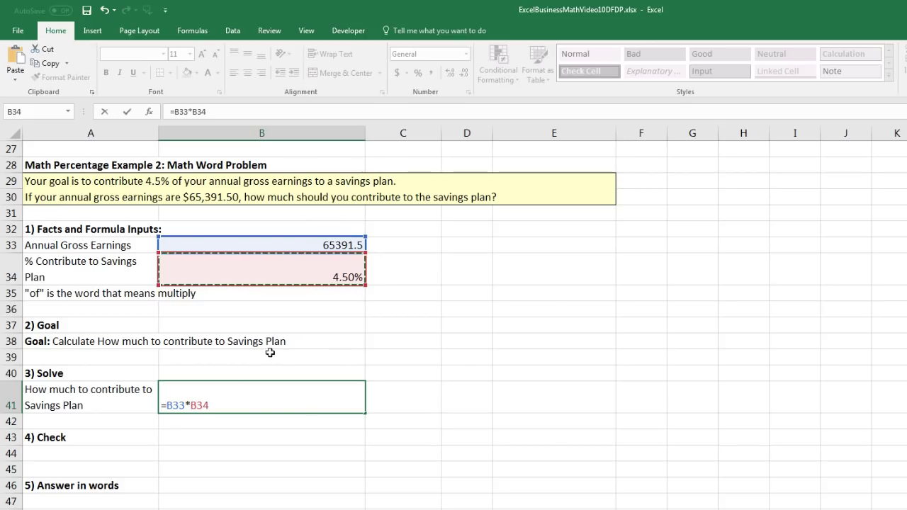
{"action": "key", "text": "ctrl+Return"}
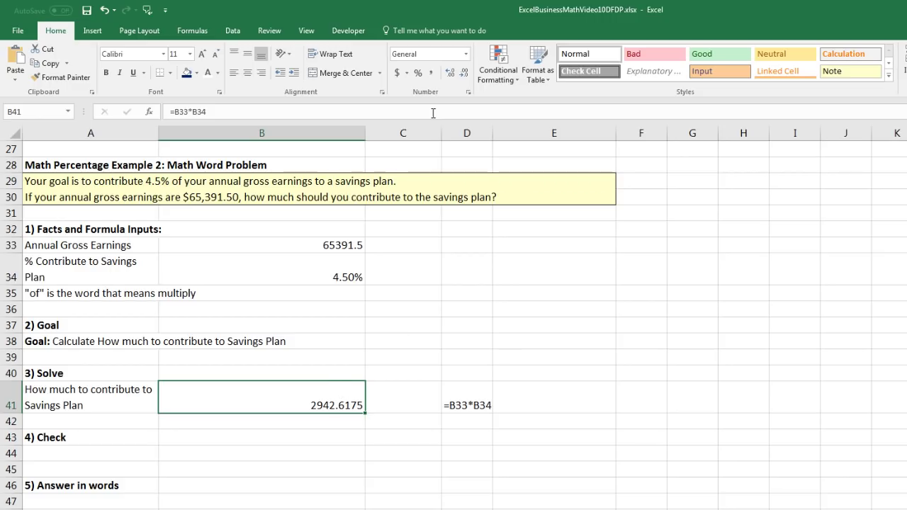
{"action": "left_click", "coordinate": [467, 54]}
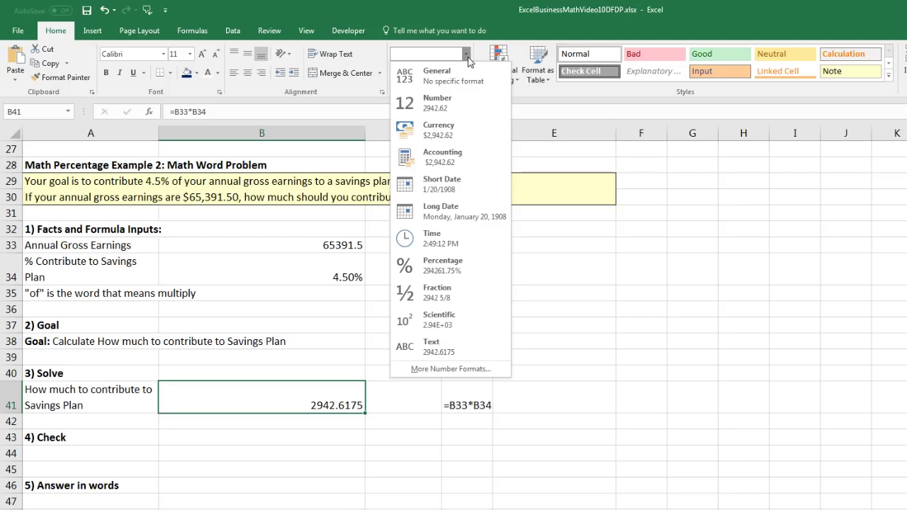
{"action": "left_click", "coordinate": [448, 135]}
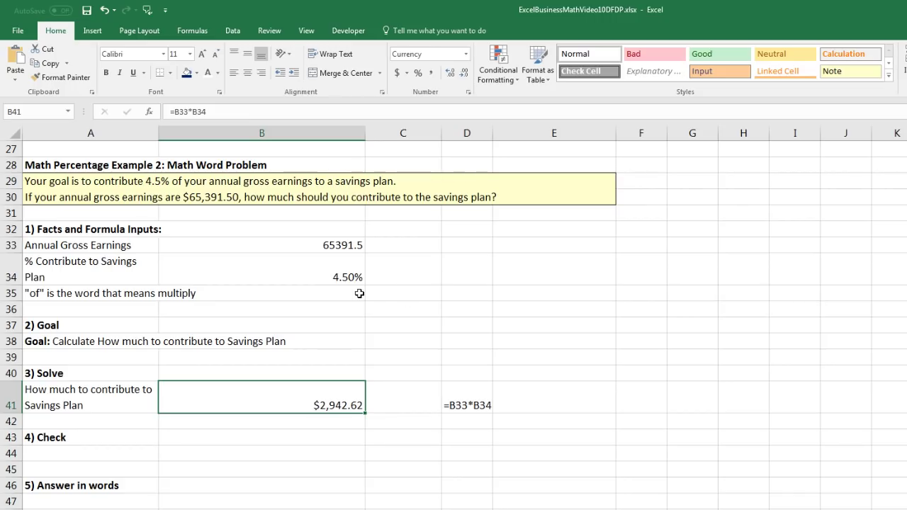
Label A44 "% Contribution" and enter the check formula =B41/B33 in B44
{"action": "left_click", "coordinate": [137, 455]}
{"action": "type", "text": "% Contribution"}
{"action": "key", "text": "Tab"}
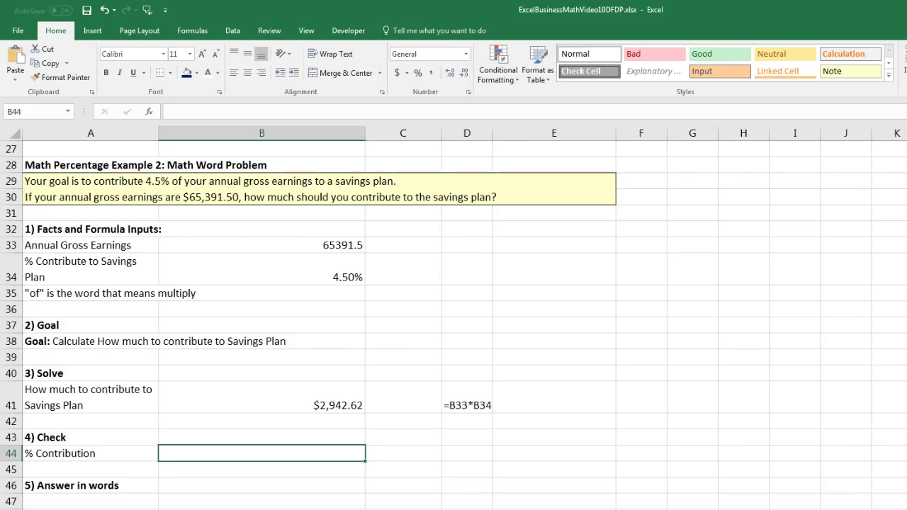
{"action": "type", "text": "="}
{"action": "key", "text": "Up"}
{"action": "key", "text": "Up"}
{"action": "key", "text": "Up"}
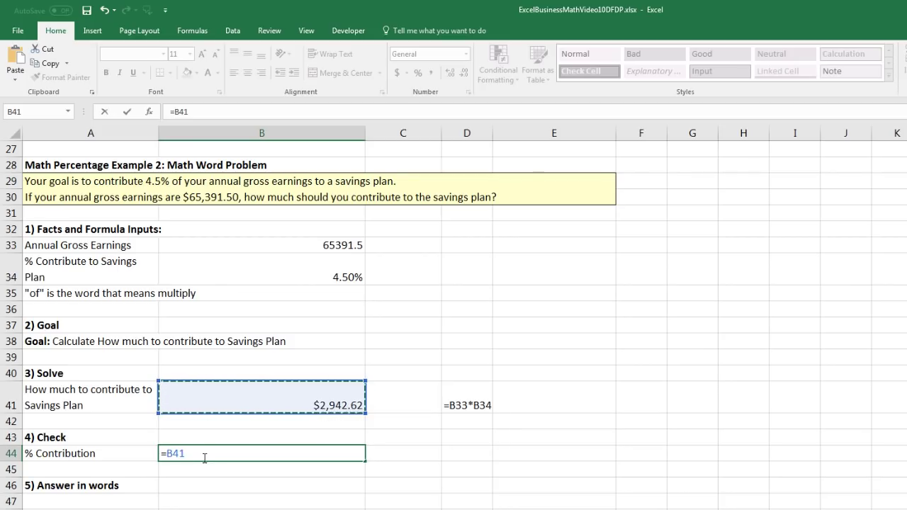
{"action": "type", "text": "/"}
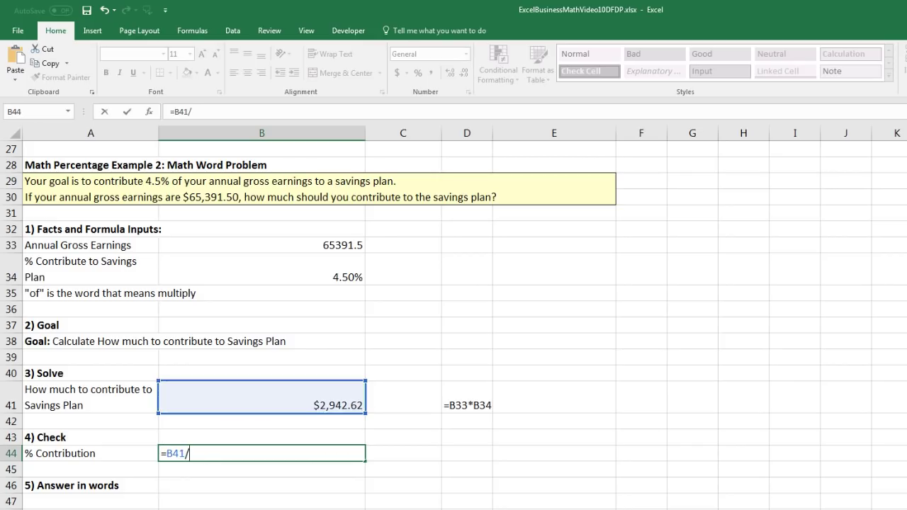
{"action": "left_click", "coordinate": [343, 244]}
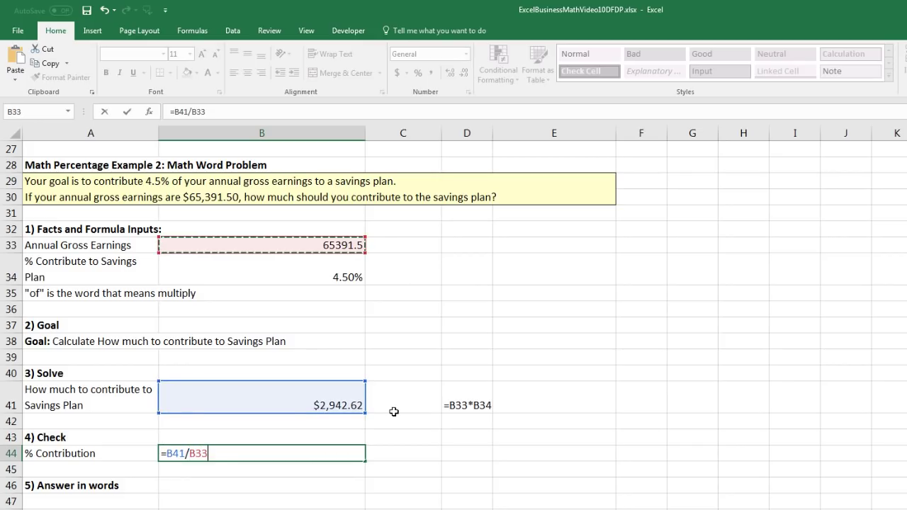
{"action": "key", "text": "Return"}
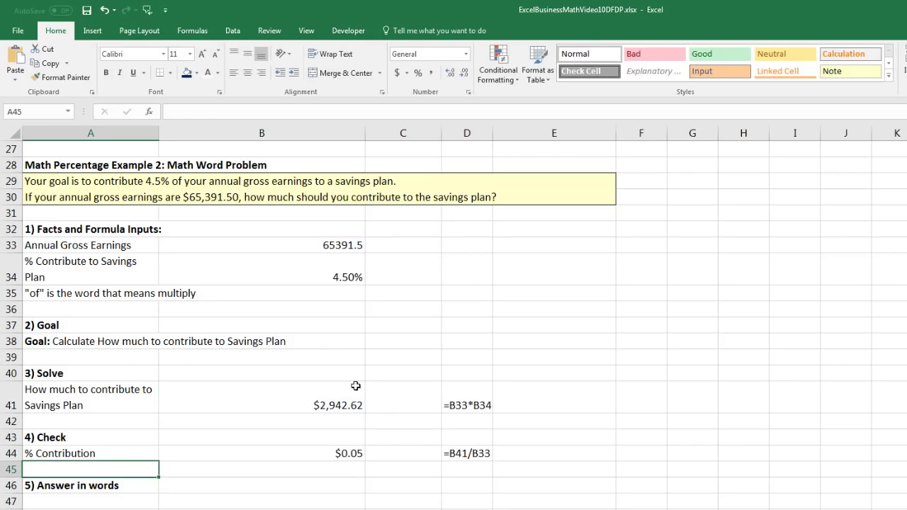
Review the check formula in B44 and change the cell's number format to General
{"action": "left_click", "coordinate": [347, 452]}
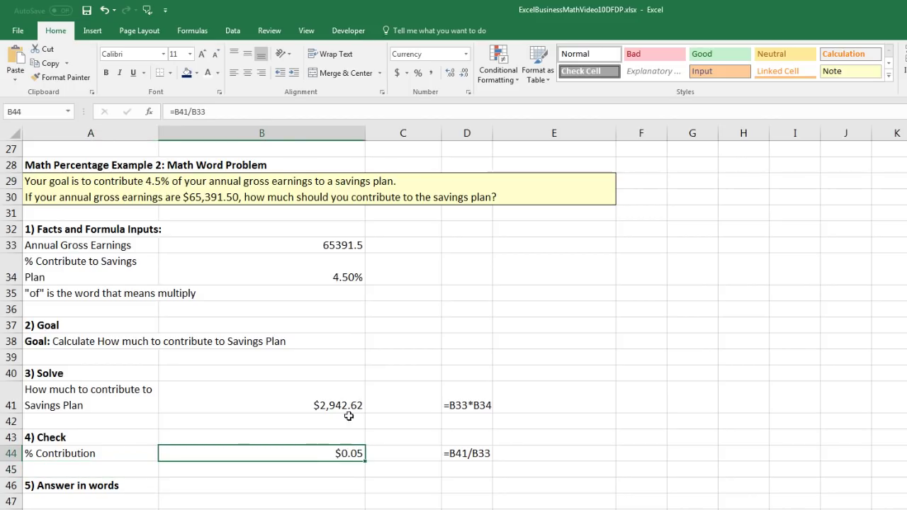
{"action": "double_click", "coordinate": [353, 453]}
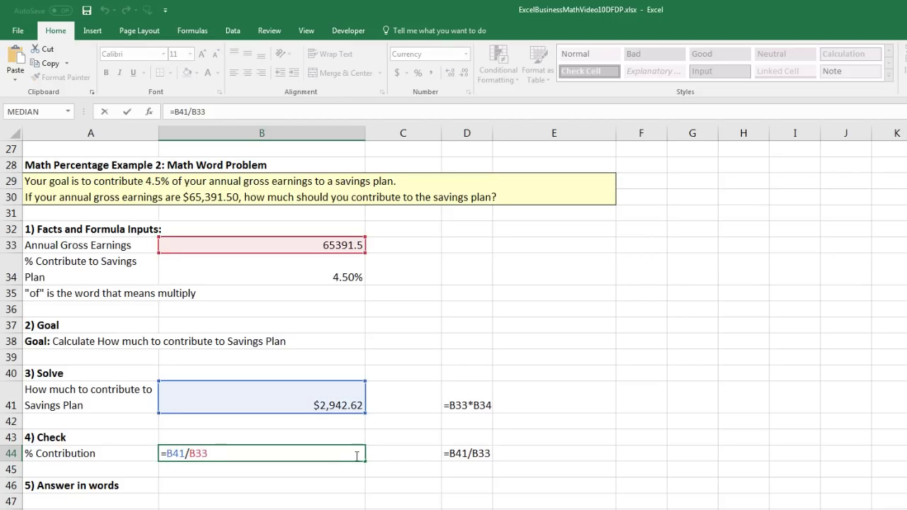
{"action": "key", "text": "ctrl+Return"}
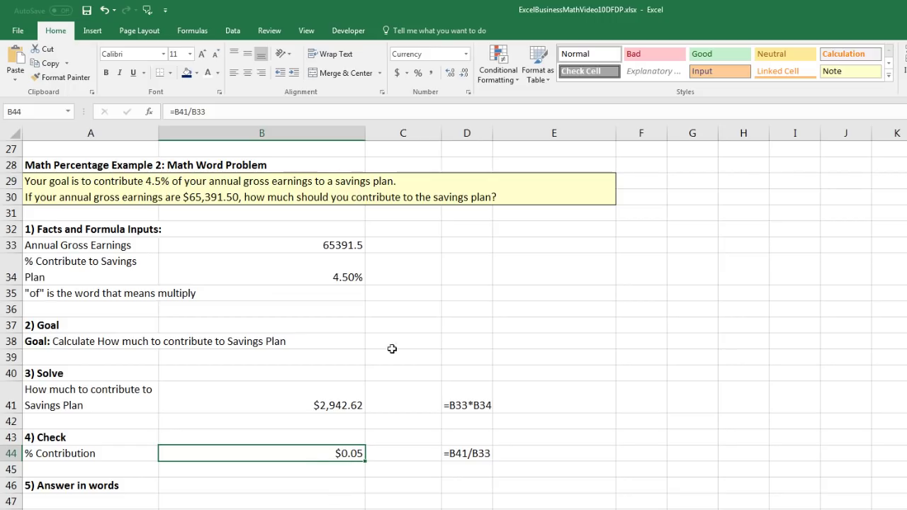
{"action": "left_click", "coordinate": [465, 54]}
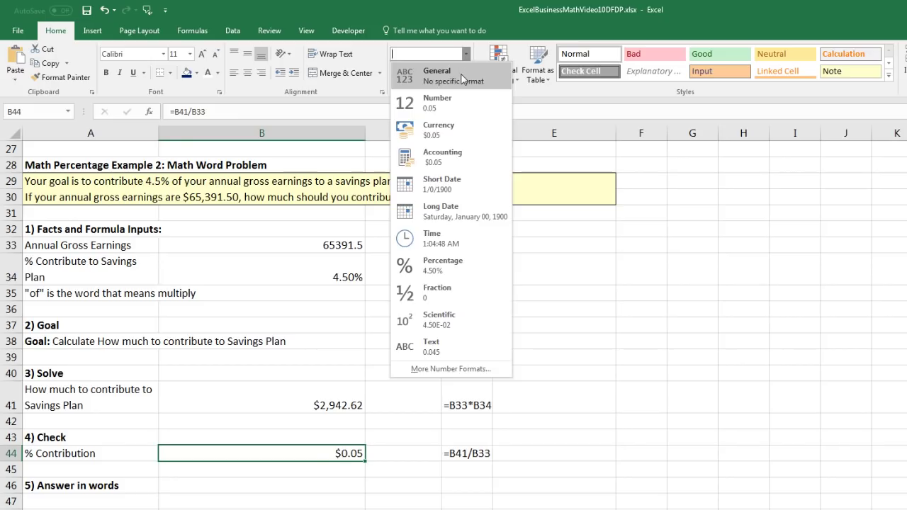
{"action": "left_click", "coordinate": [461, 75]}
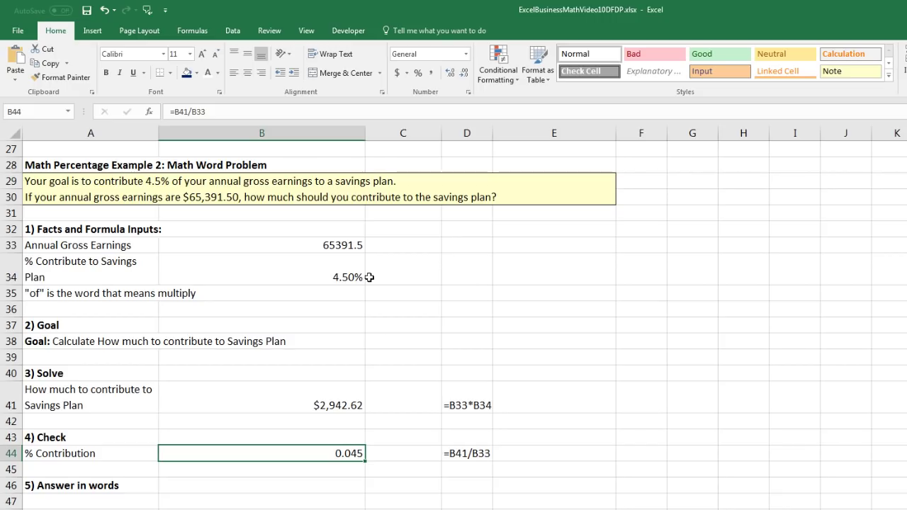
Enter in A47: "My goal is to contribute 4.5% of my total gross earnings (65,391.5) to my savings plan and so the amount I will deposit is $2,942.62."
{"action": "left_click", "coordinate": [147, 502]}
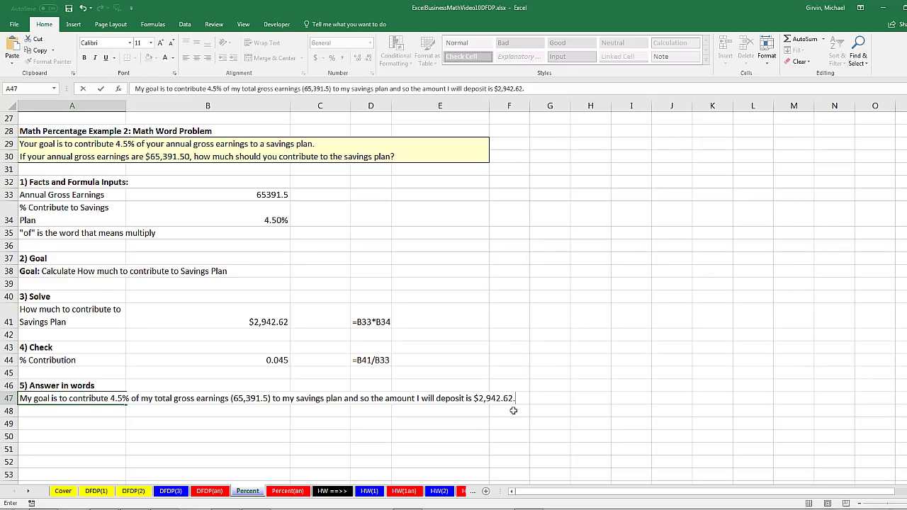
{"action": "key", "text": "Return"}
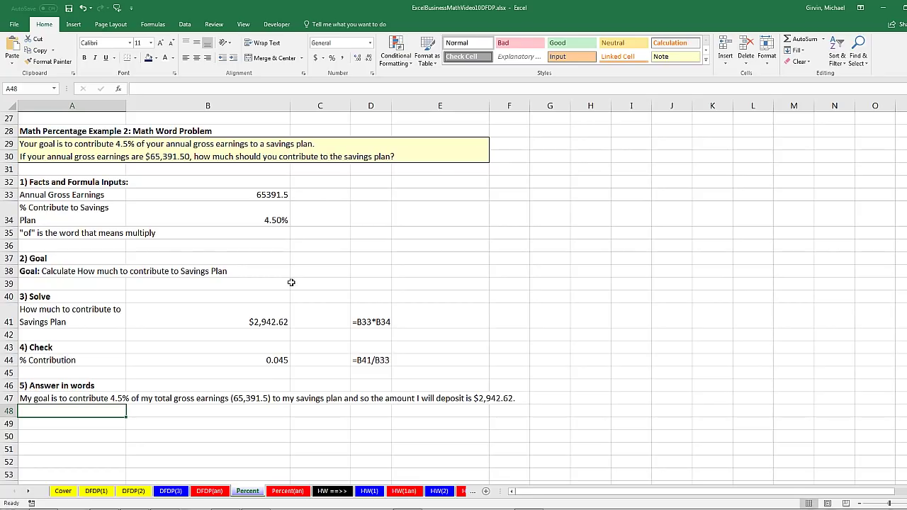
Review the tax deduction example and percentage format pitfalls on the Percent sheet, and switch to the DFDP(3) sheet
{"action": "scroll", "coordinate": [180, 293], "scroll_direction": "up", "scroll_amount": 6}
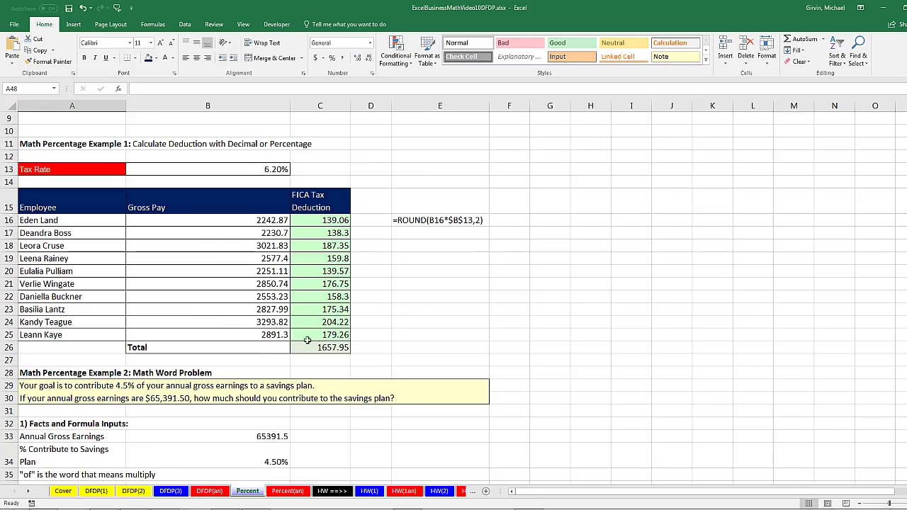
{"action": "scroll", "coordinate": [198, 281], "scroll_direction": "up", "scroll_amount": 2}
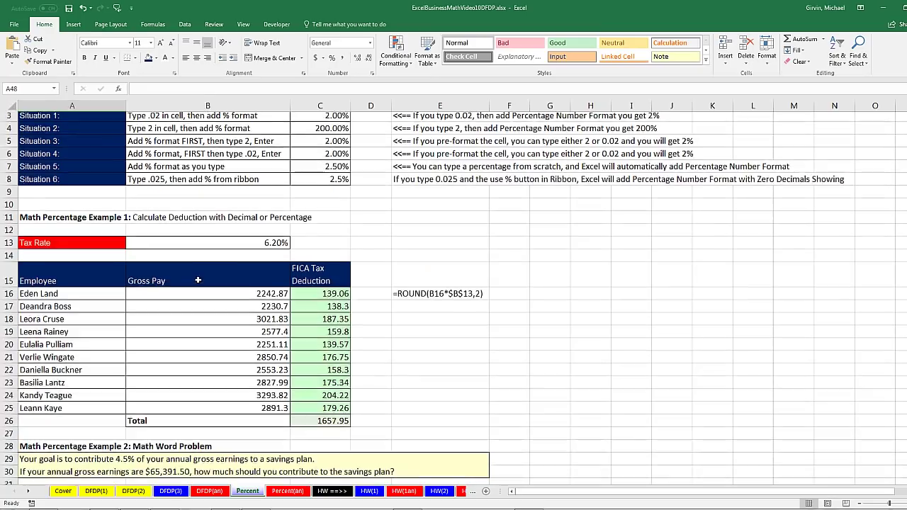
{"action": "scroll", "coordinate": [198, 280], "scroll_direction": "up", "scroll_amount": 1}
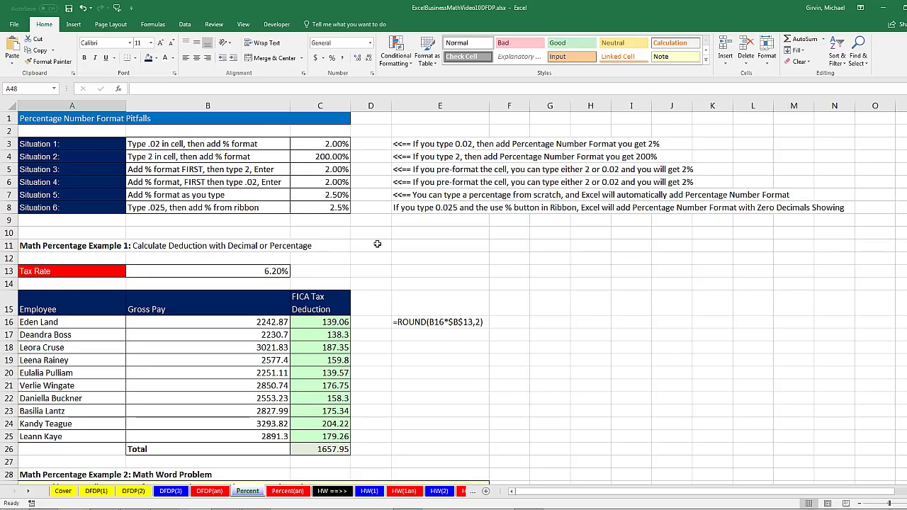
{"action": "left_click", "coordinate": [170, 492]}
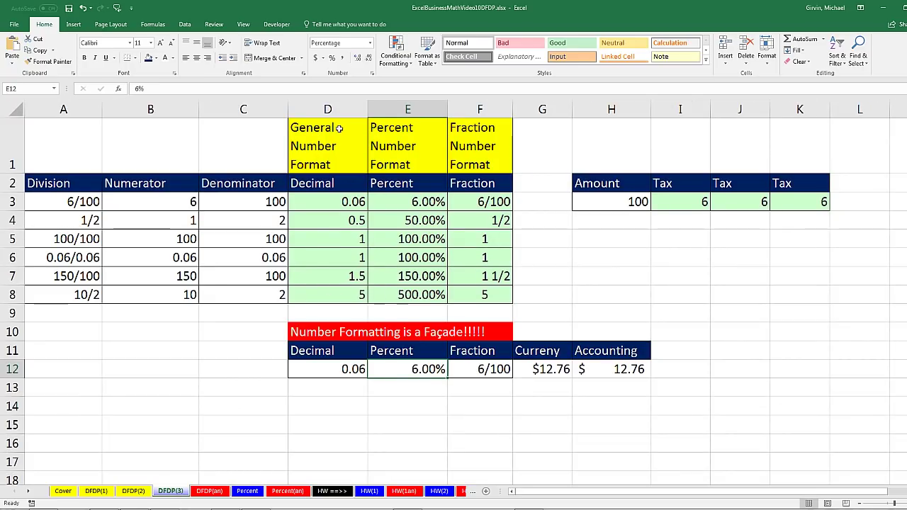